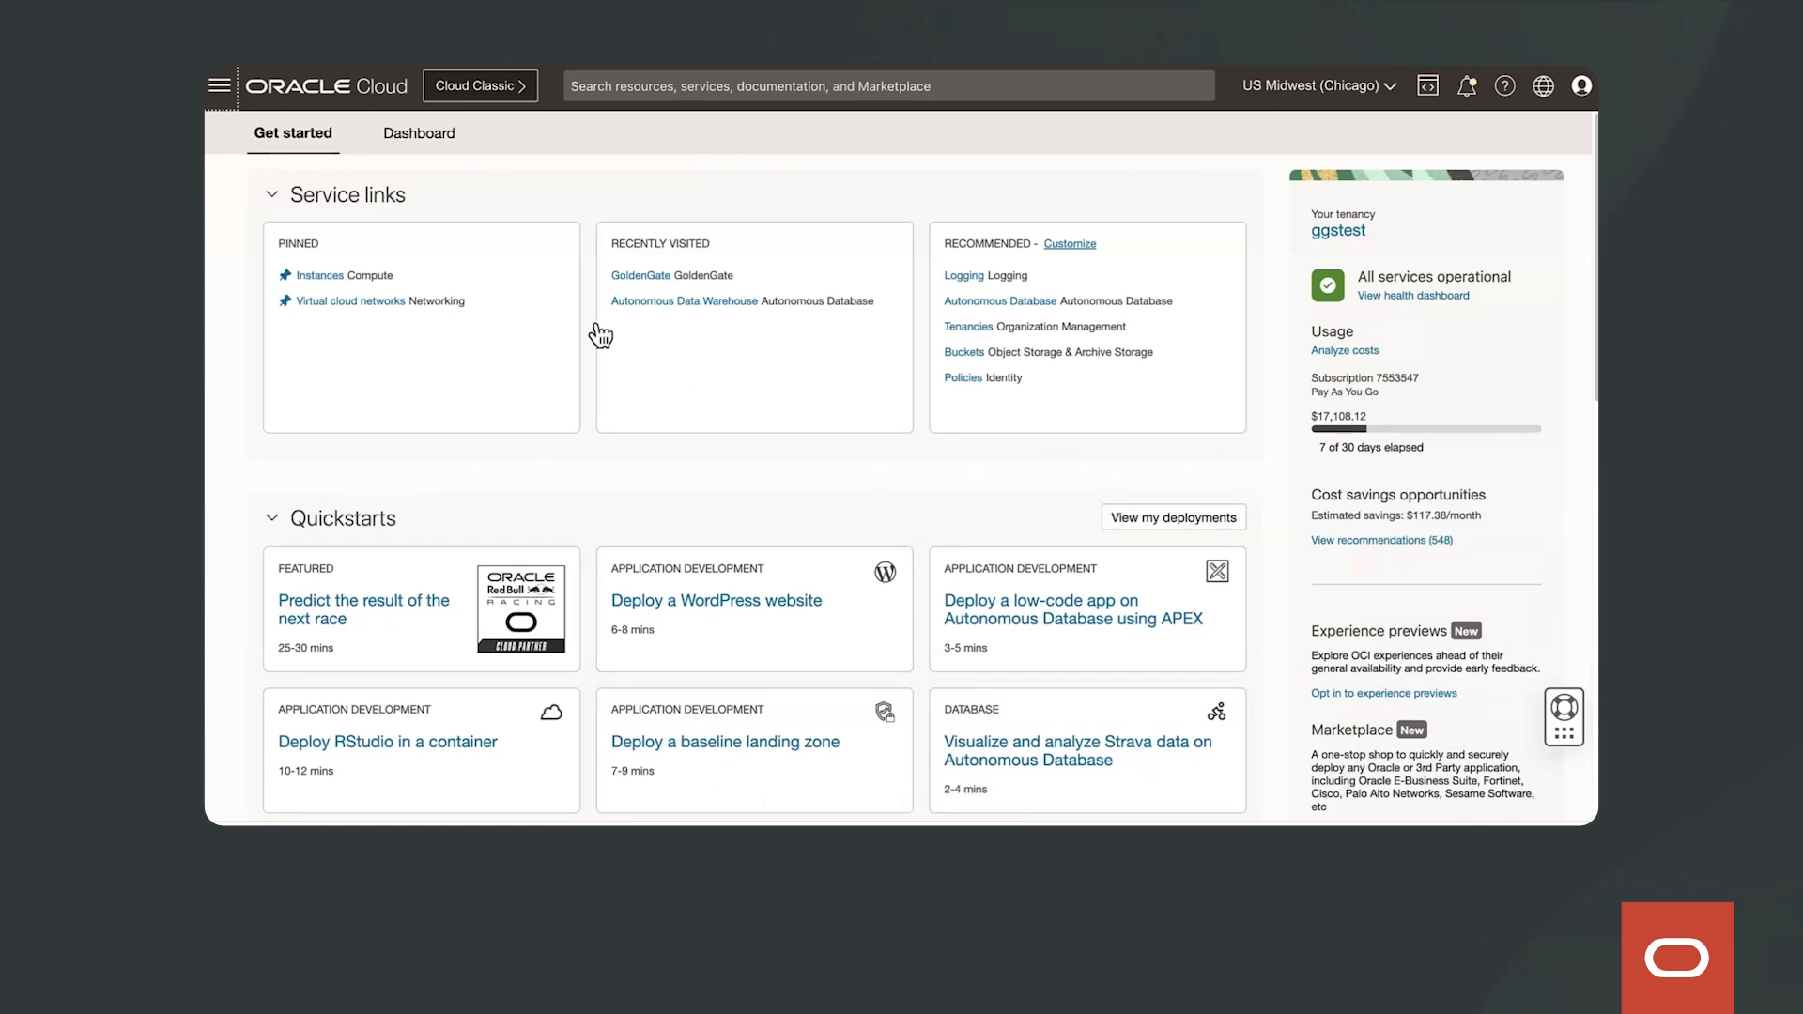
Step: Open the GoldenGate service under Oracle Database and view its deployments and connections
left_click(220, 86)
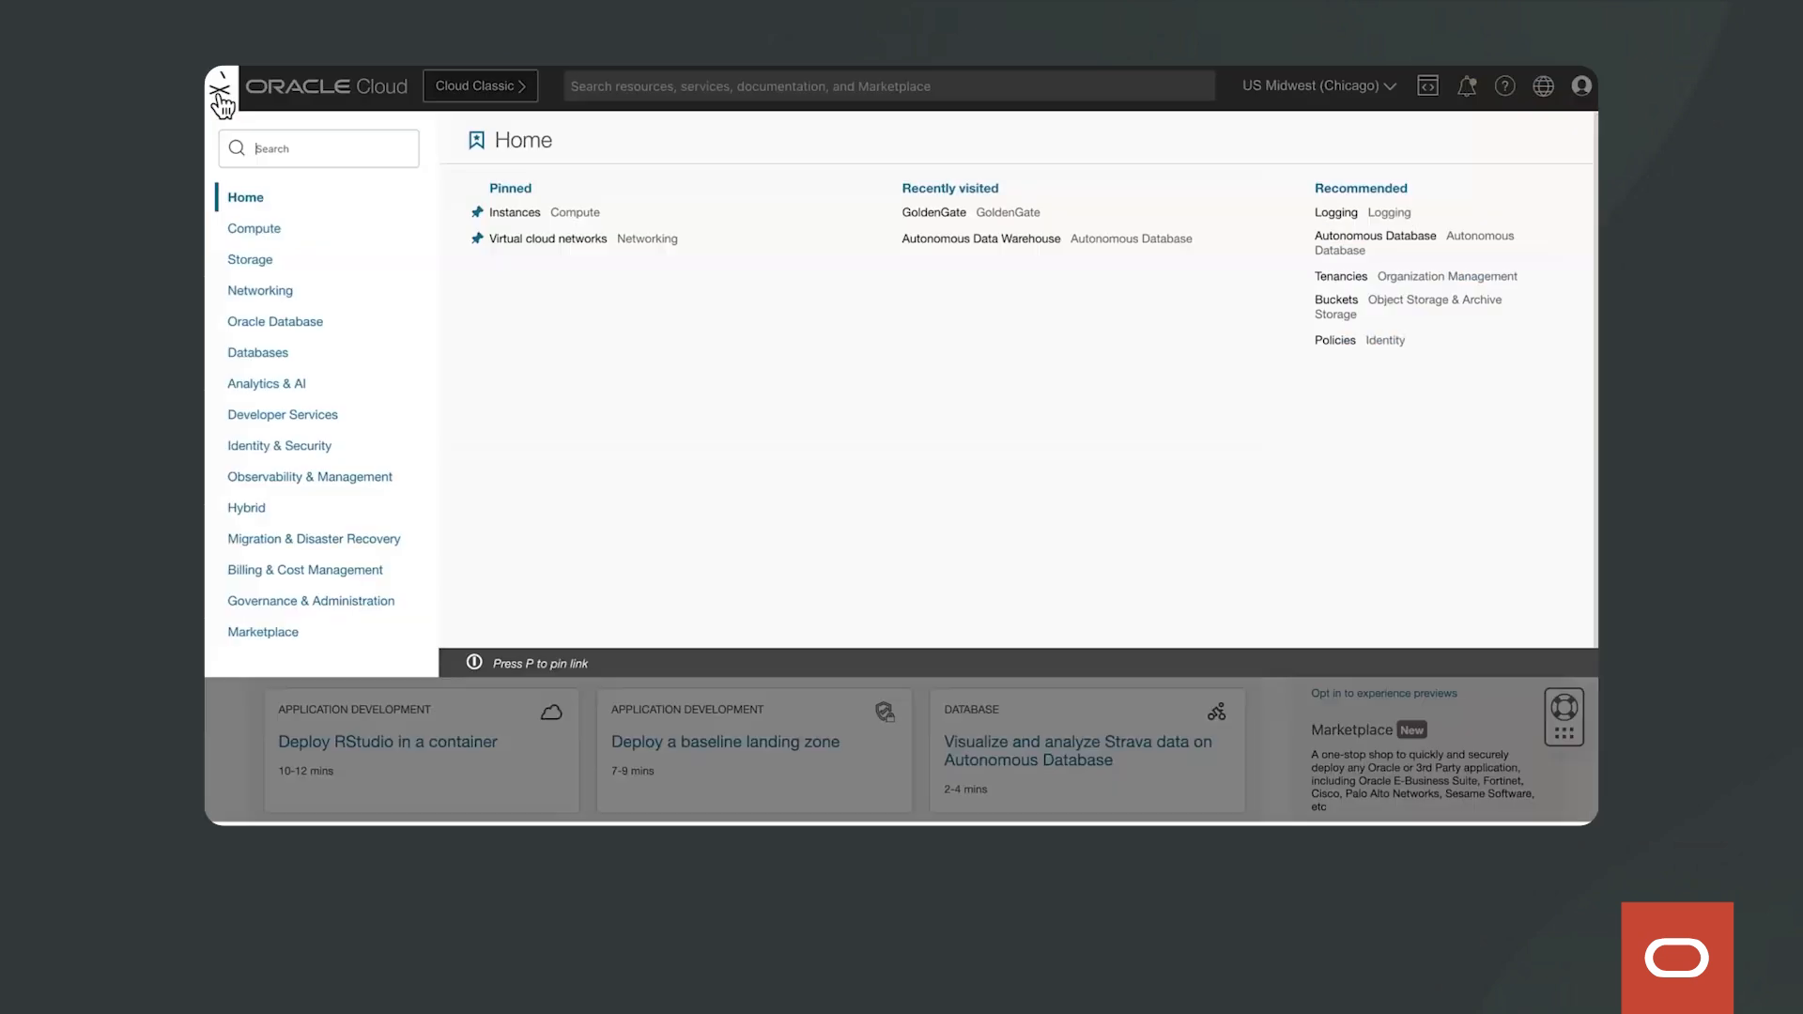
left_click(278, 325)
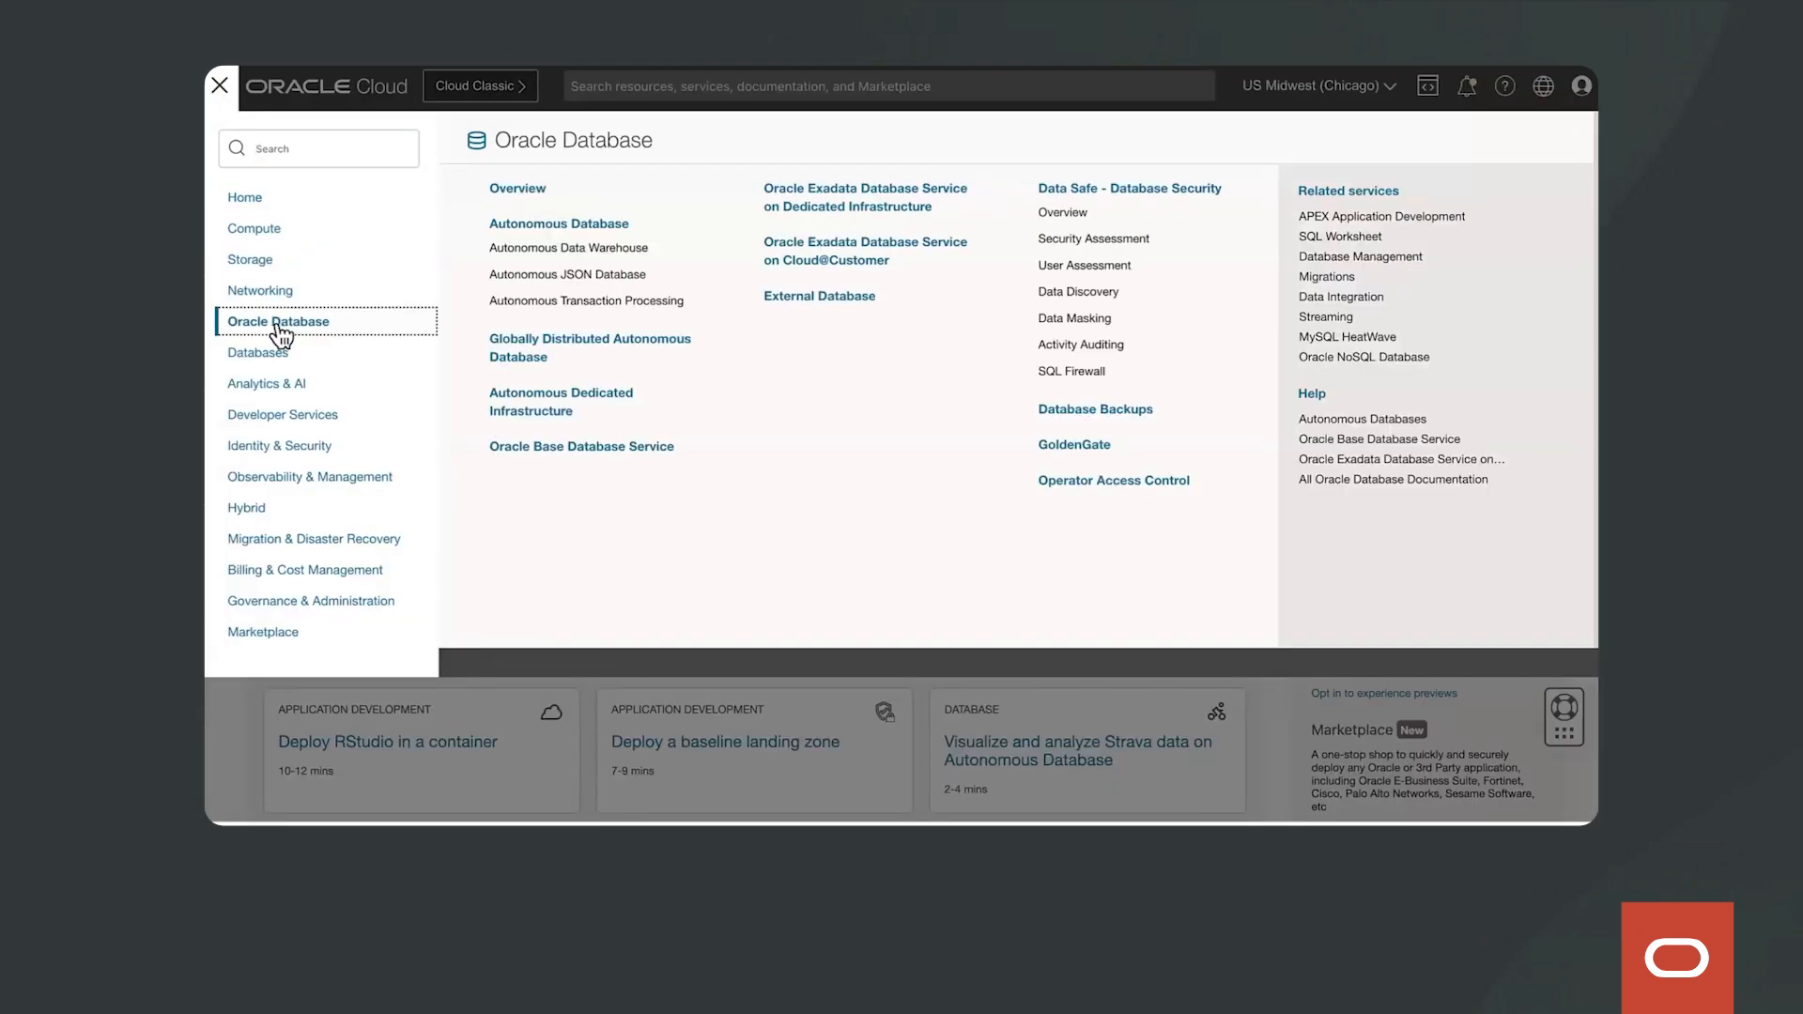
left_click(1093, 455)
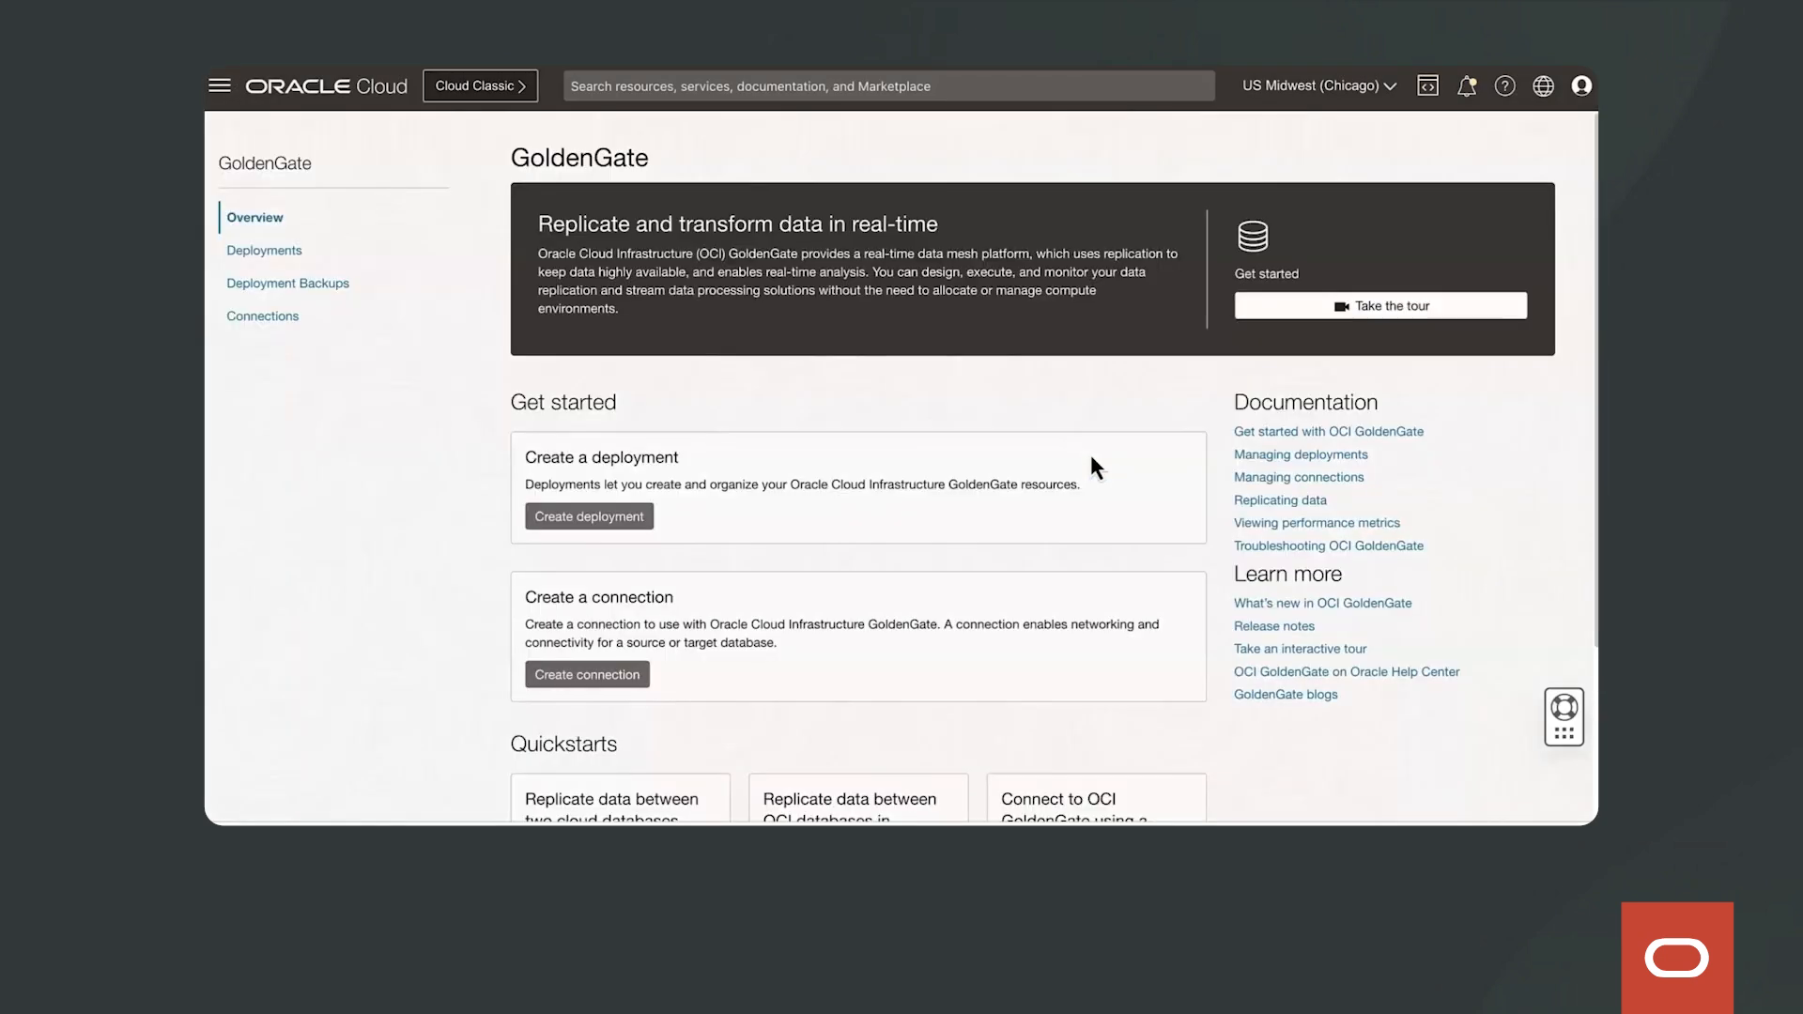
left_click(289, 256)
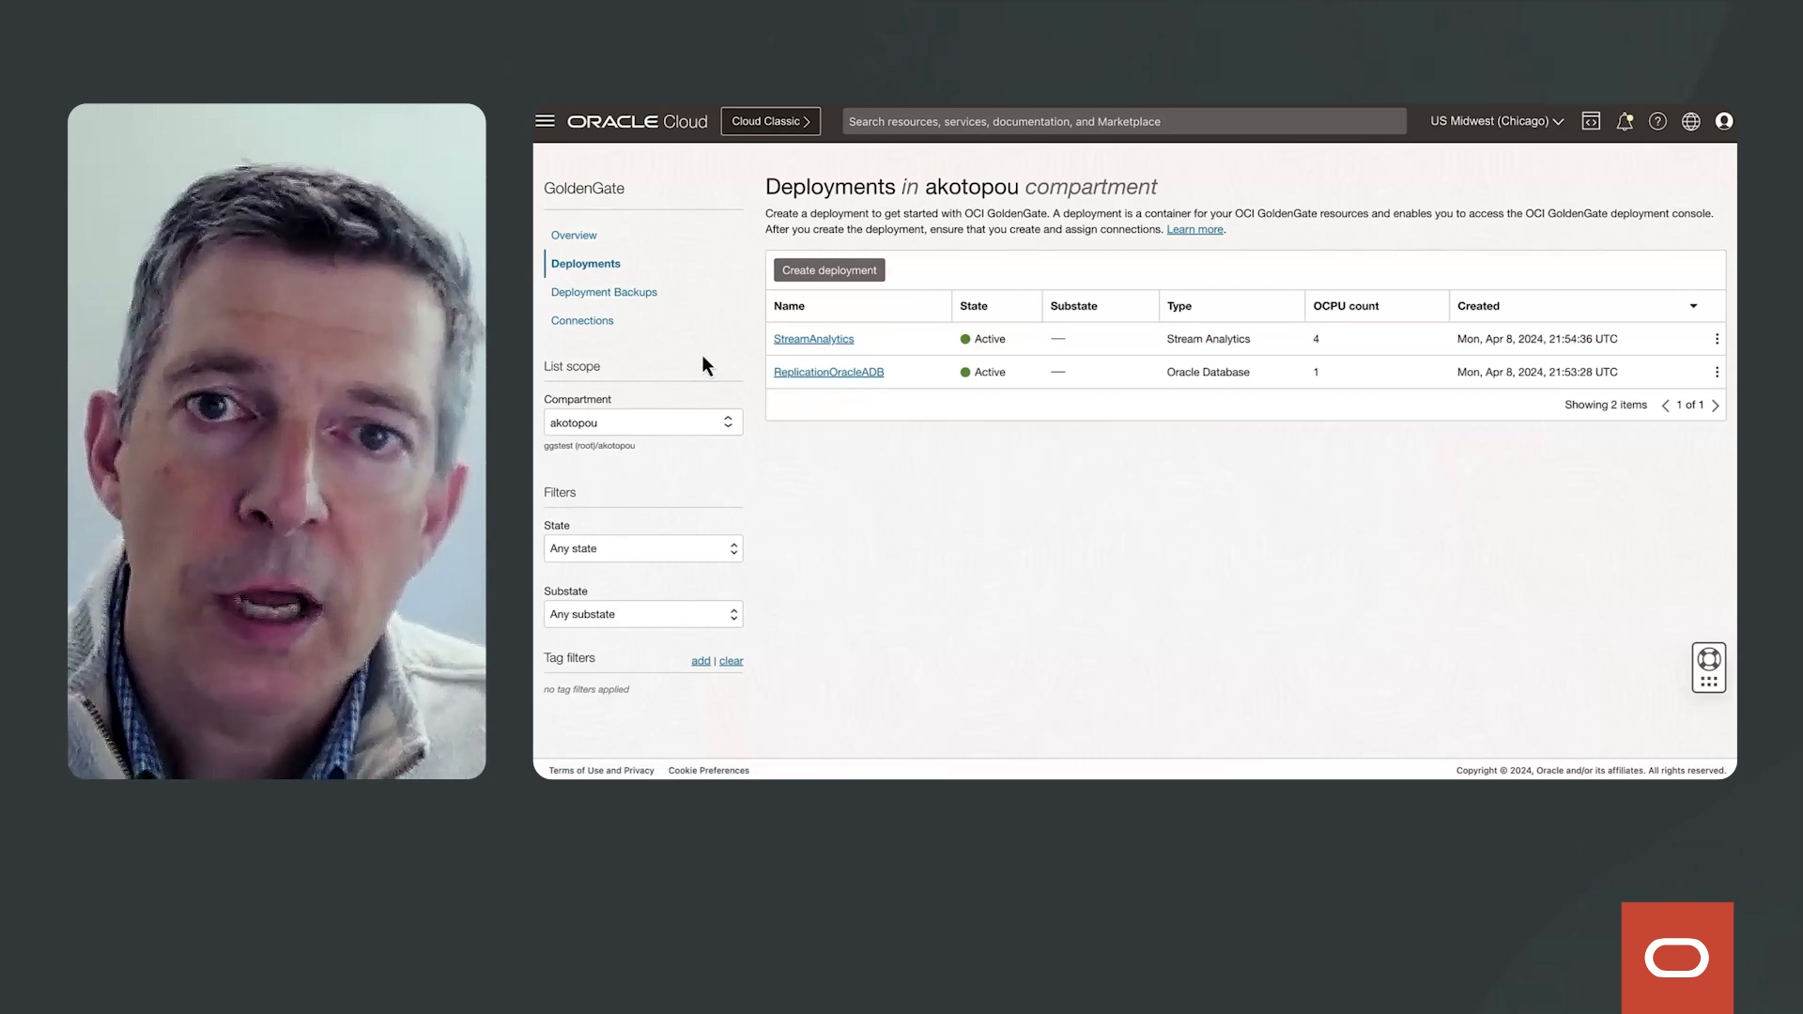
left_click(582, 323)
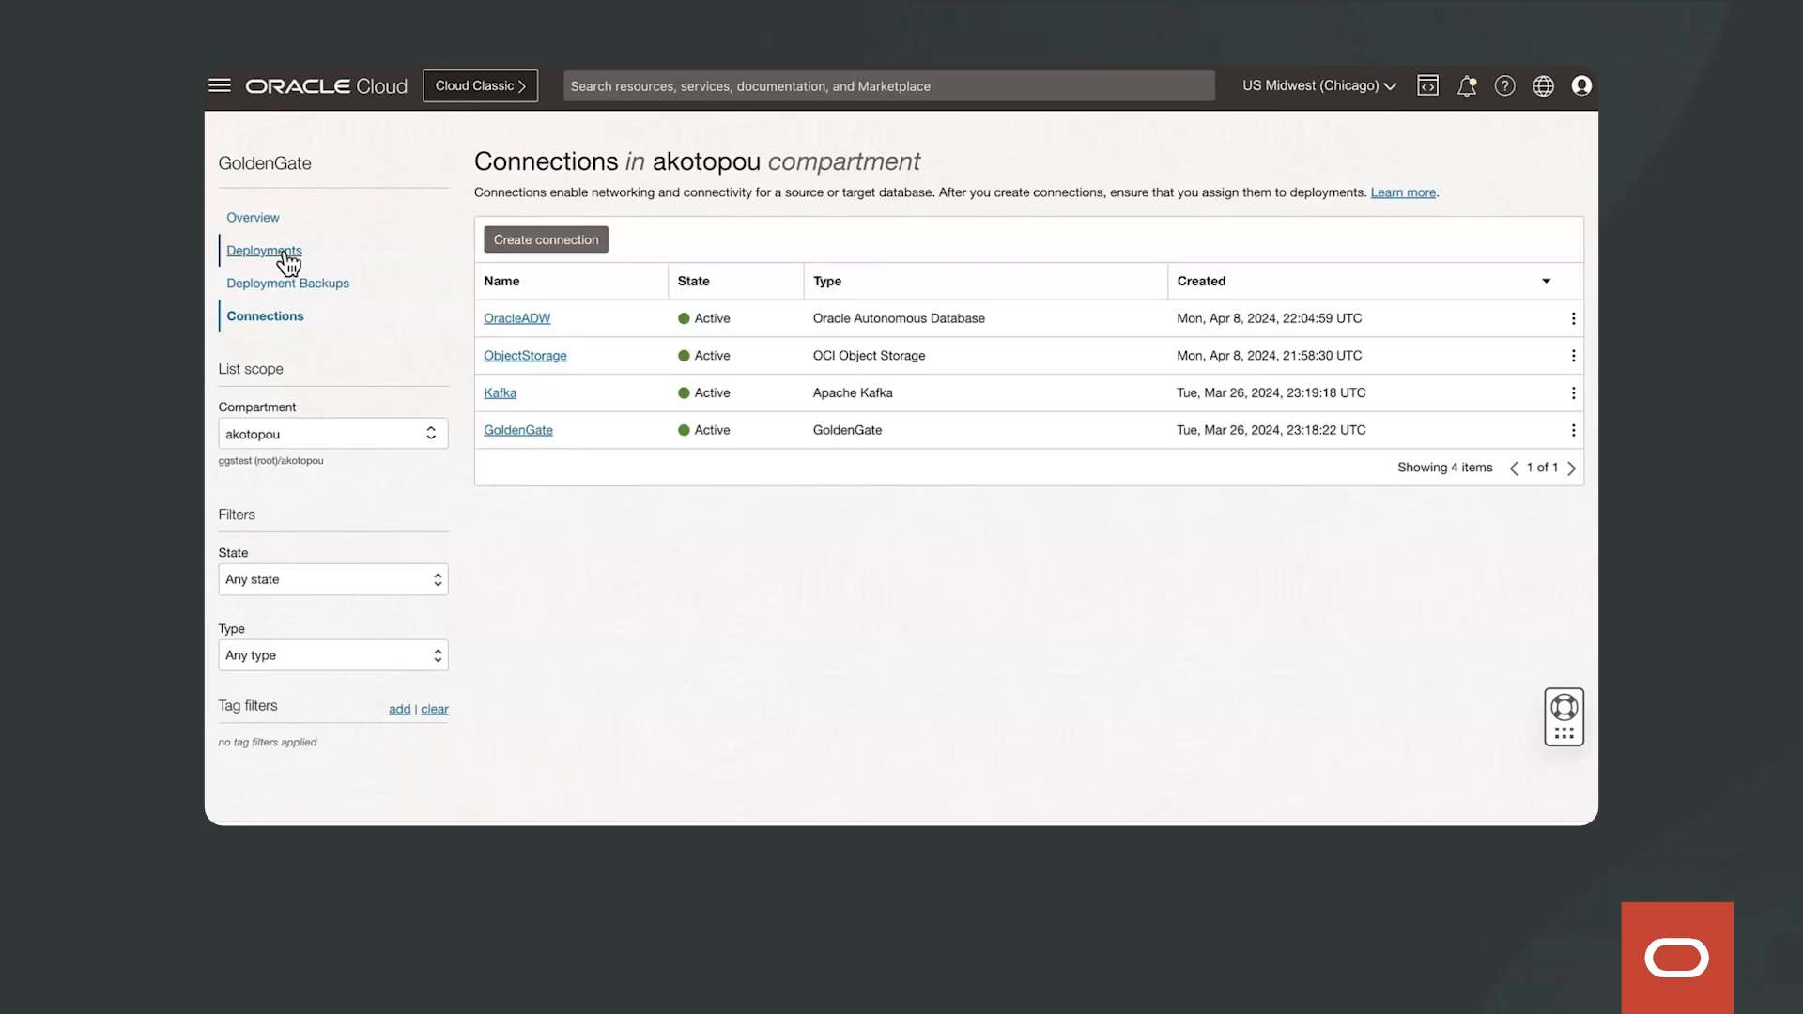
Step: Start a new deployment from the deployments list, named DemoStreamAnalytics, with 16 OCPUs and auto scaling enabled
left_click(285, 253)
left_click(607, 268)
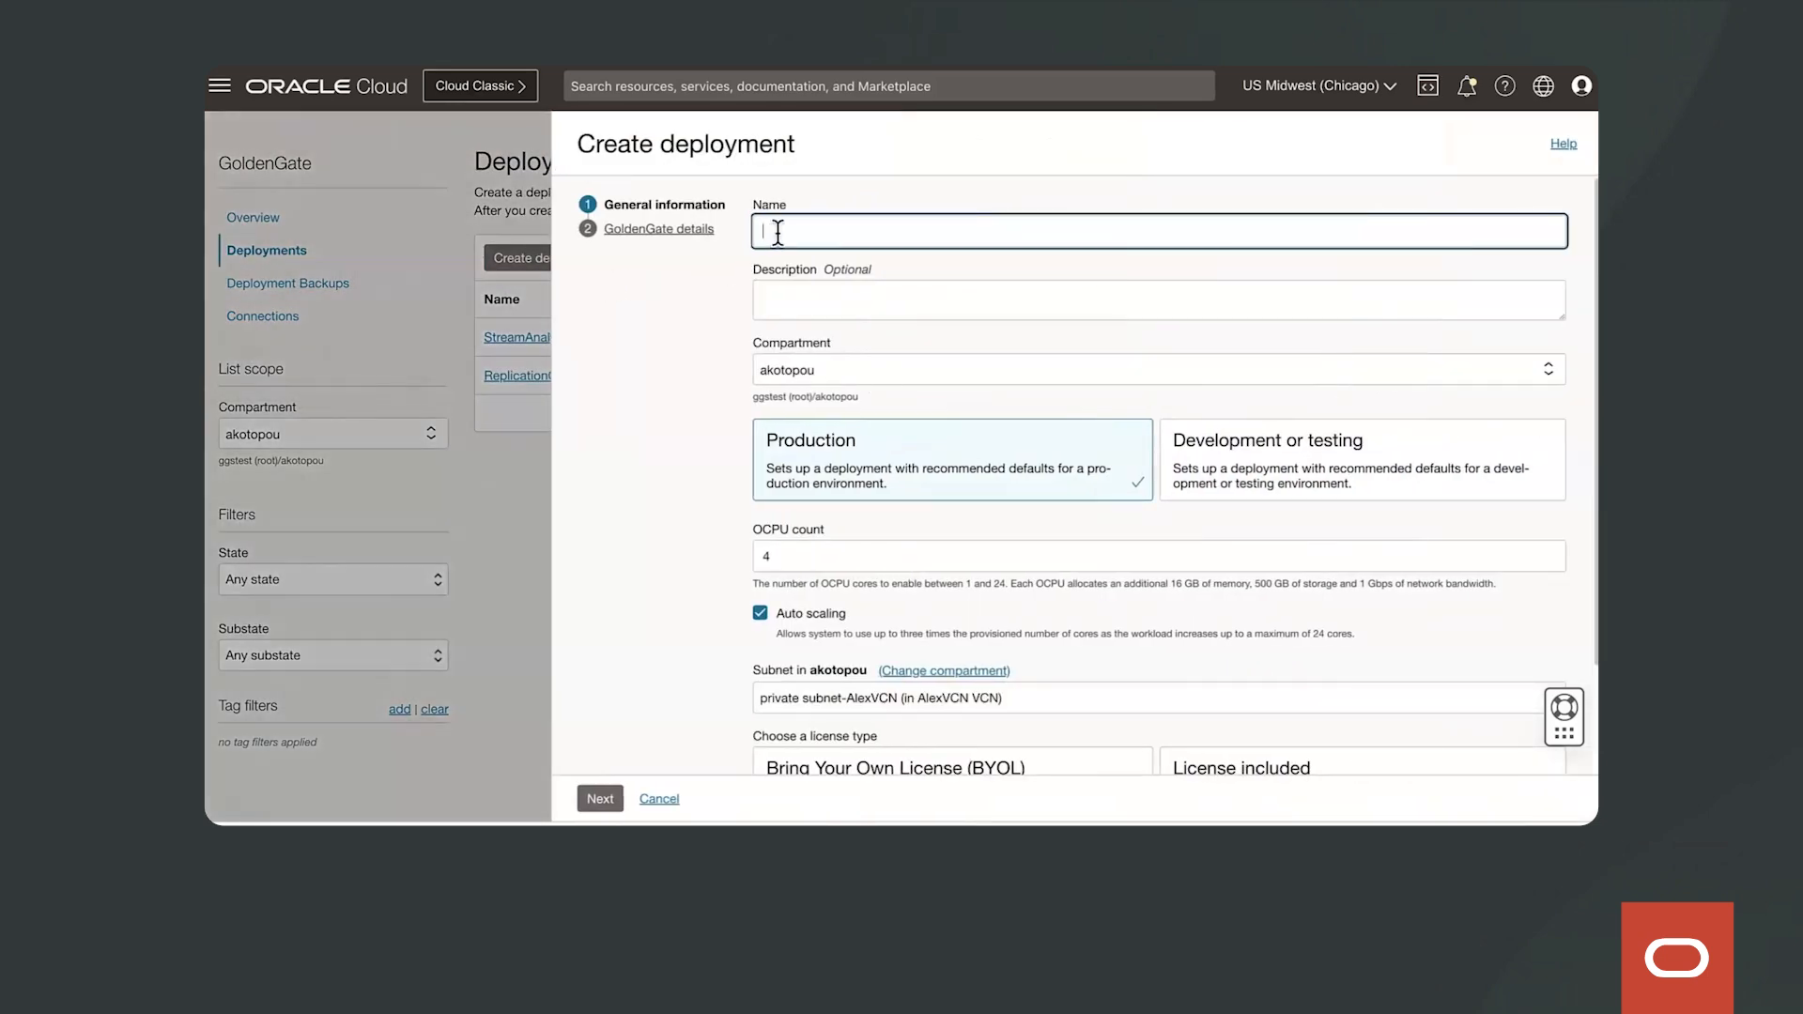
type("DemoStreamAnalytics")
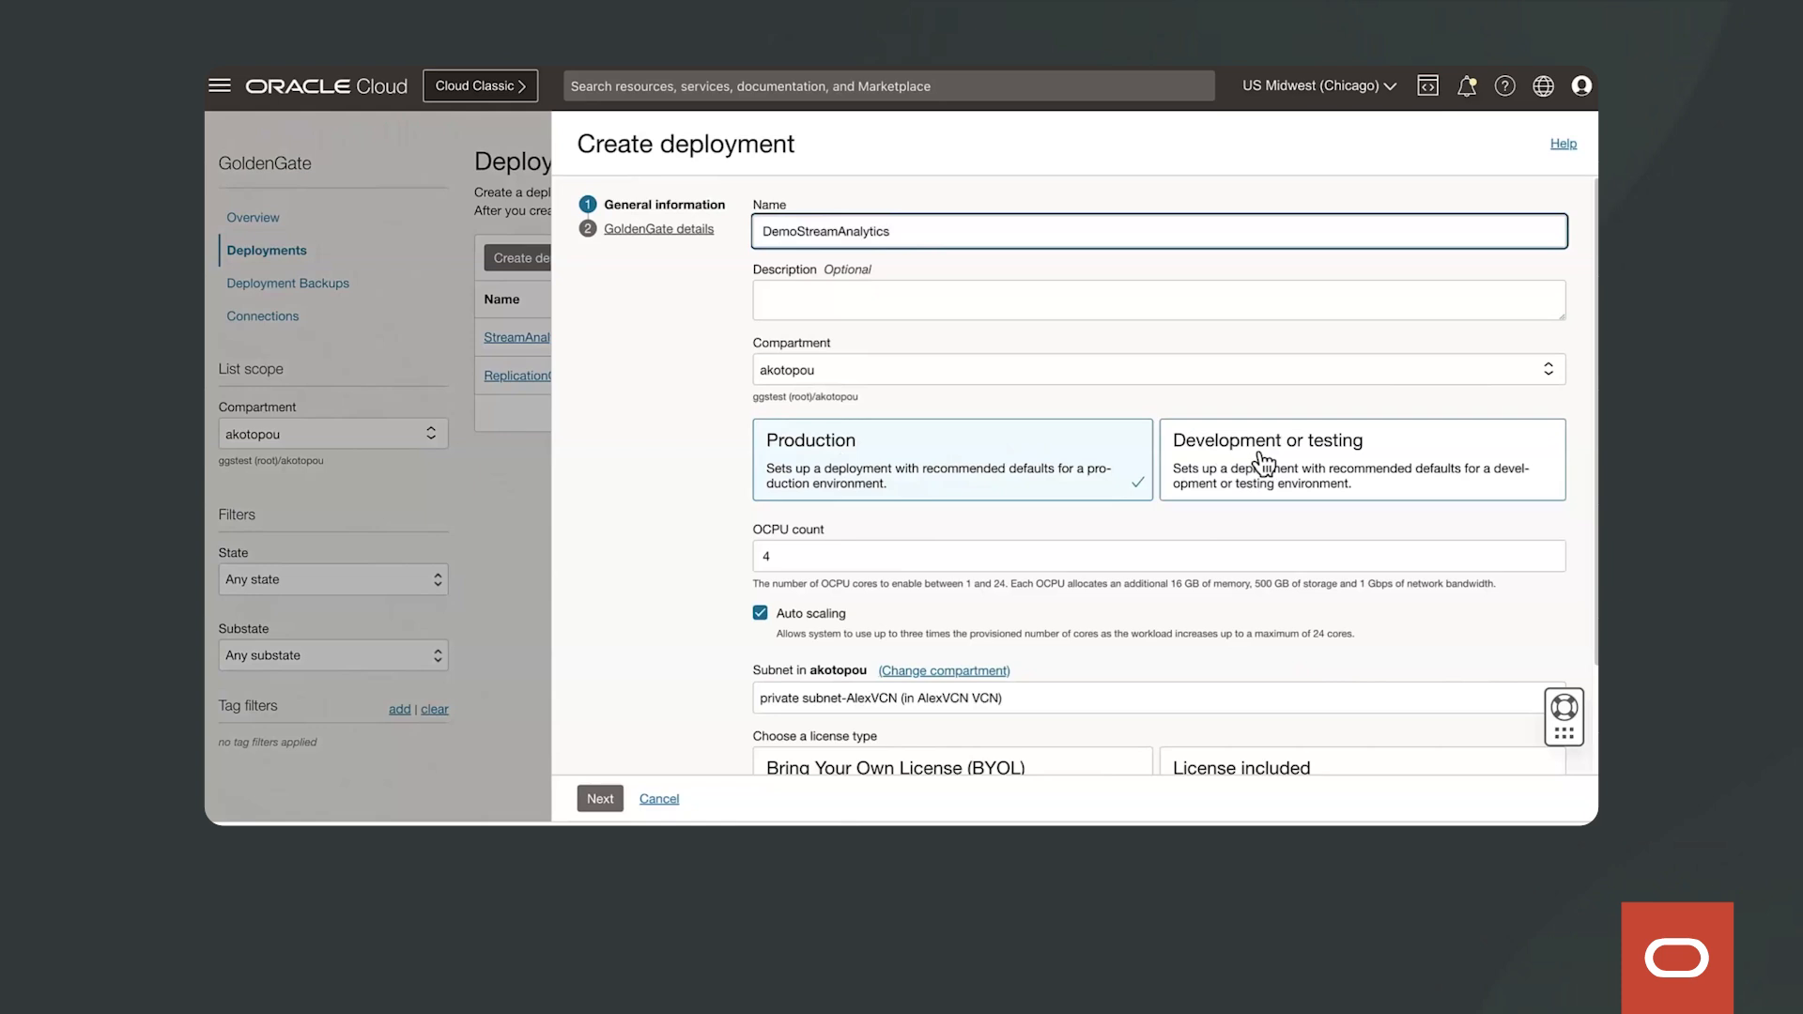
left_click(772, 556)
key("BackSpace")
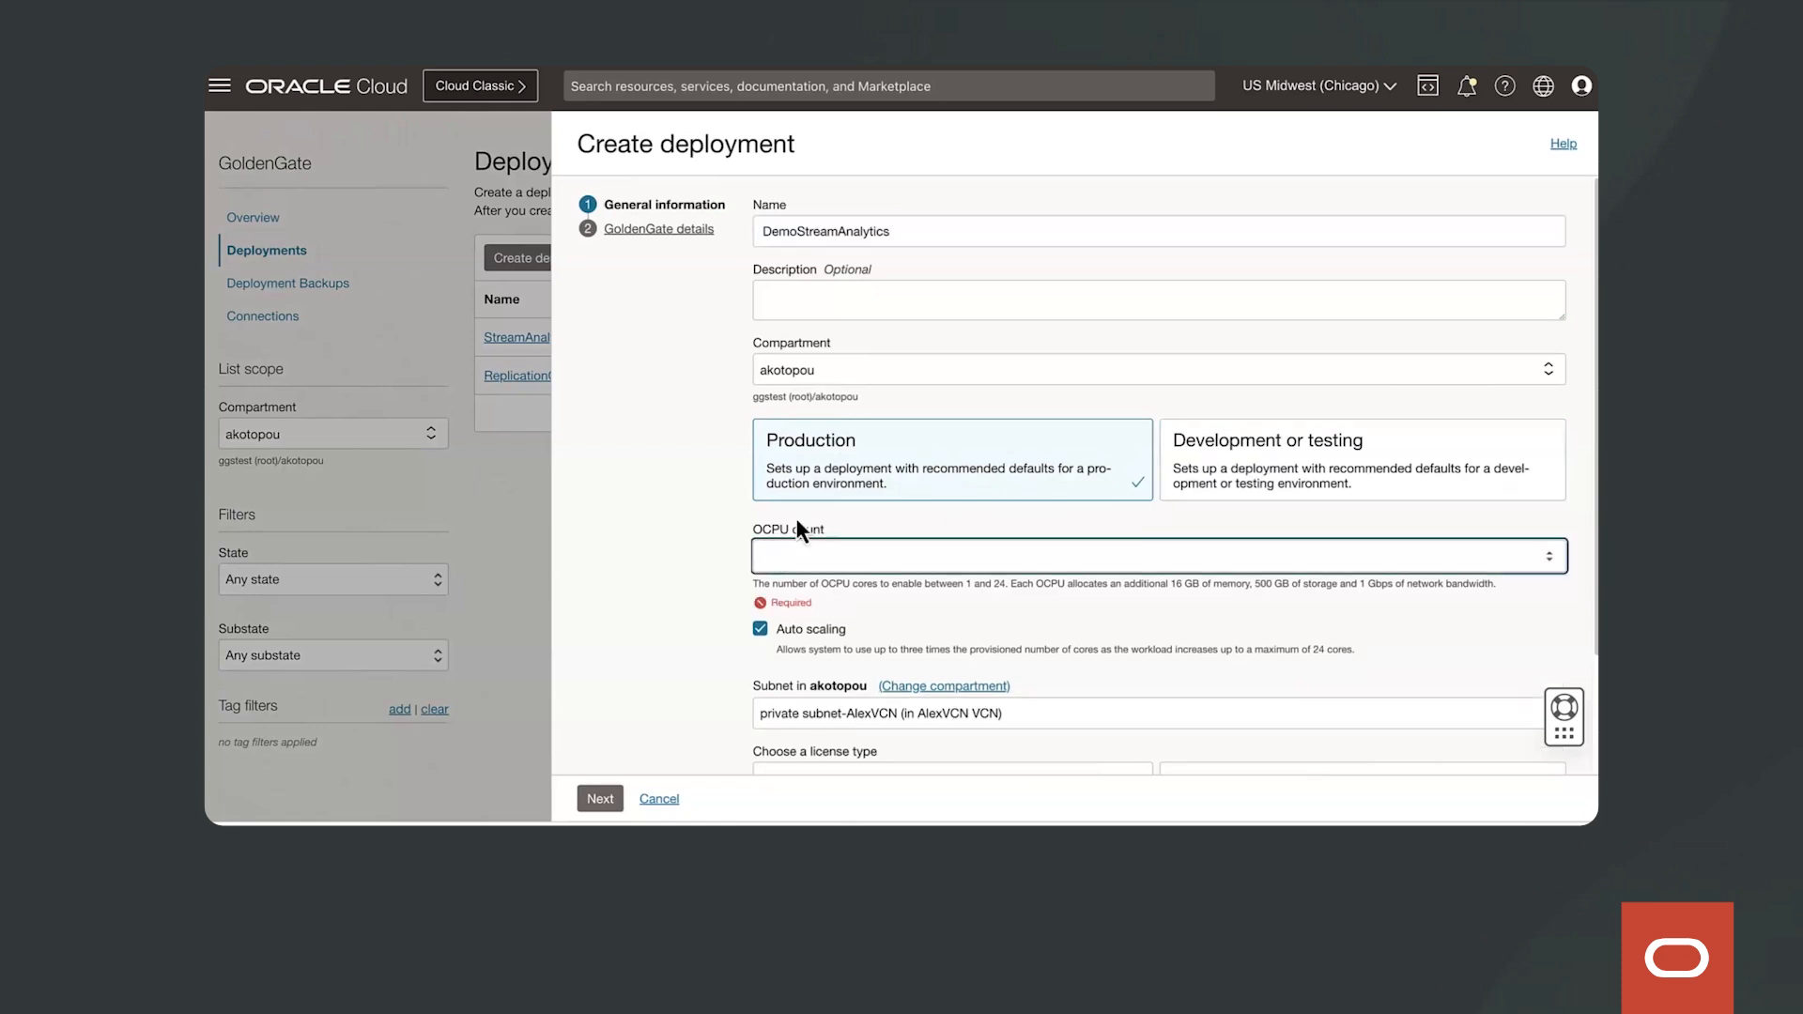
type("16")
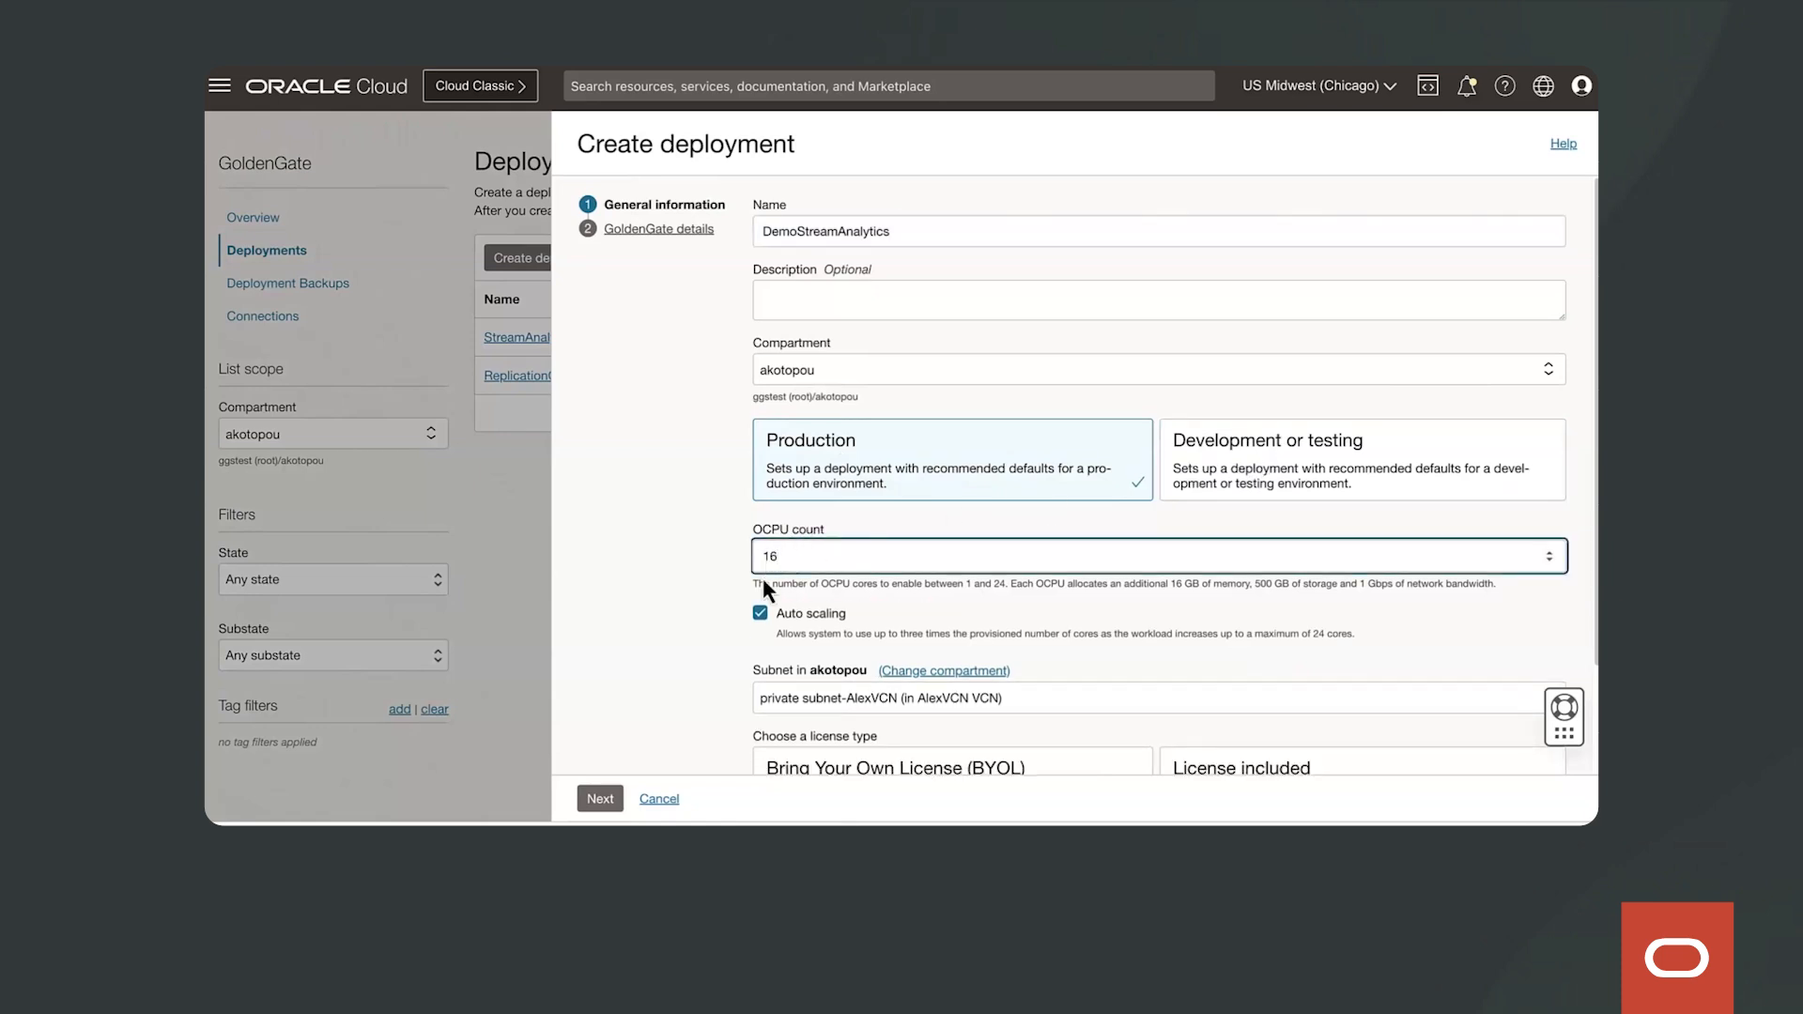
left_click(763, 618)
left_click(763, 618)
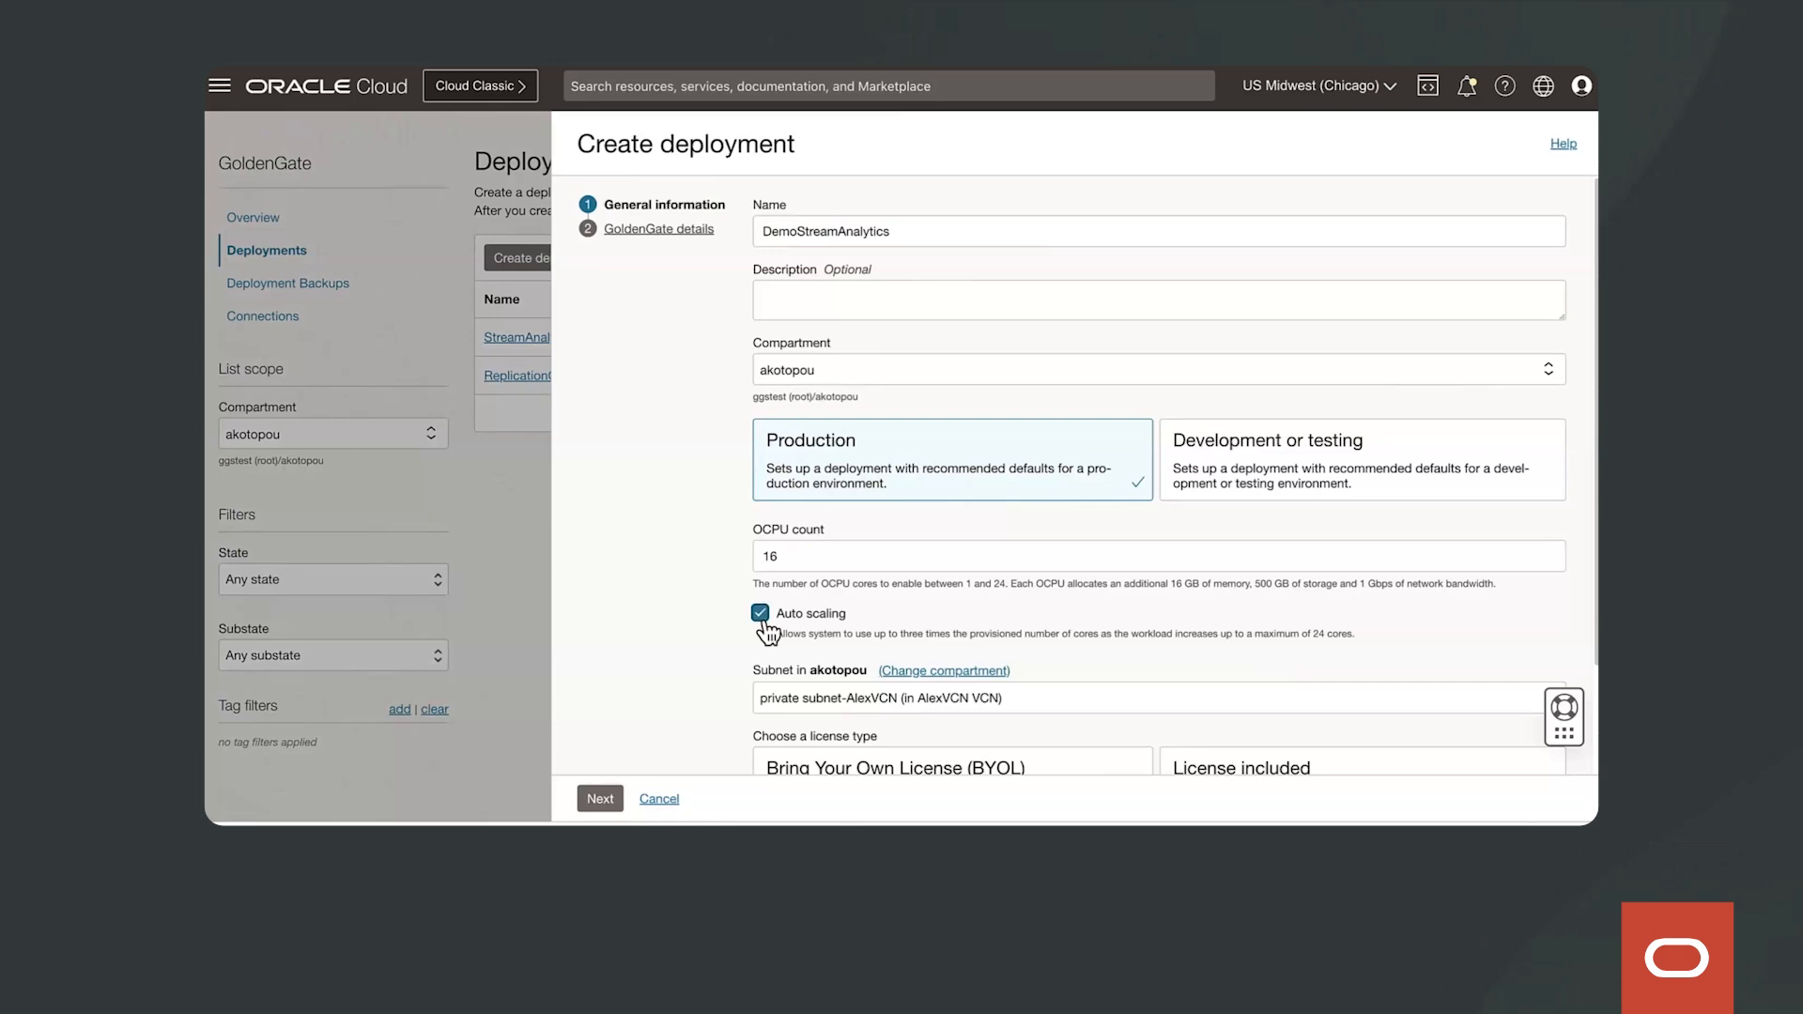
Step: Choose the License included type and enable GoldenGate console public access in the advanced network options, continuing to the GoldenGate details
scroll(793, 634, "down", 3)
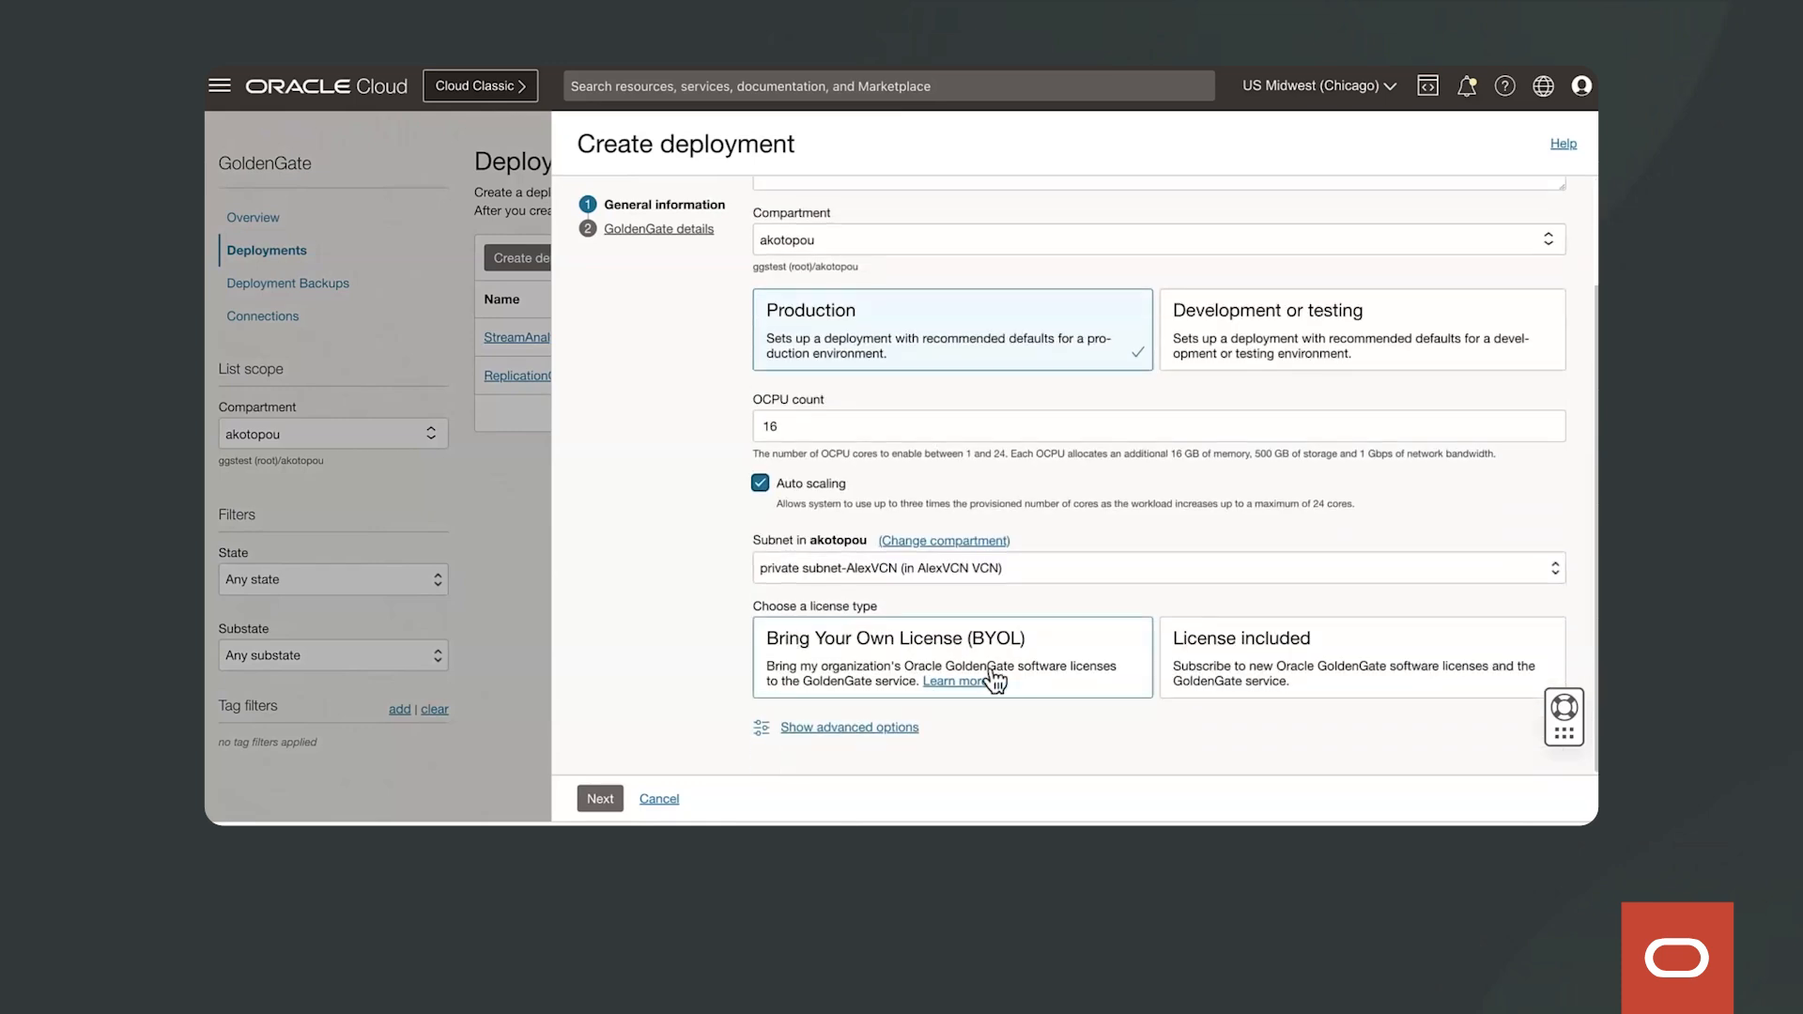
left_click(1249, 674)
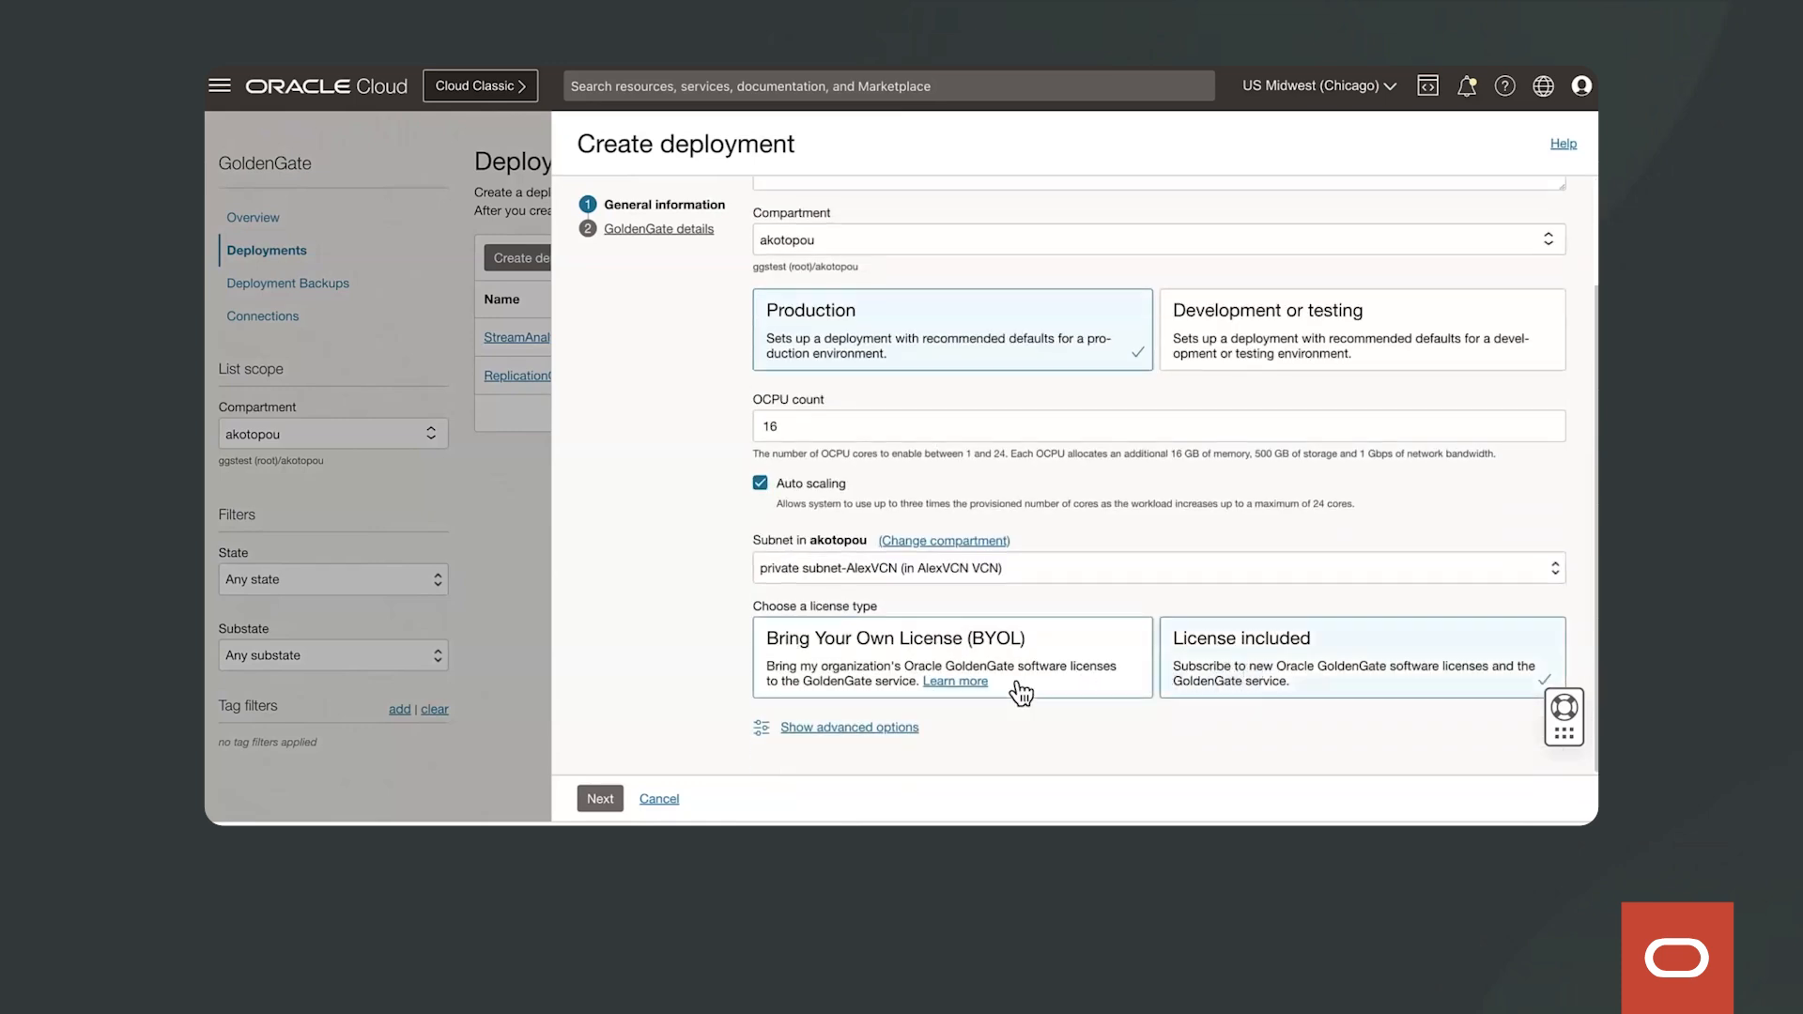
left_click(849, 730)
scroll(846, 722, "down", 3)
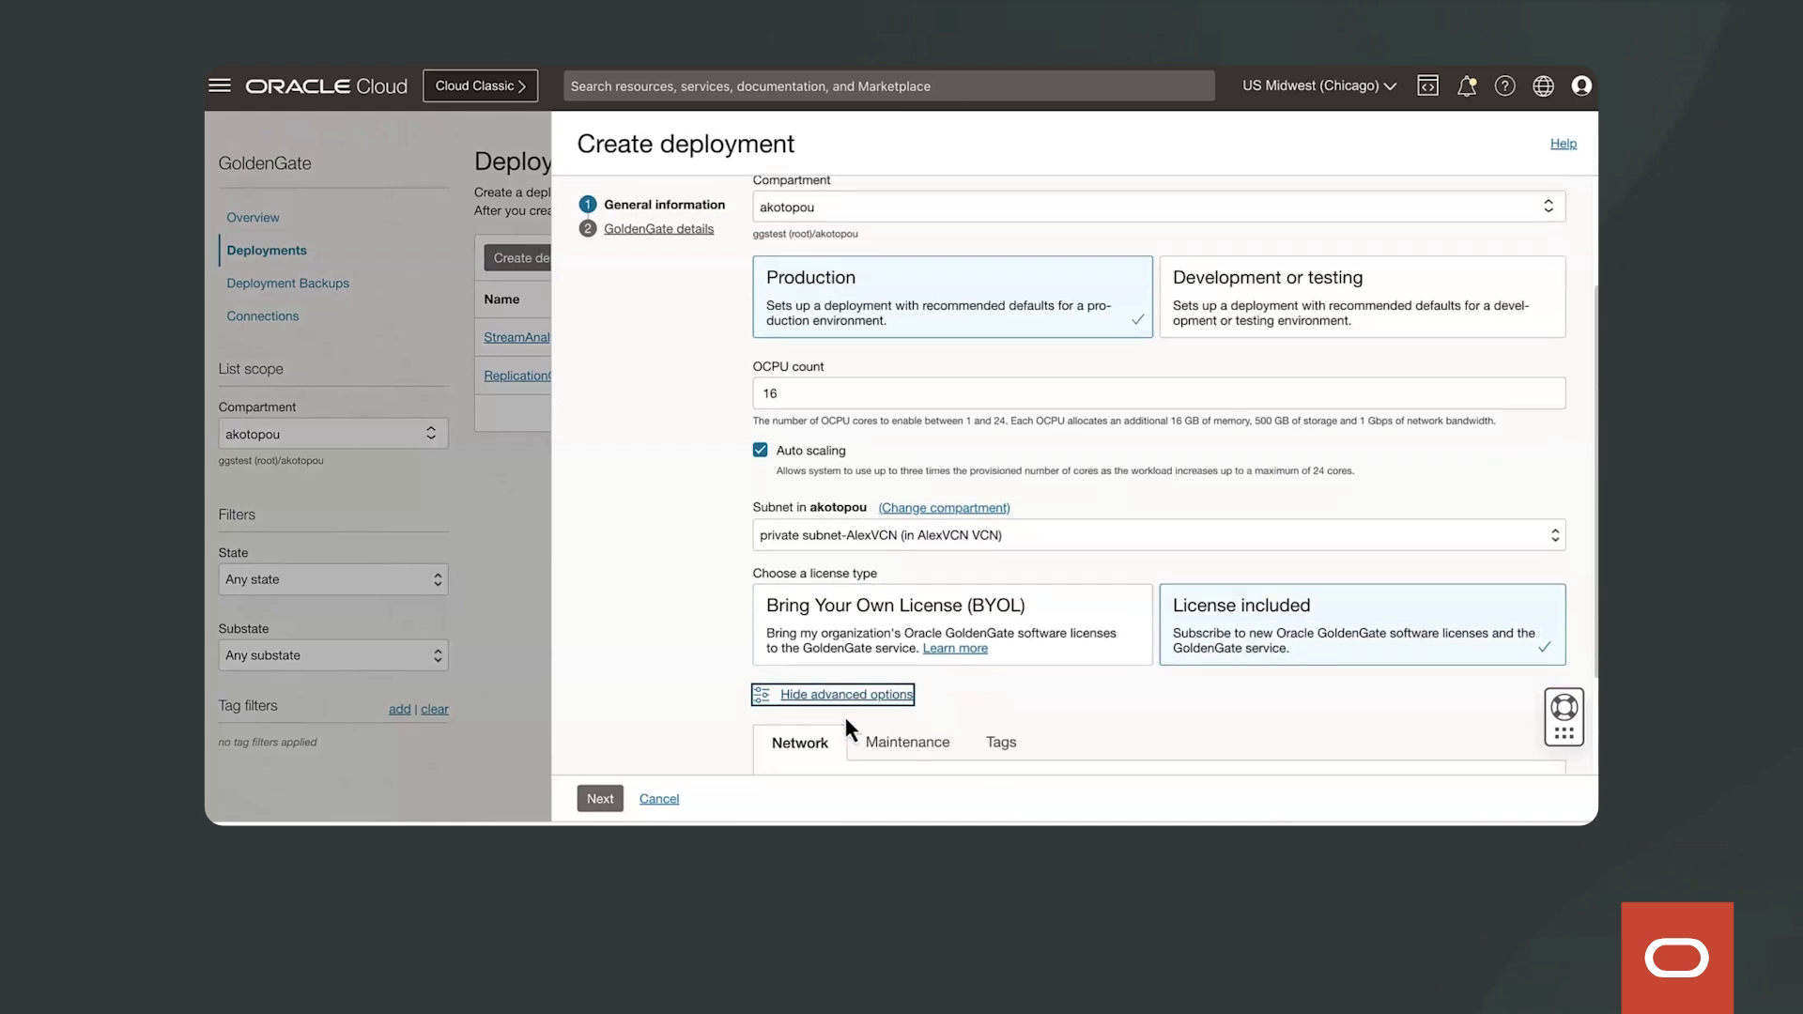
left_click(779, 655)
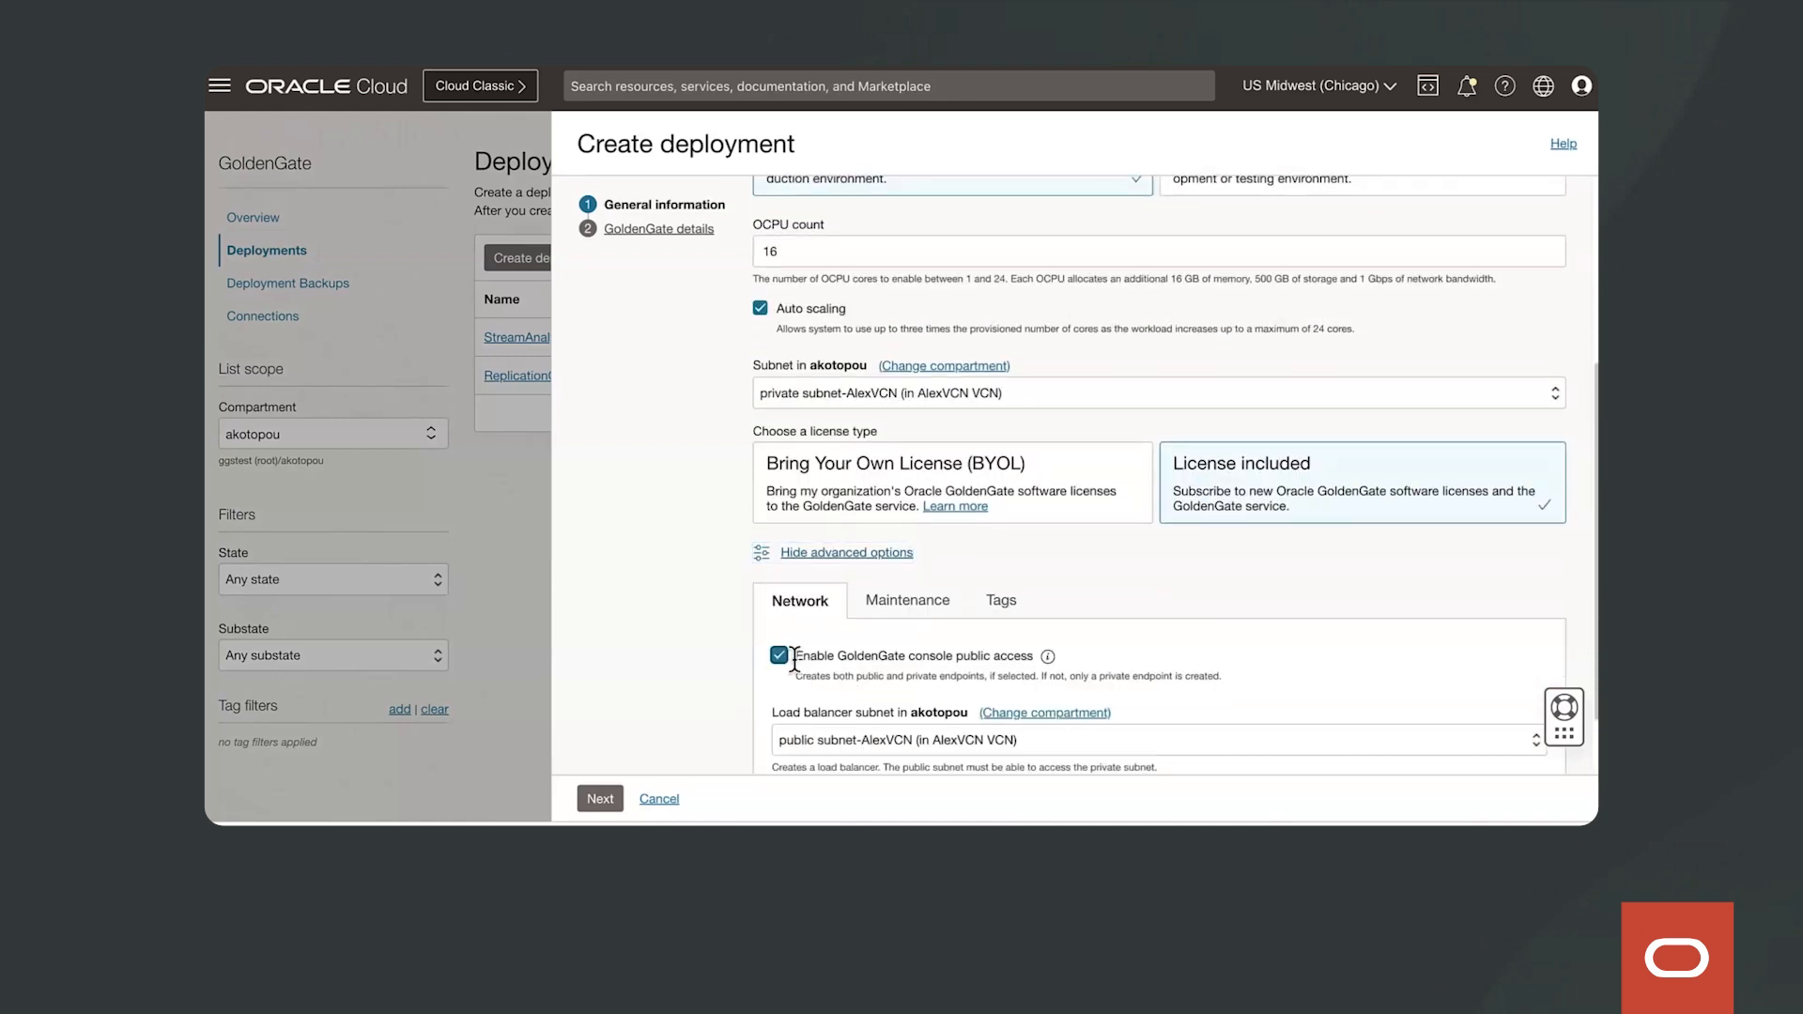
scroll(813, 669, "down", 1)
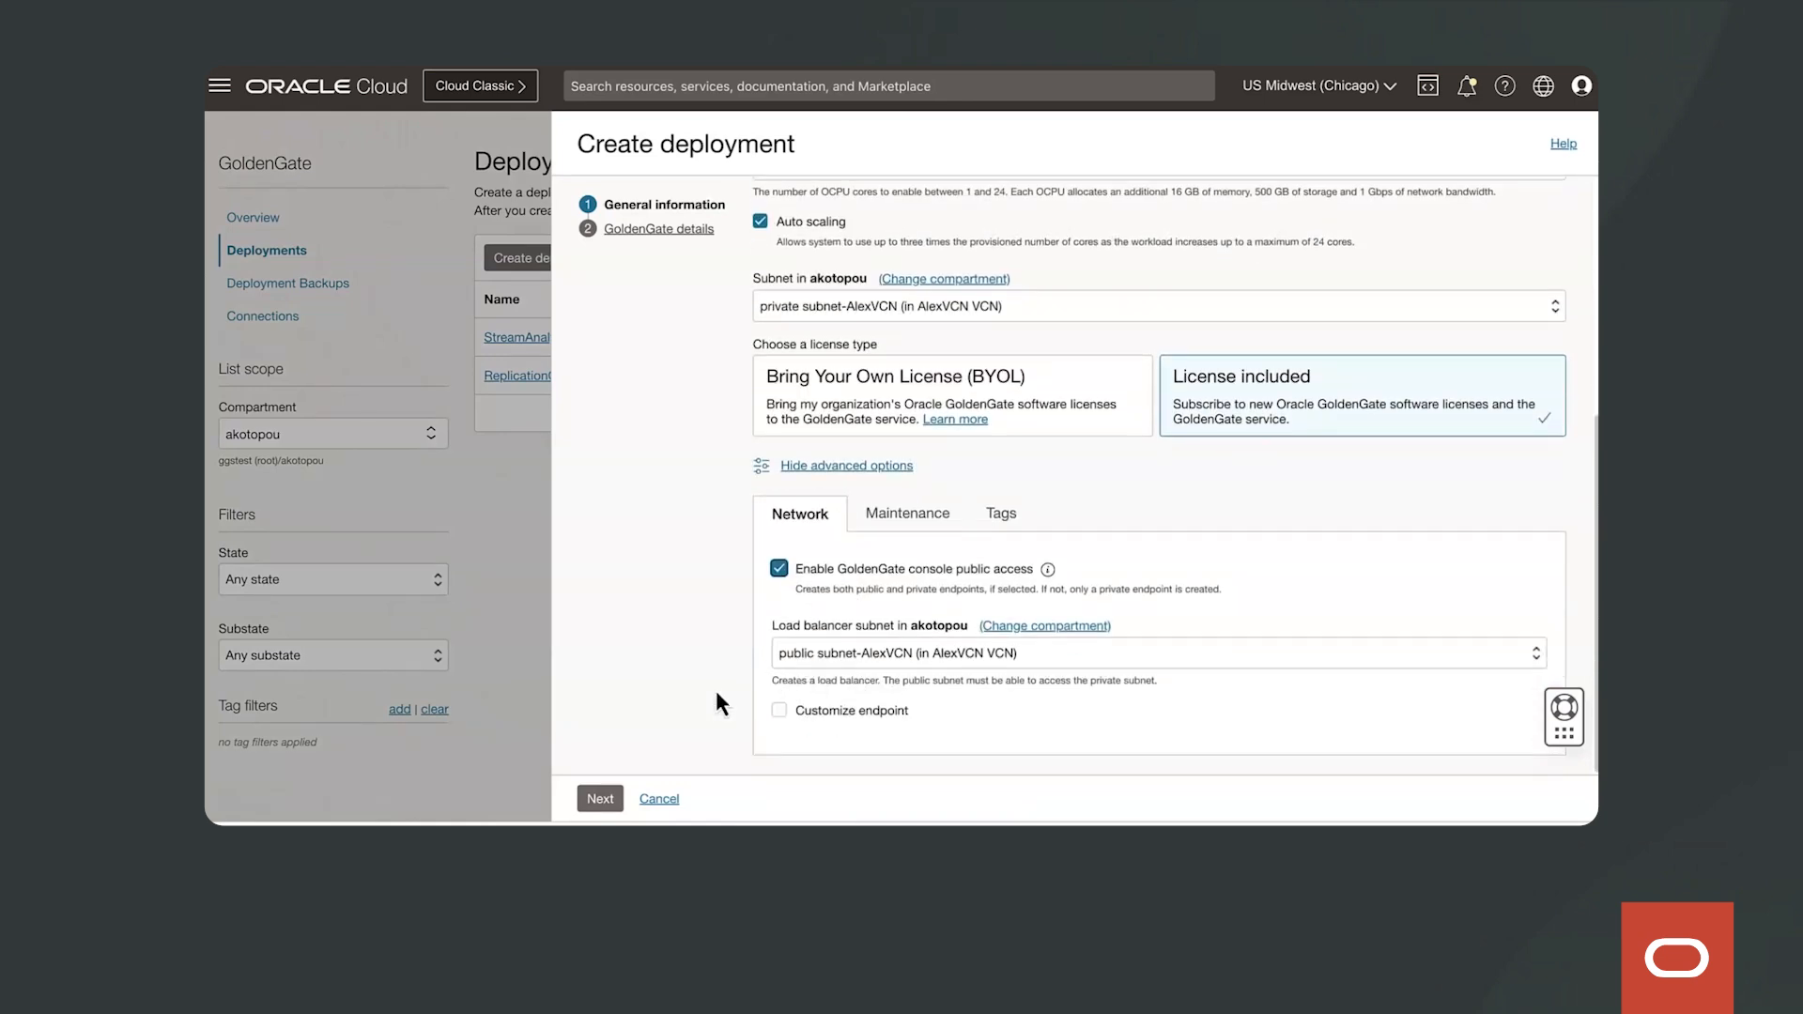
left_click(601, 797)
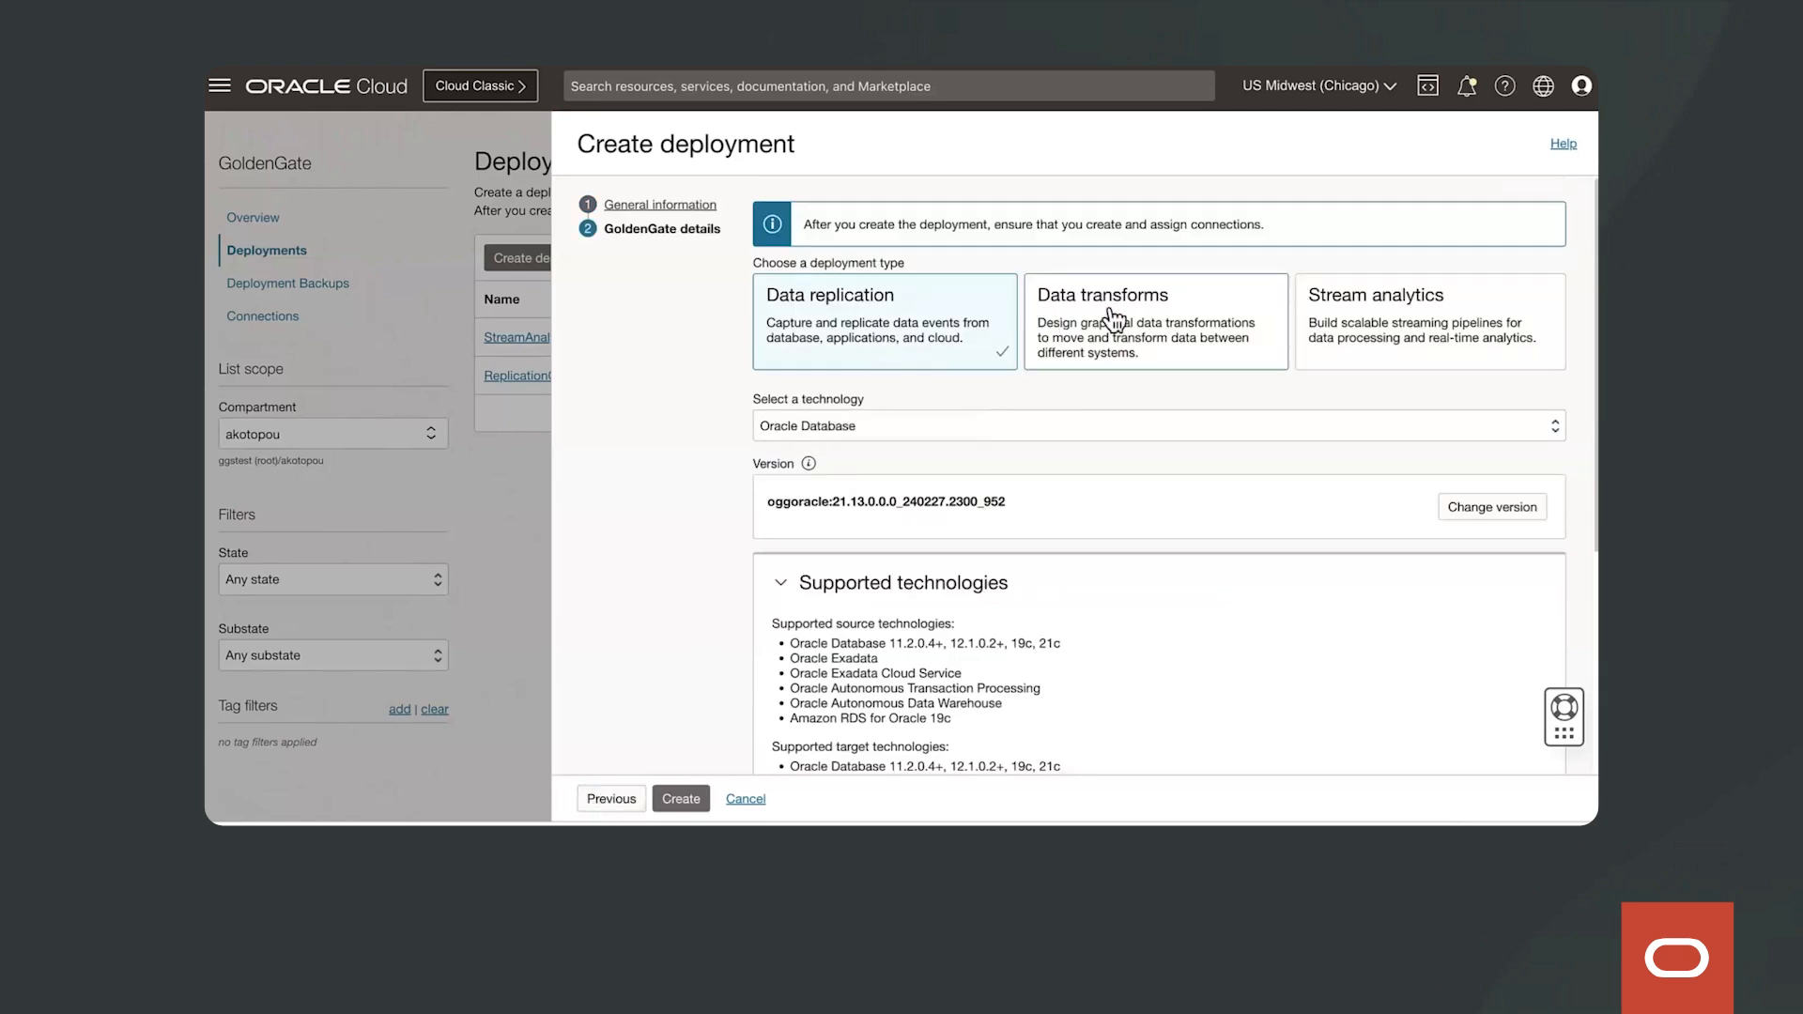
Step: Choose the Stream analytics deployment type and enter the instance name ggsa and administrator username oggadmin
left_click(1301, 322)
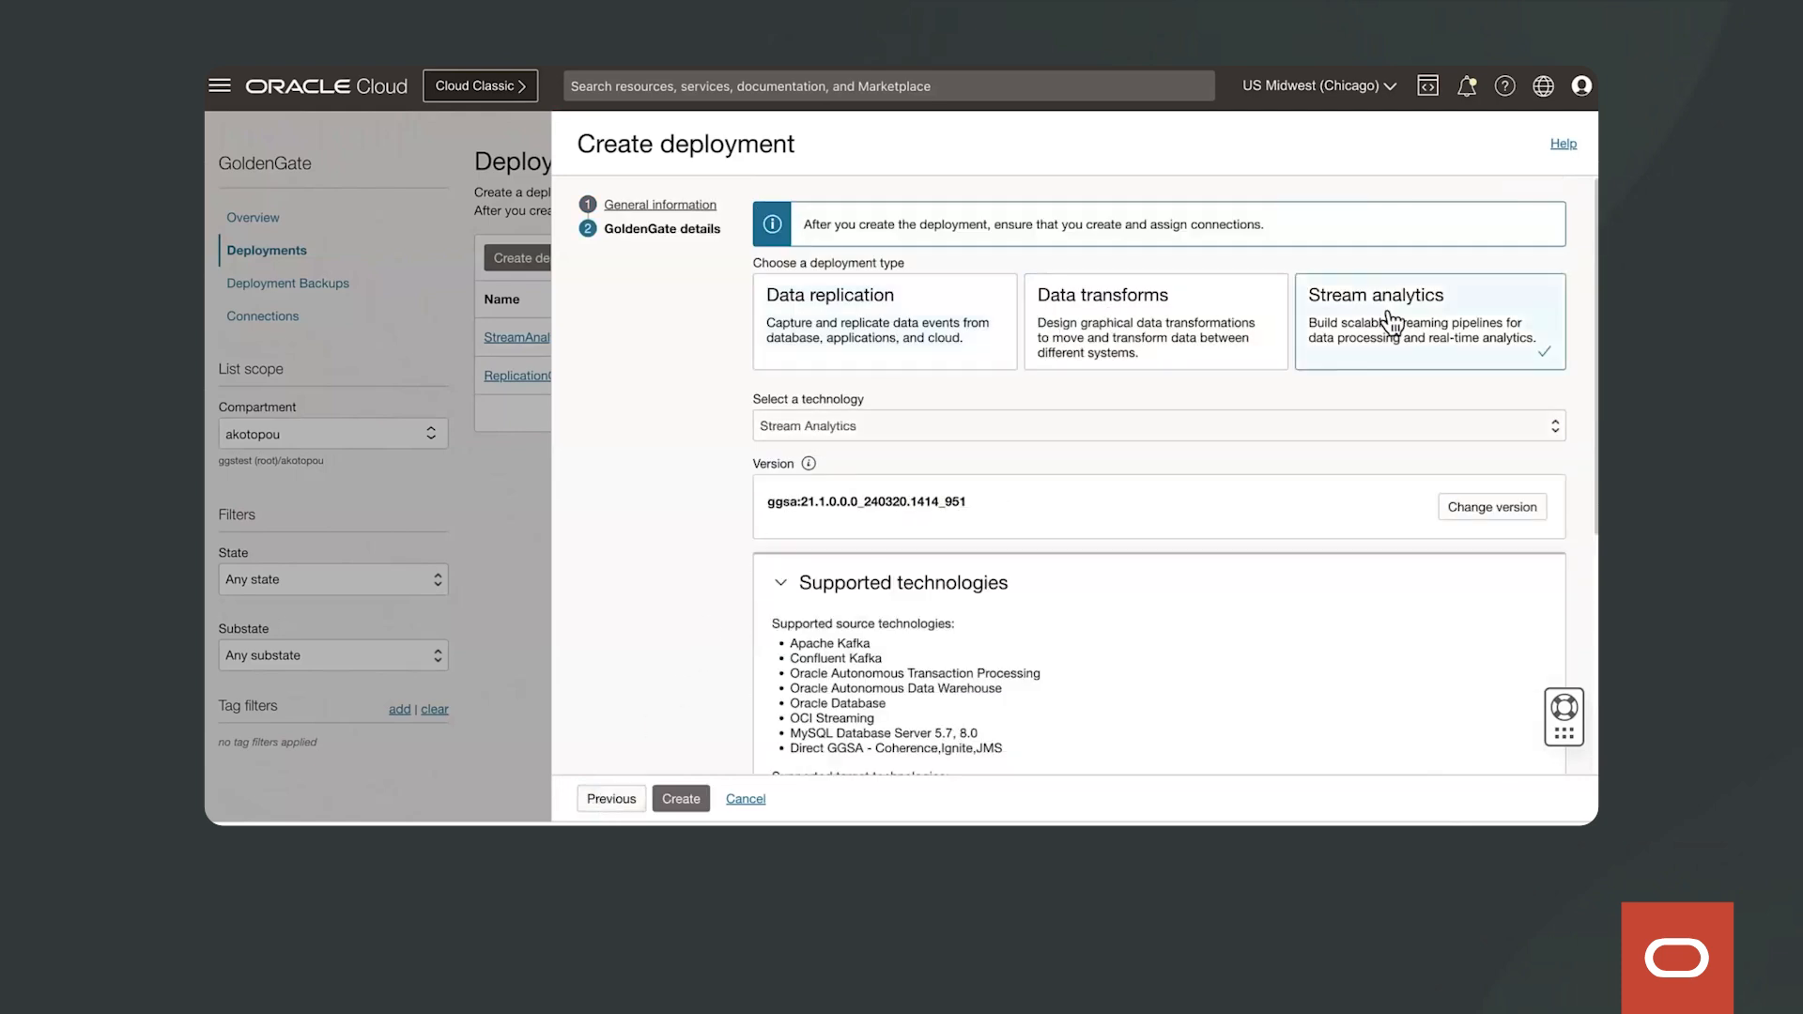
scroll(939, 499, "down", 5)
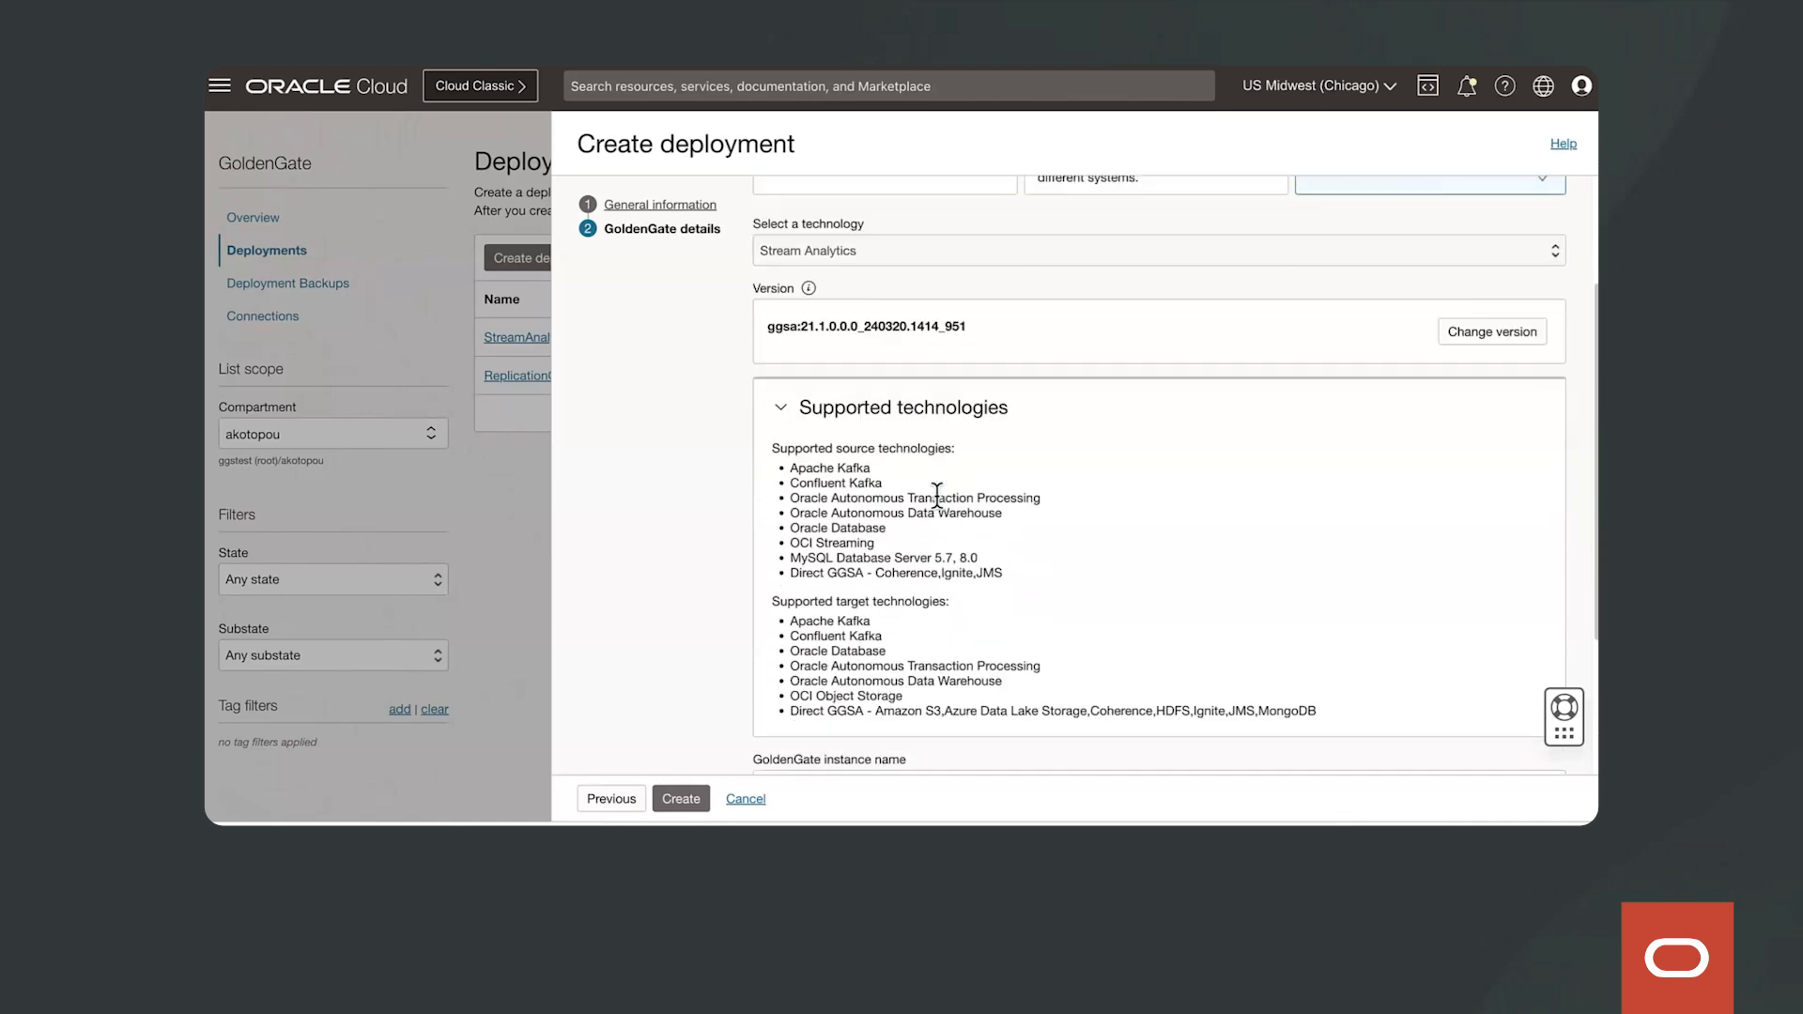
left_click(780, 568)
type("gsa")
key("Tab")
type("o")
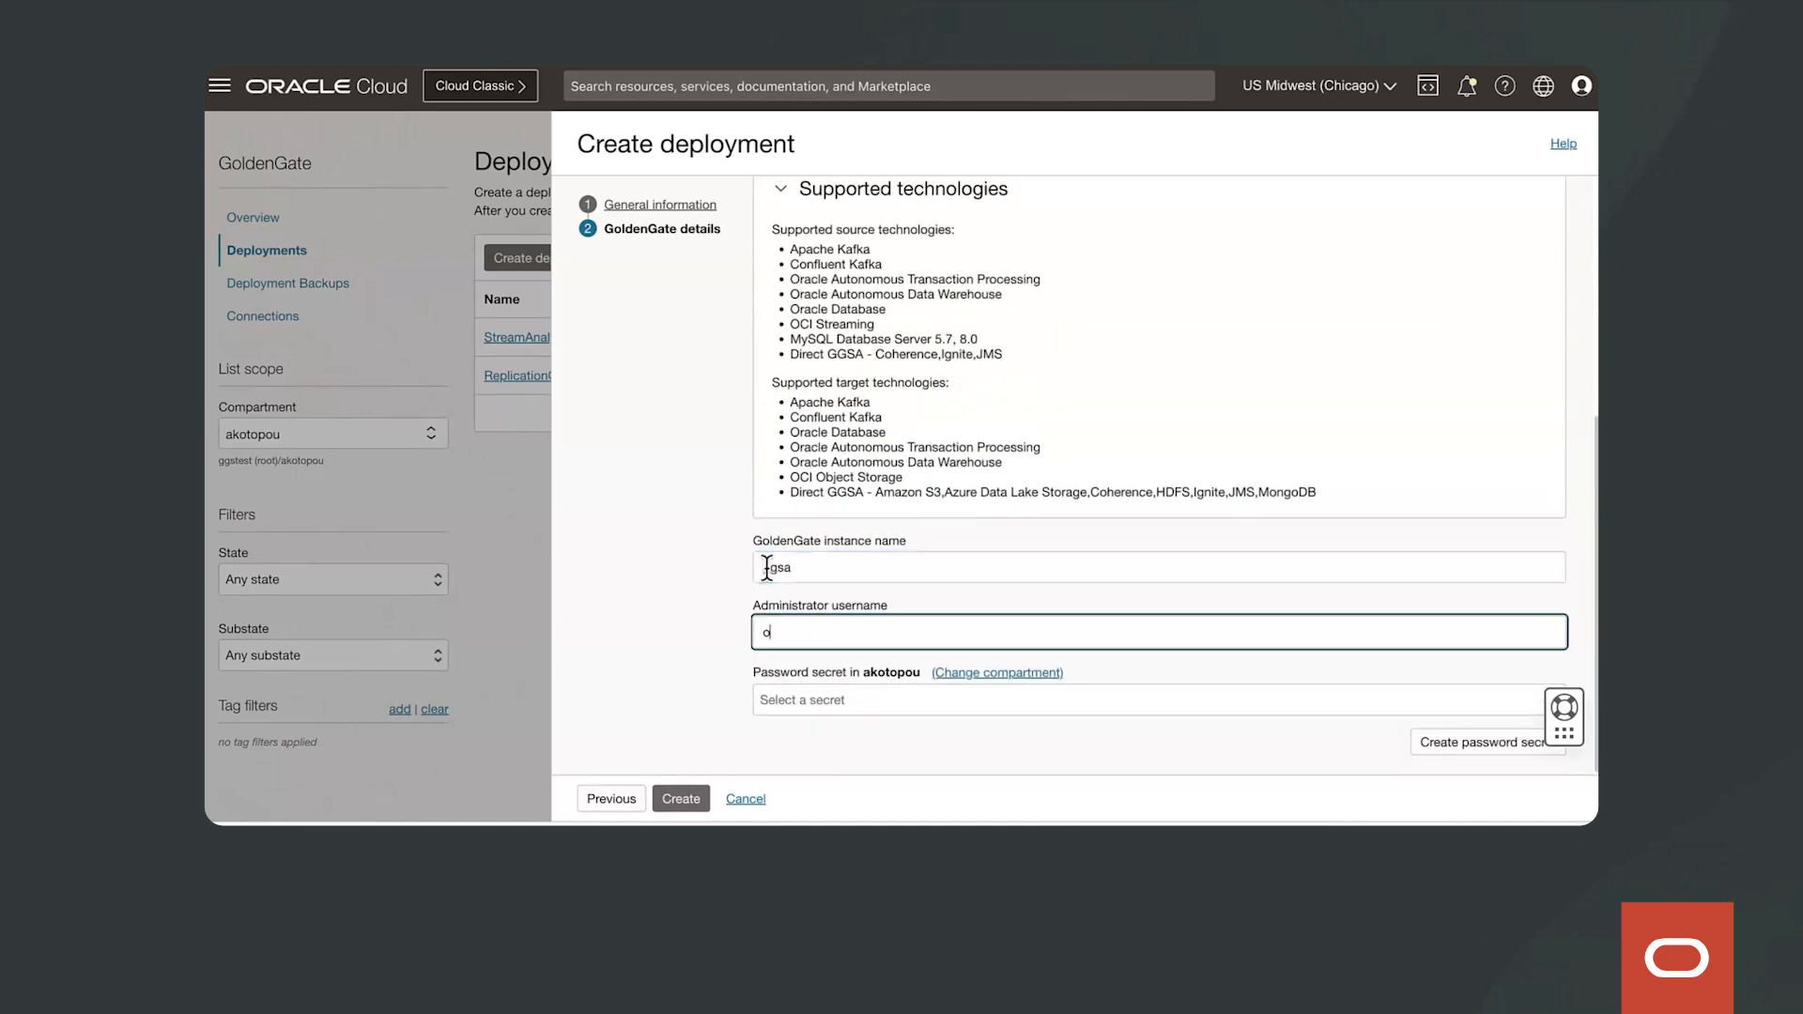
type("ggadmin")
key("Tab")
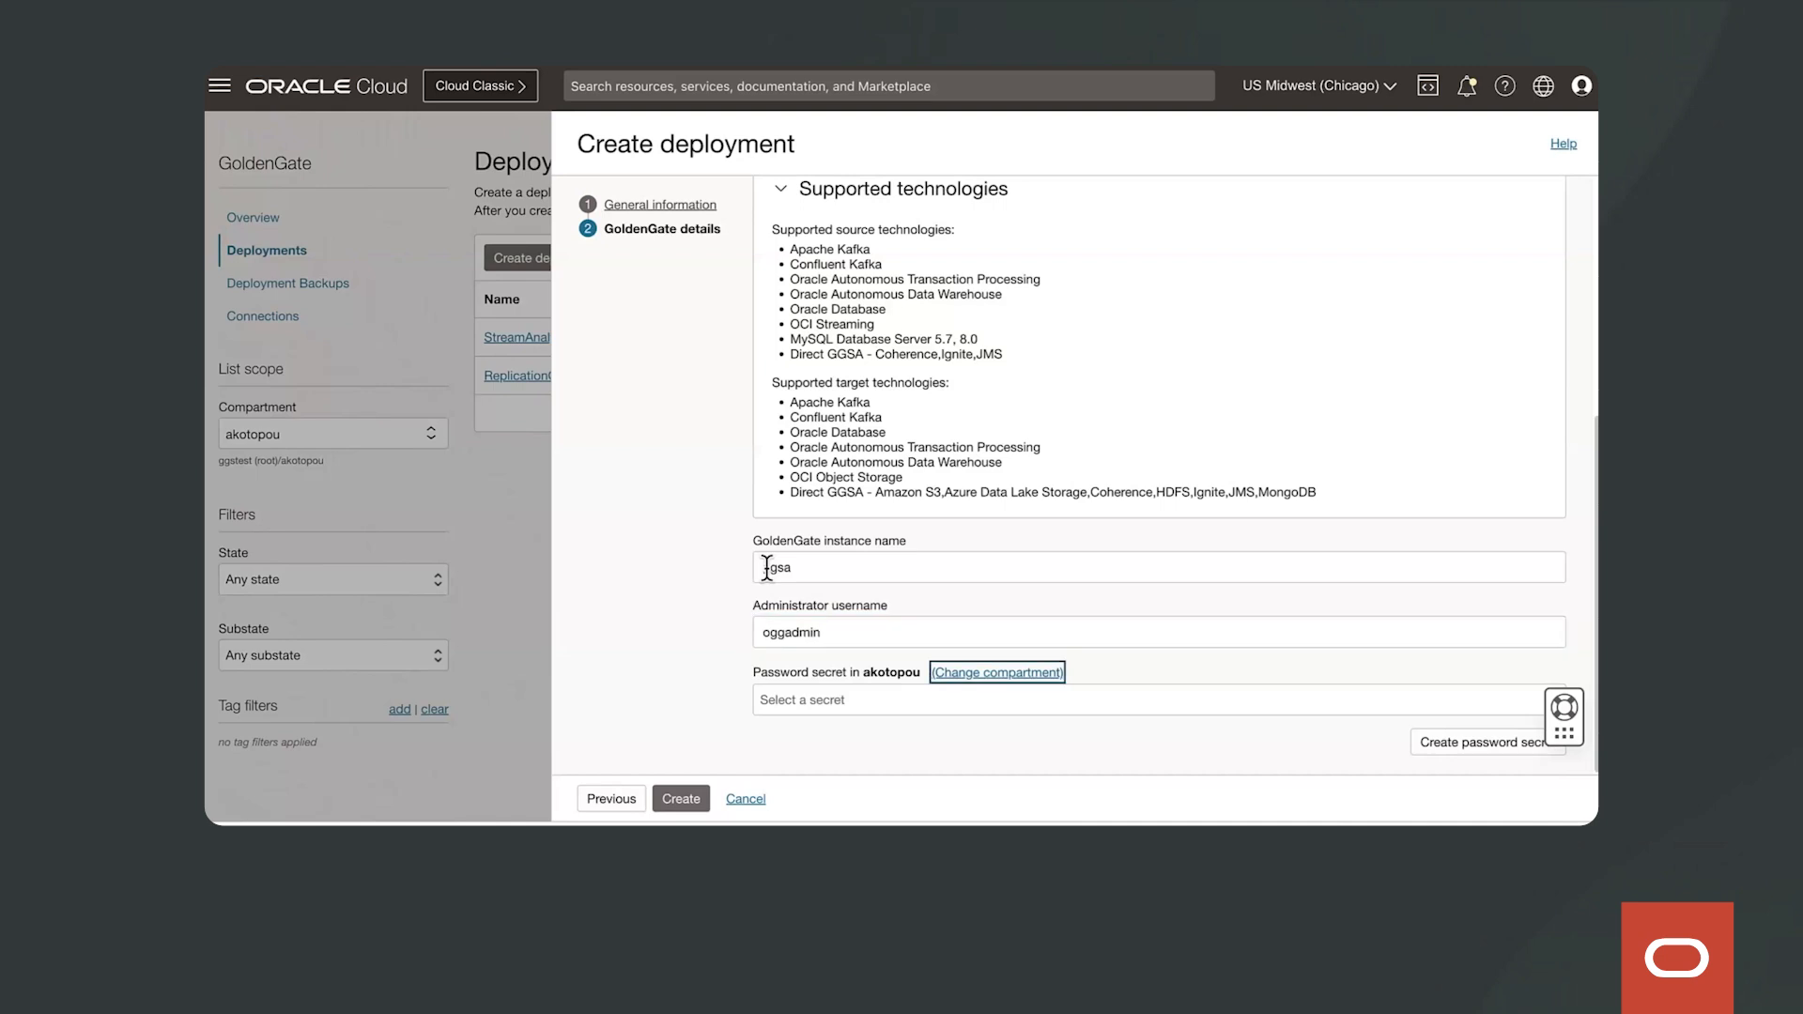
Step: Select a password secret for the administrator and create the deployment
left_click(781, 691)
left_click(791, 719)
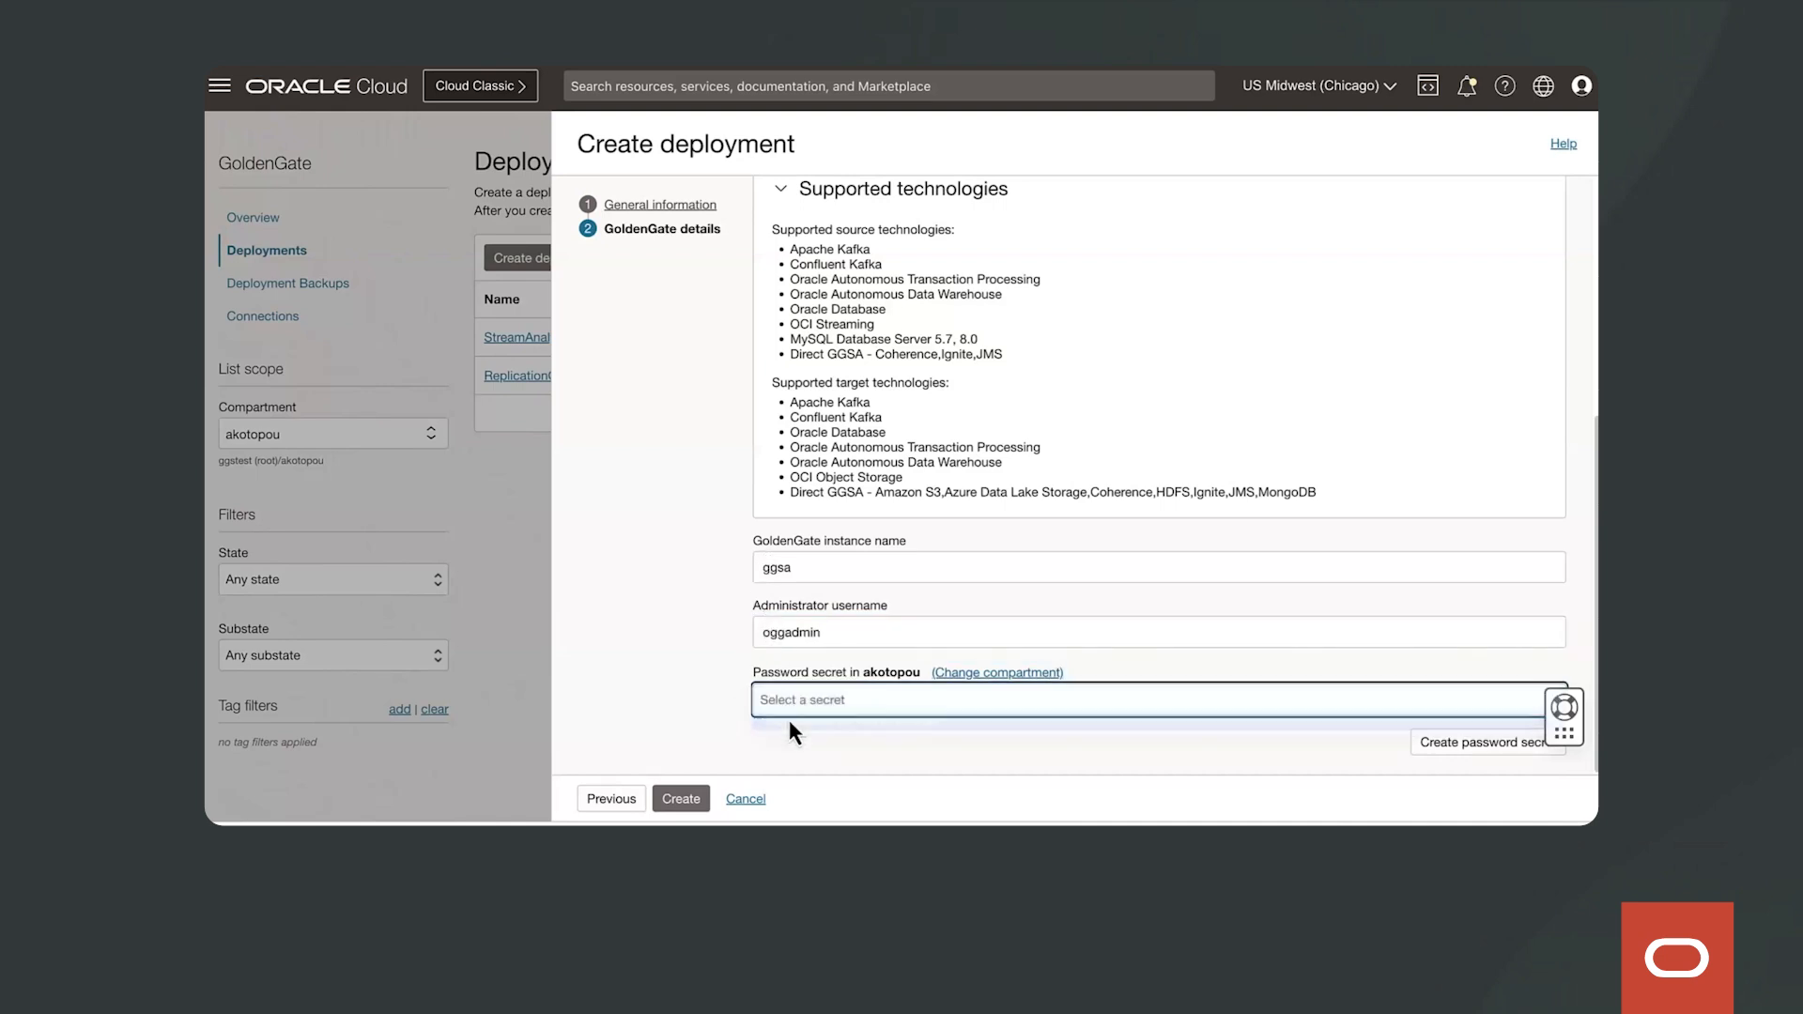
left_click(693, 806)
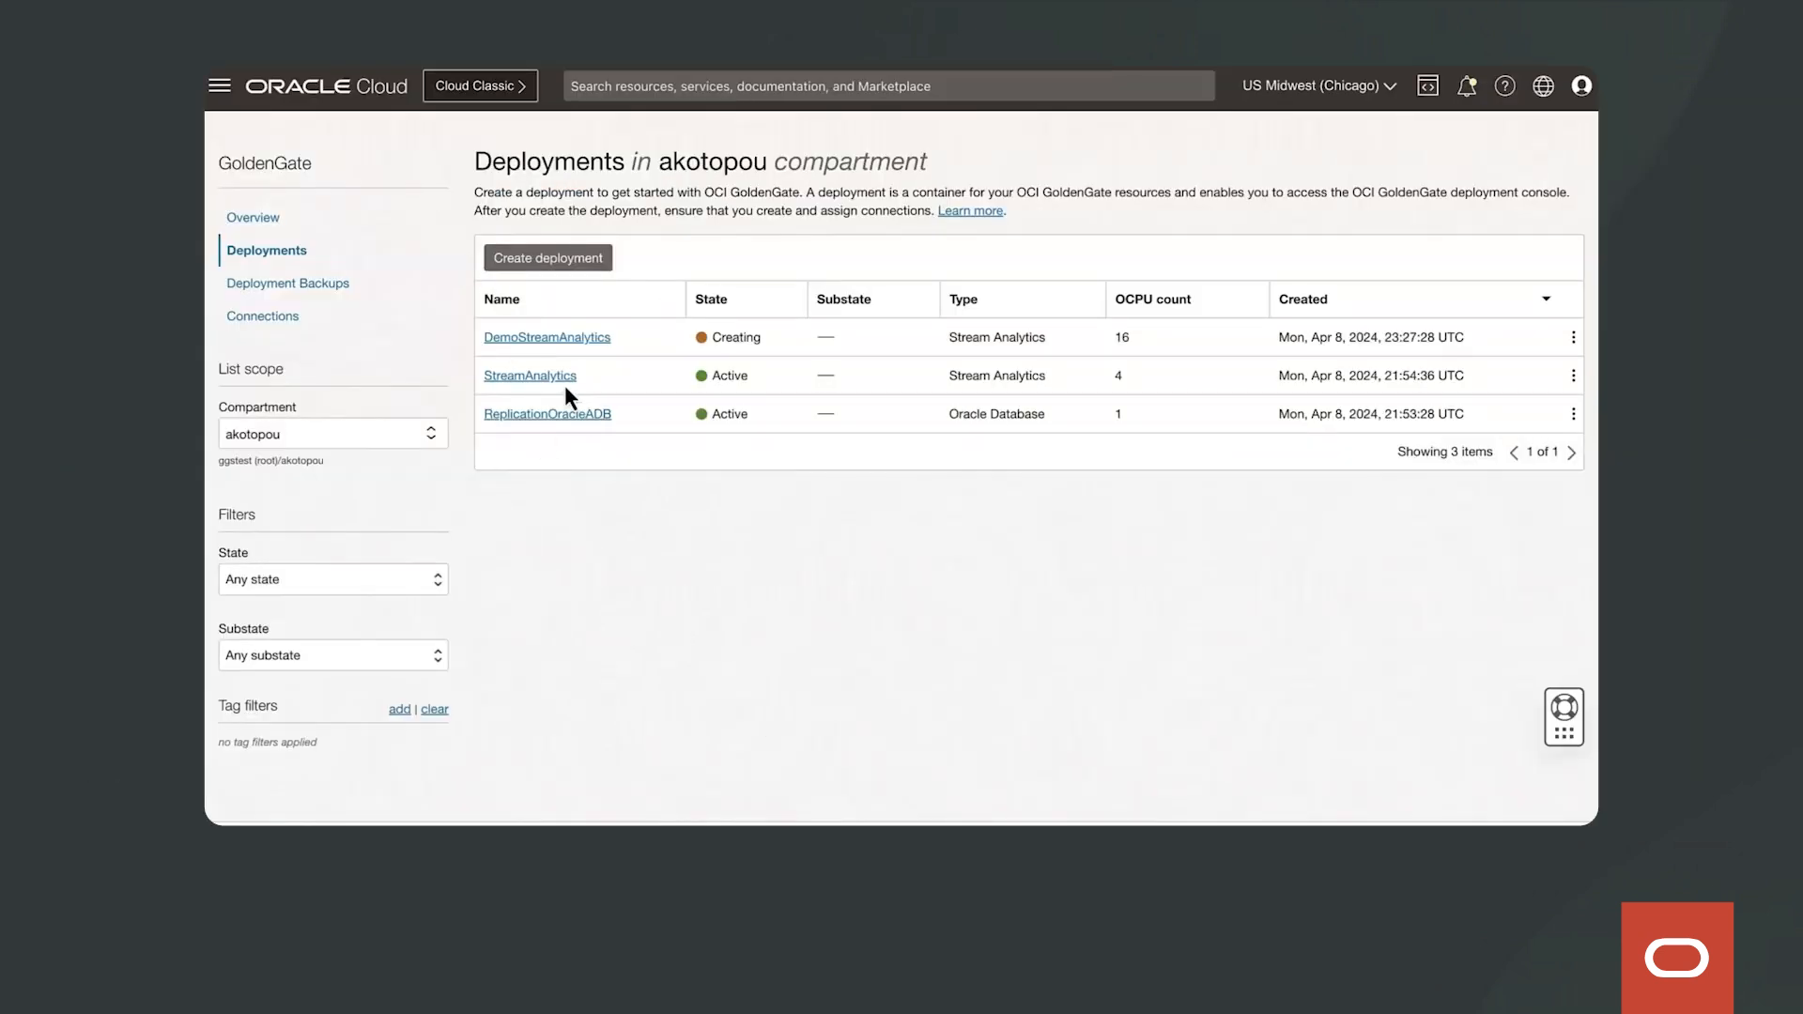
Step: Review the details of the existing StreamAnalytics deployment and launch its console
left_click(554, 378)
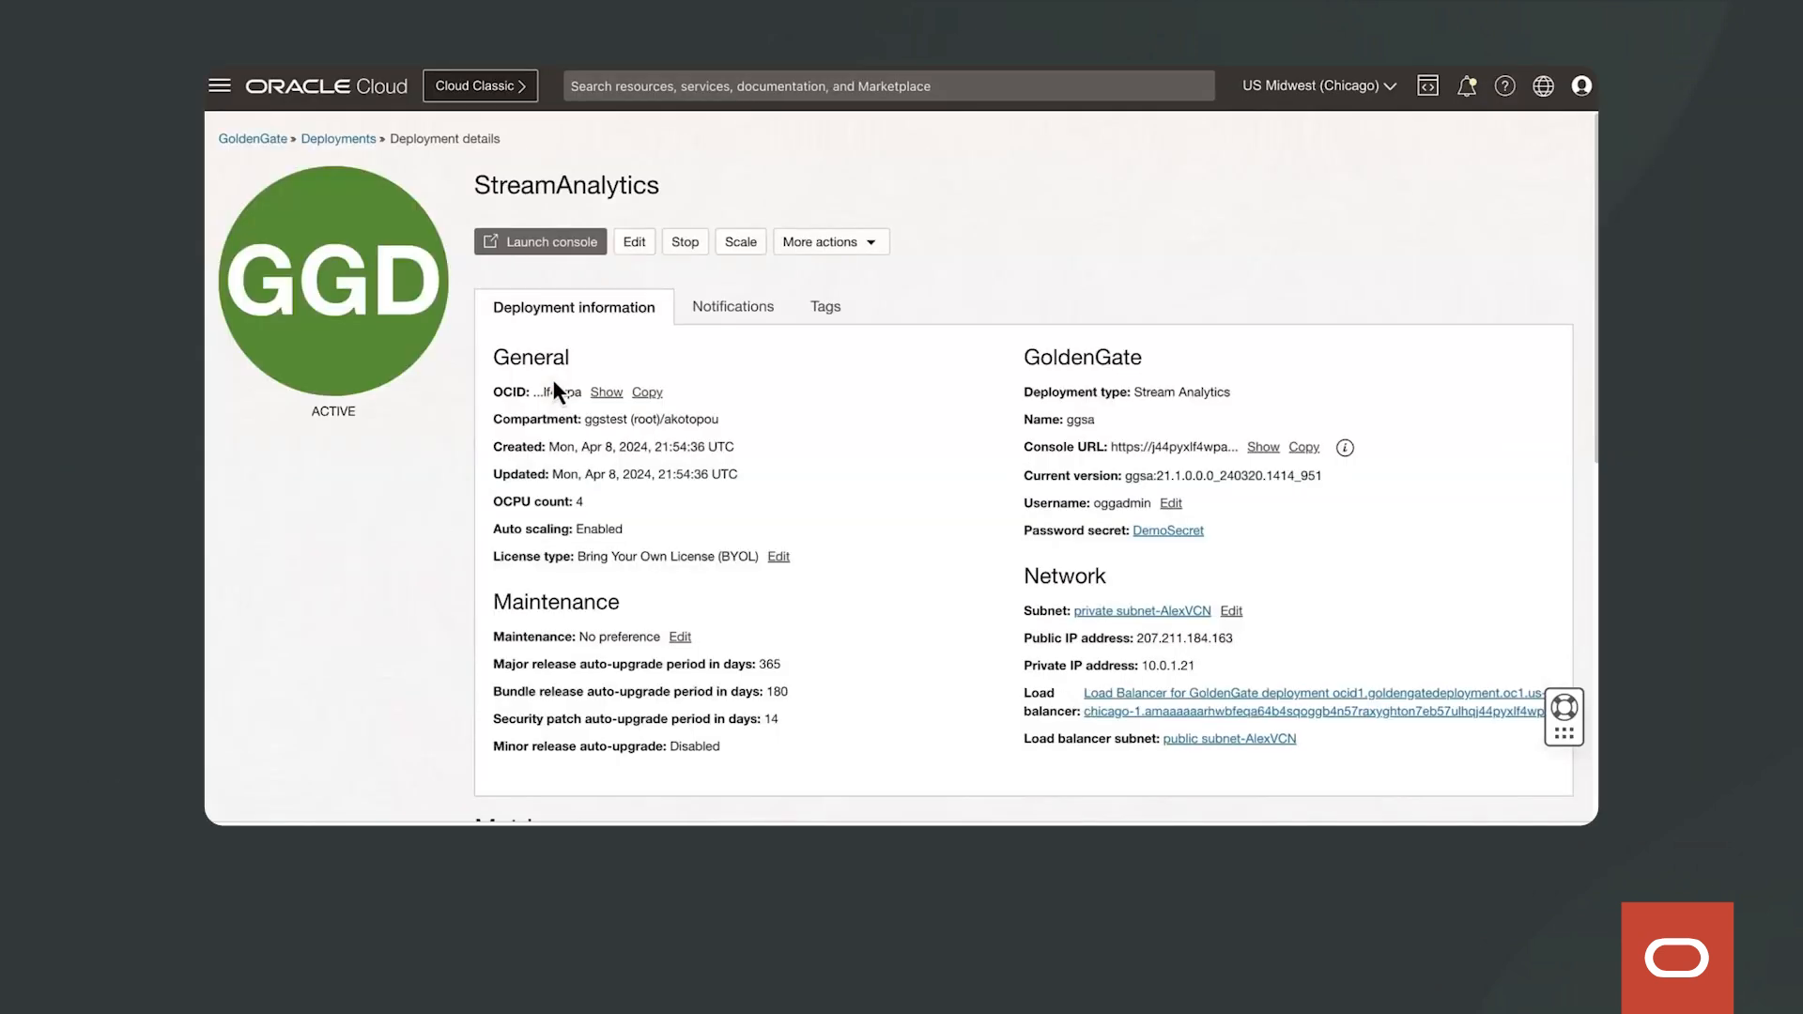
scroll(588, 448, "down", 4)
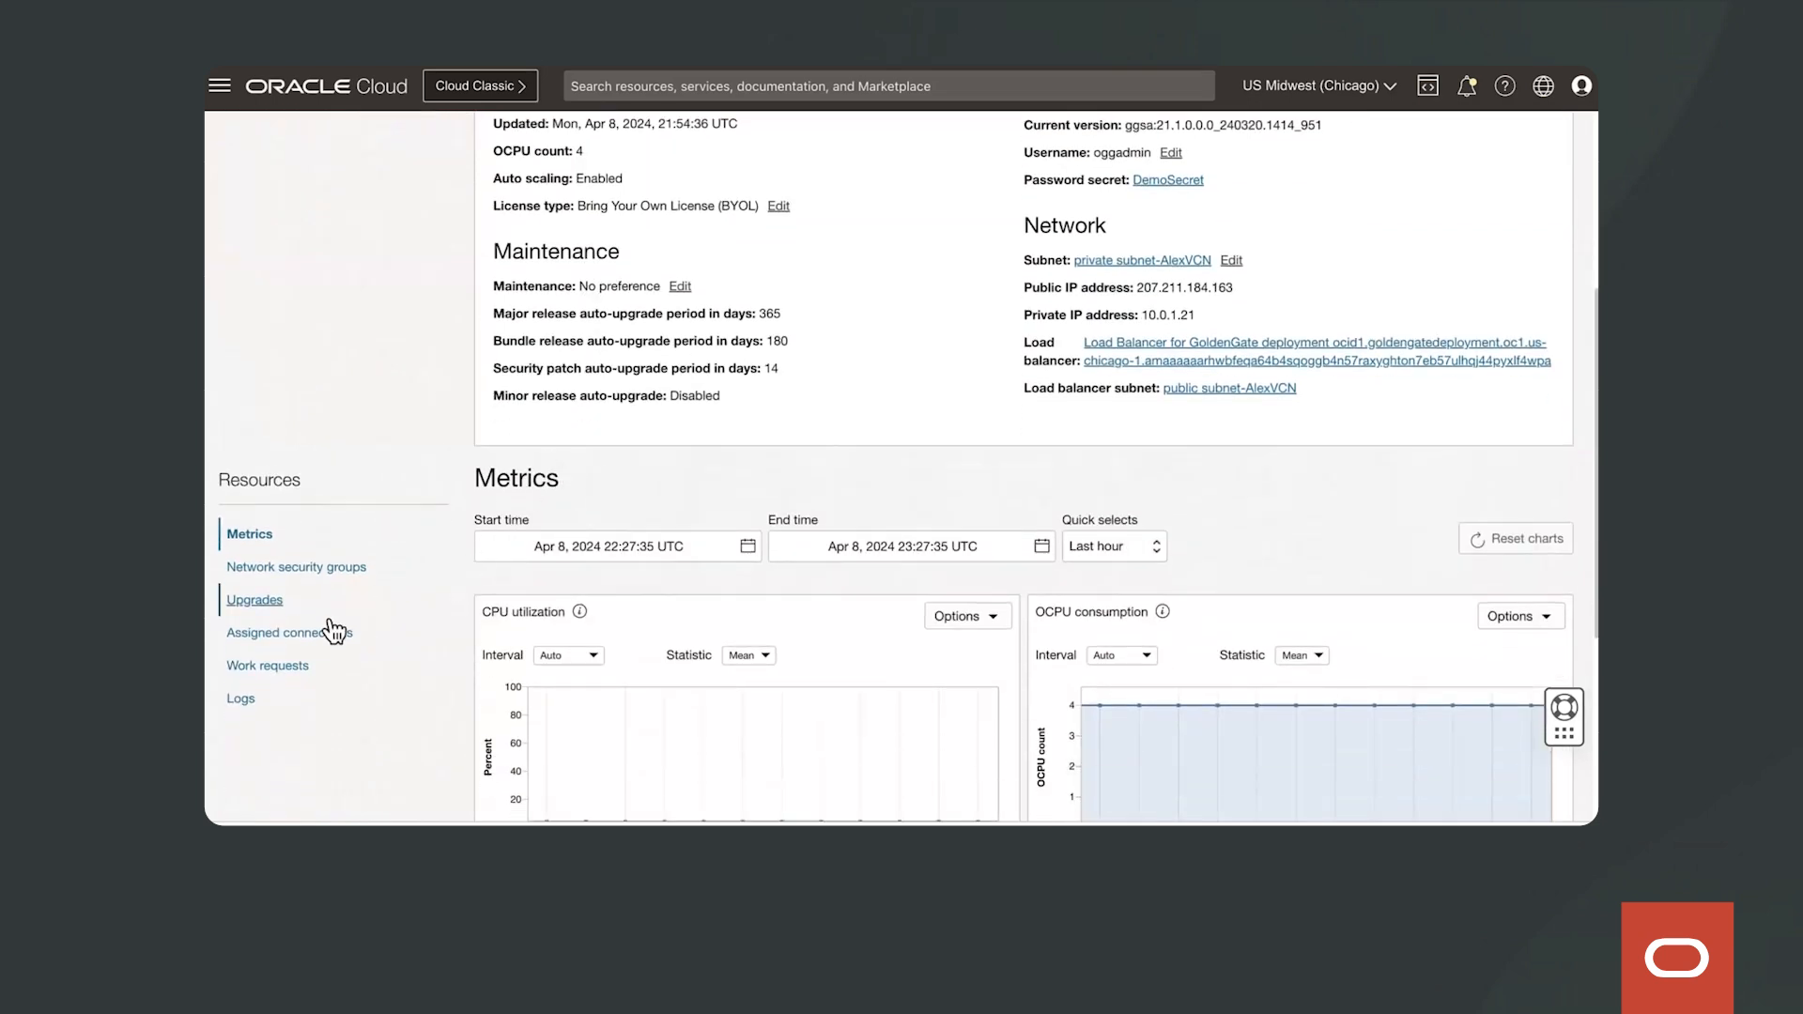
scroll(556, 424, "up", 4)
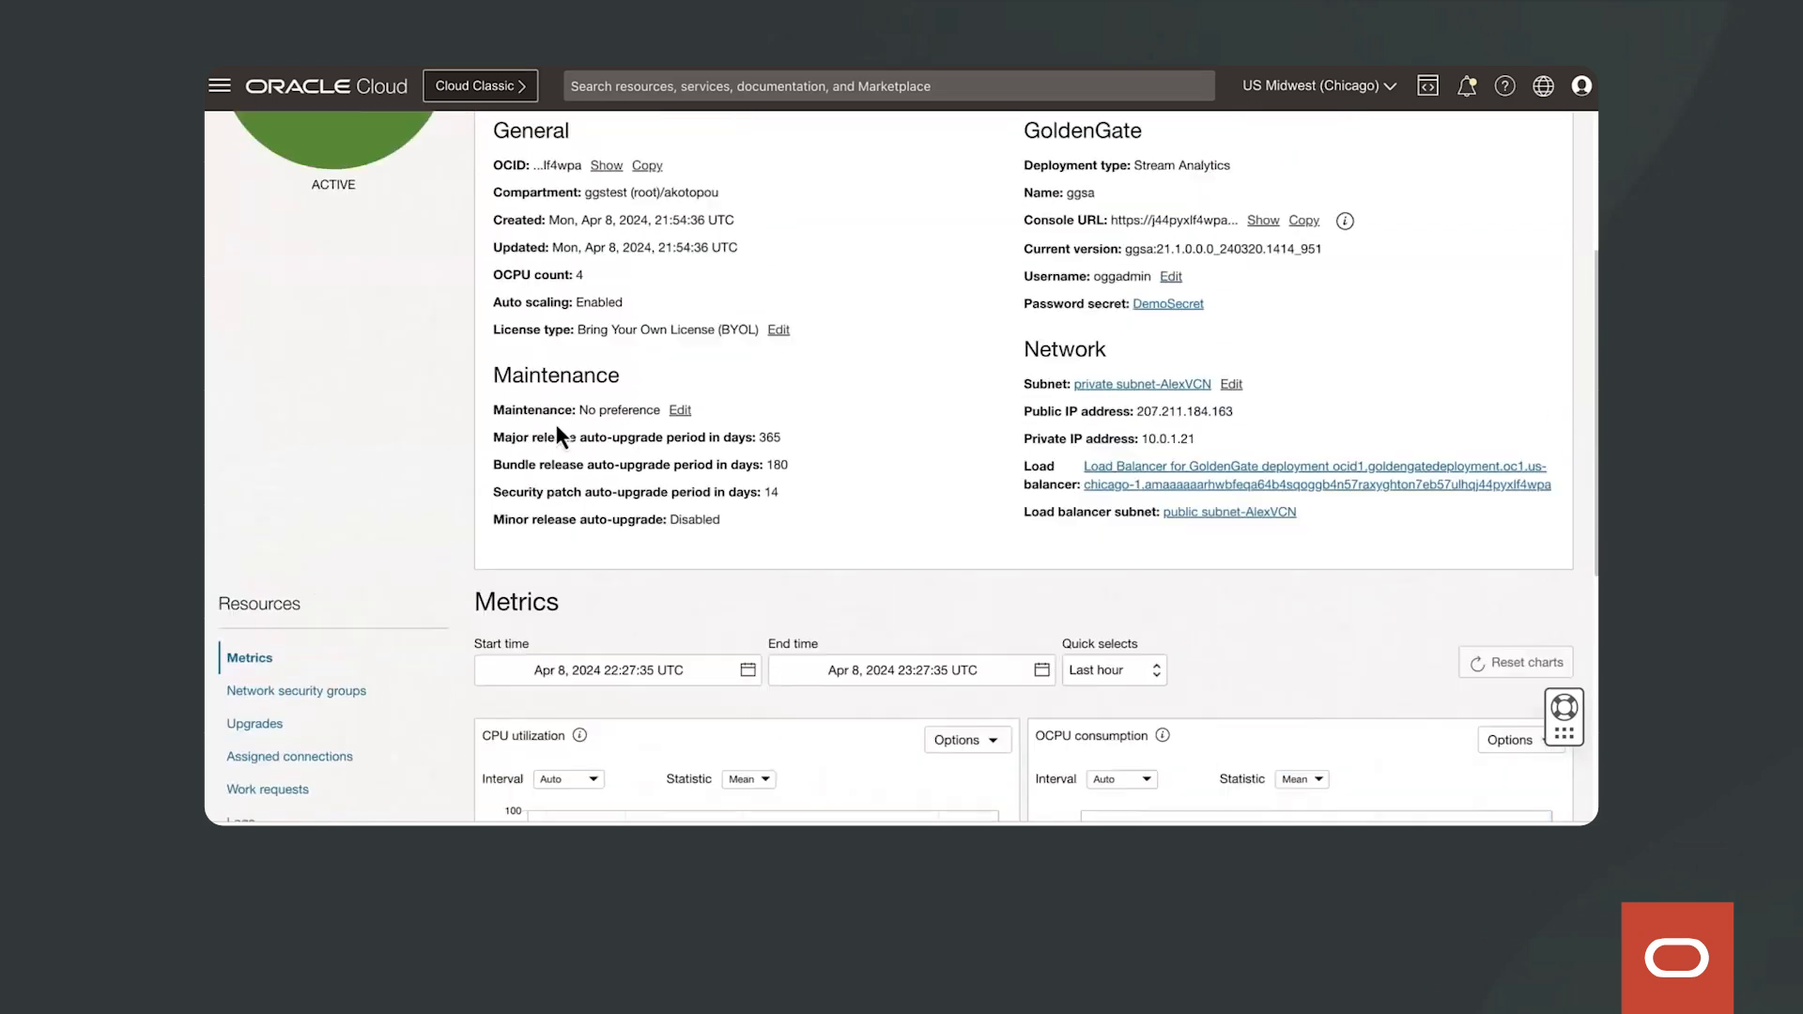
left_click(522, 242)
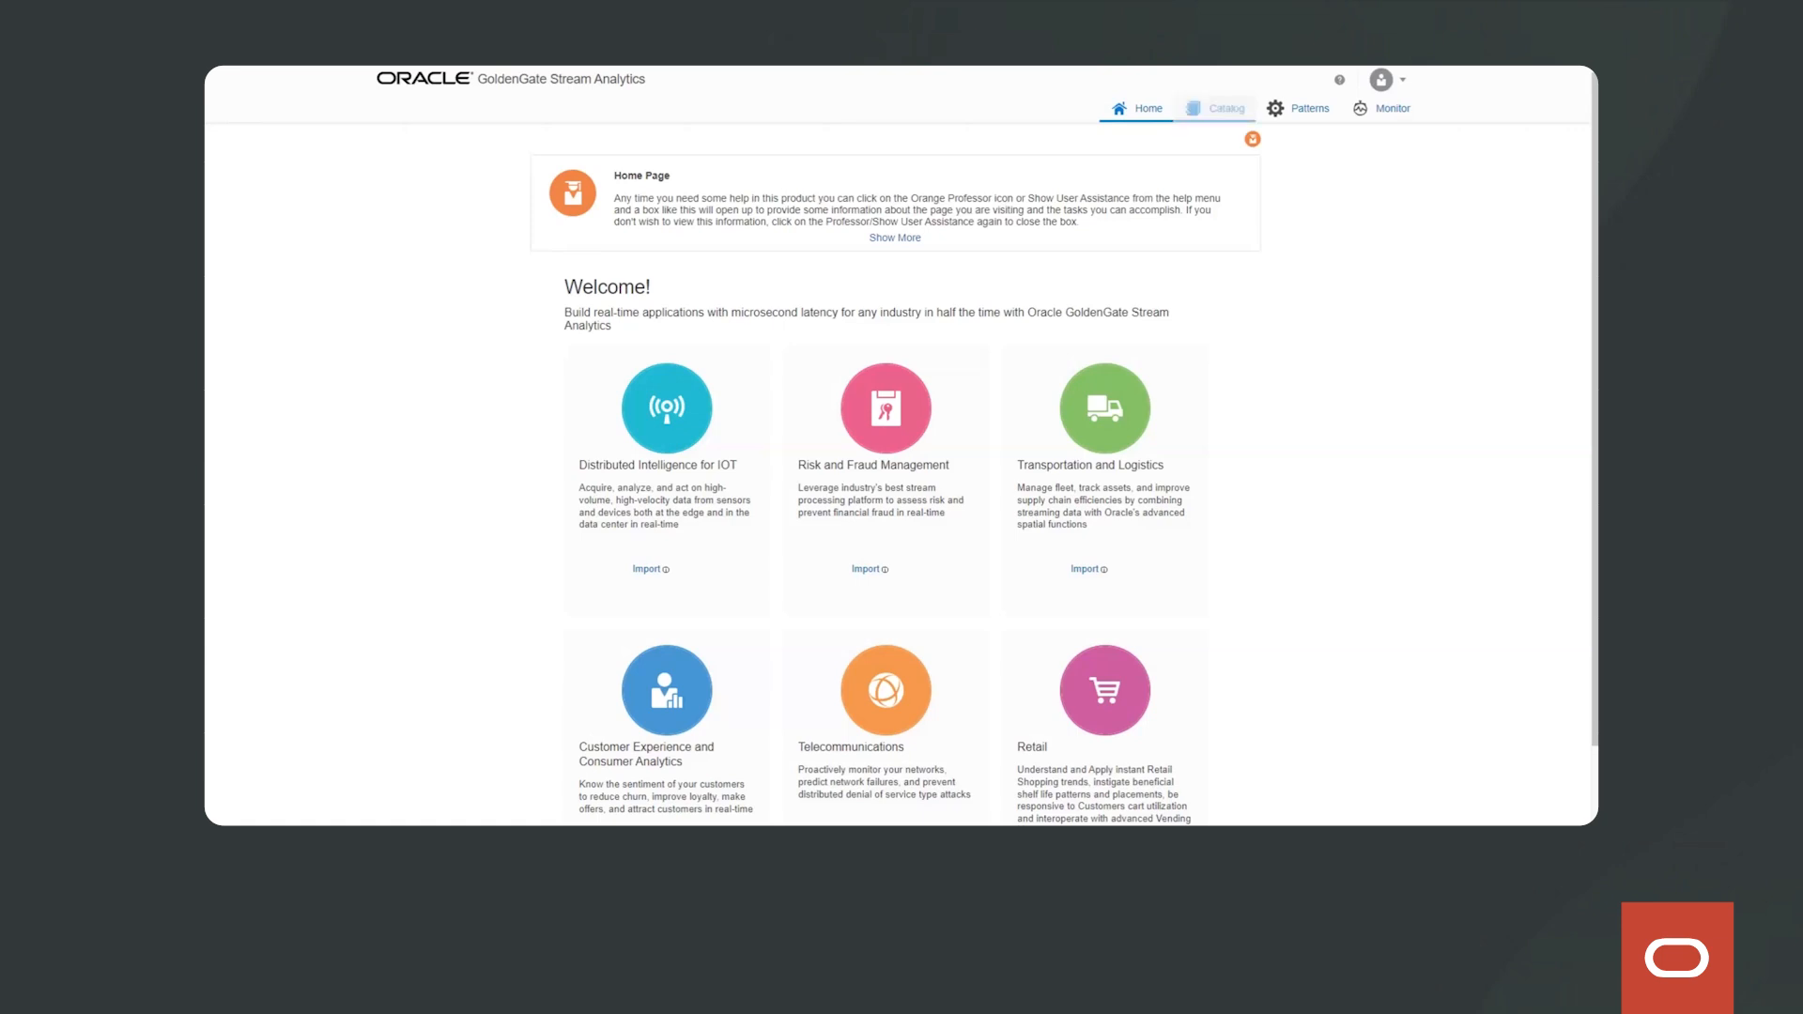
Step: Show the catalog with its resource type filters and review all three pages of GG Activity Stream Capture's settings without saving
left_click(1219, 108)
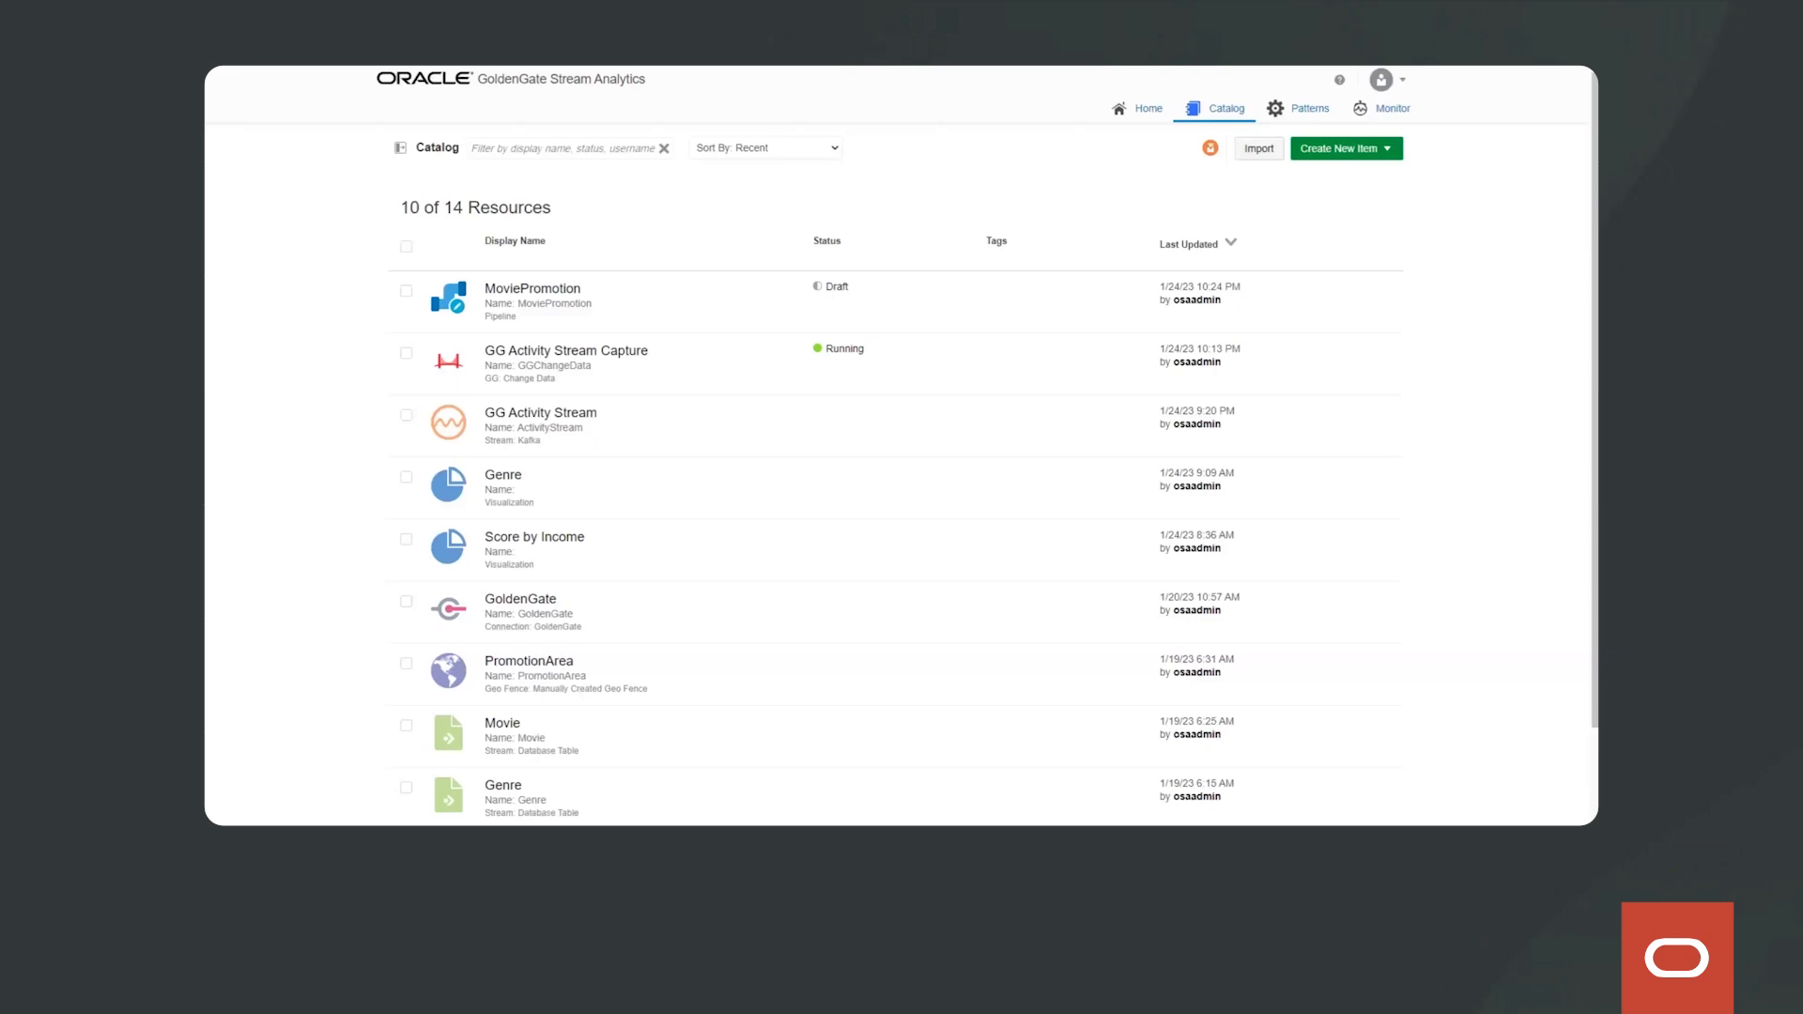
left_click(400, 147)
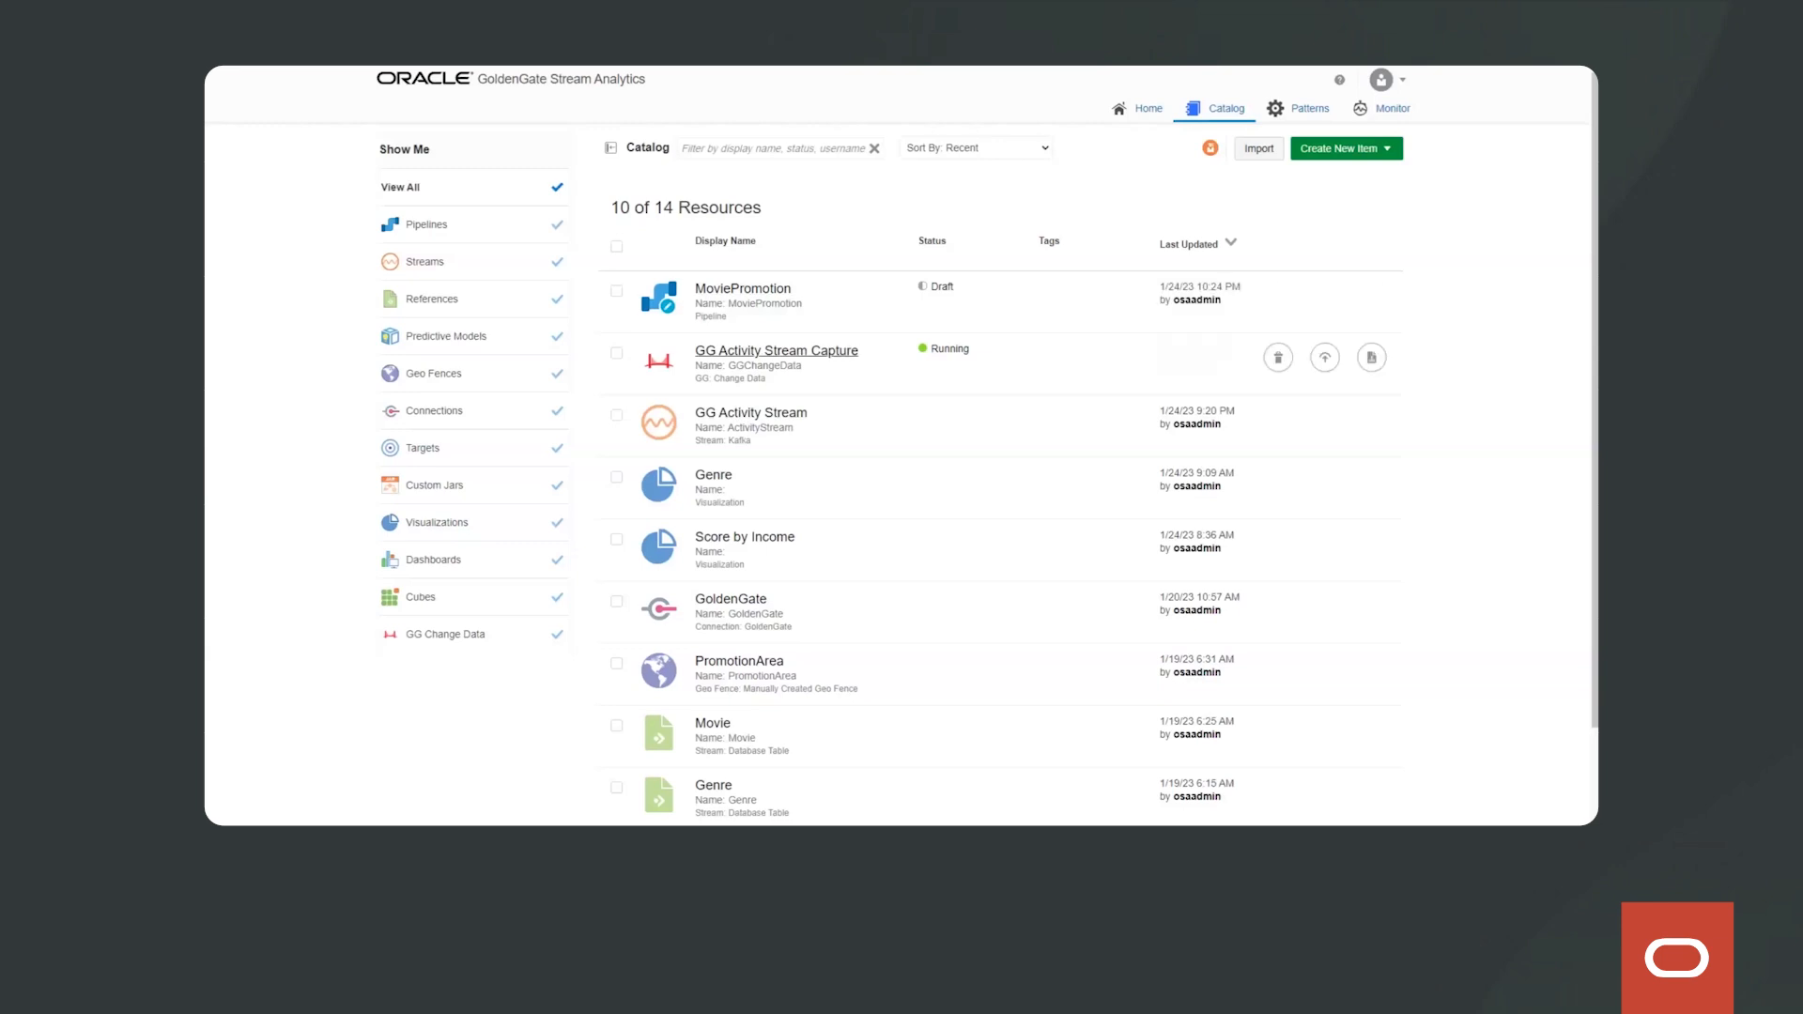
left_click(776, 351)
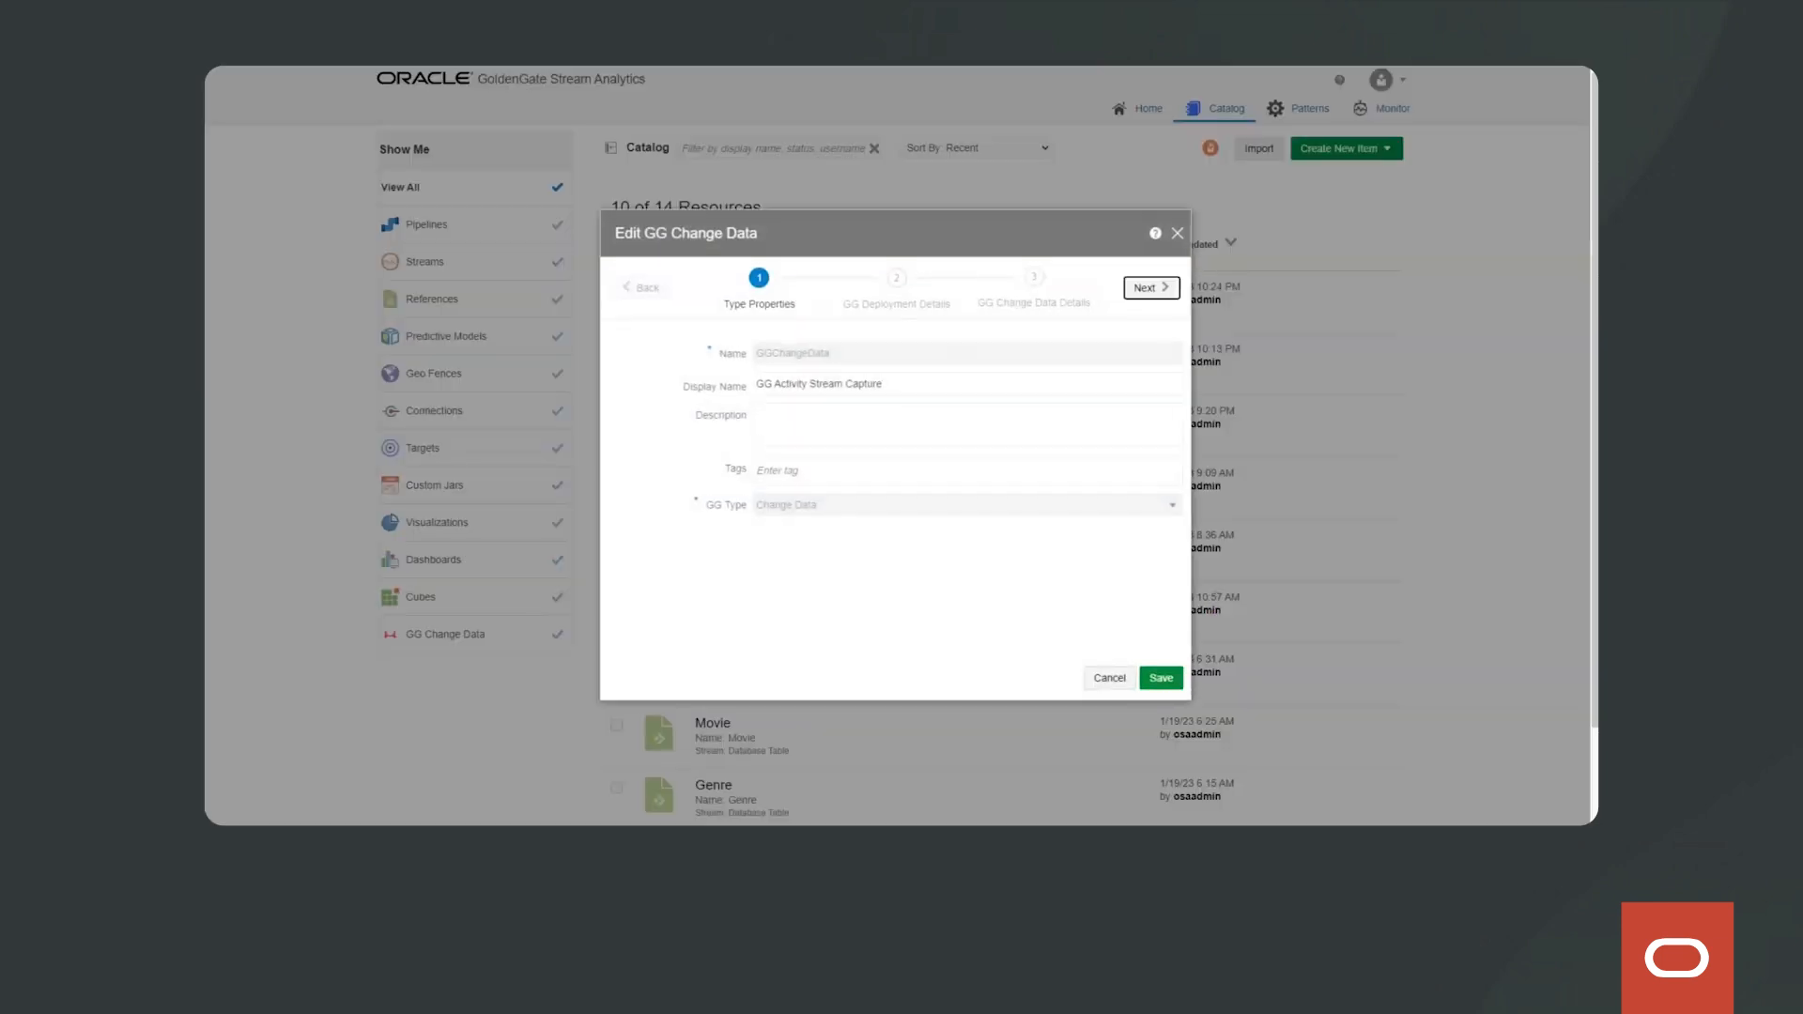
left_click(1152, 288)
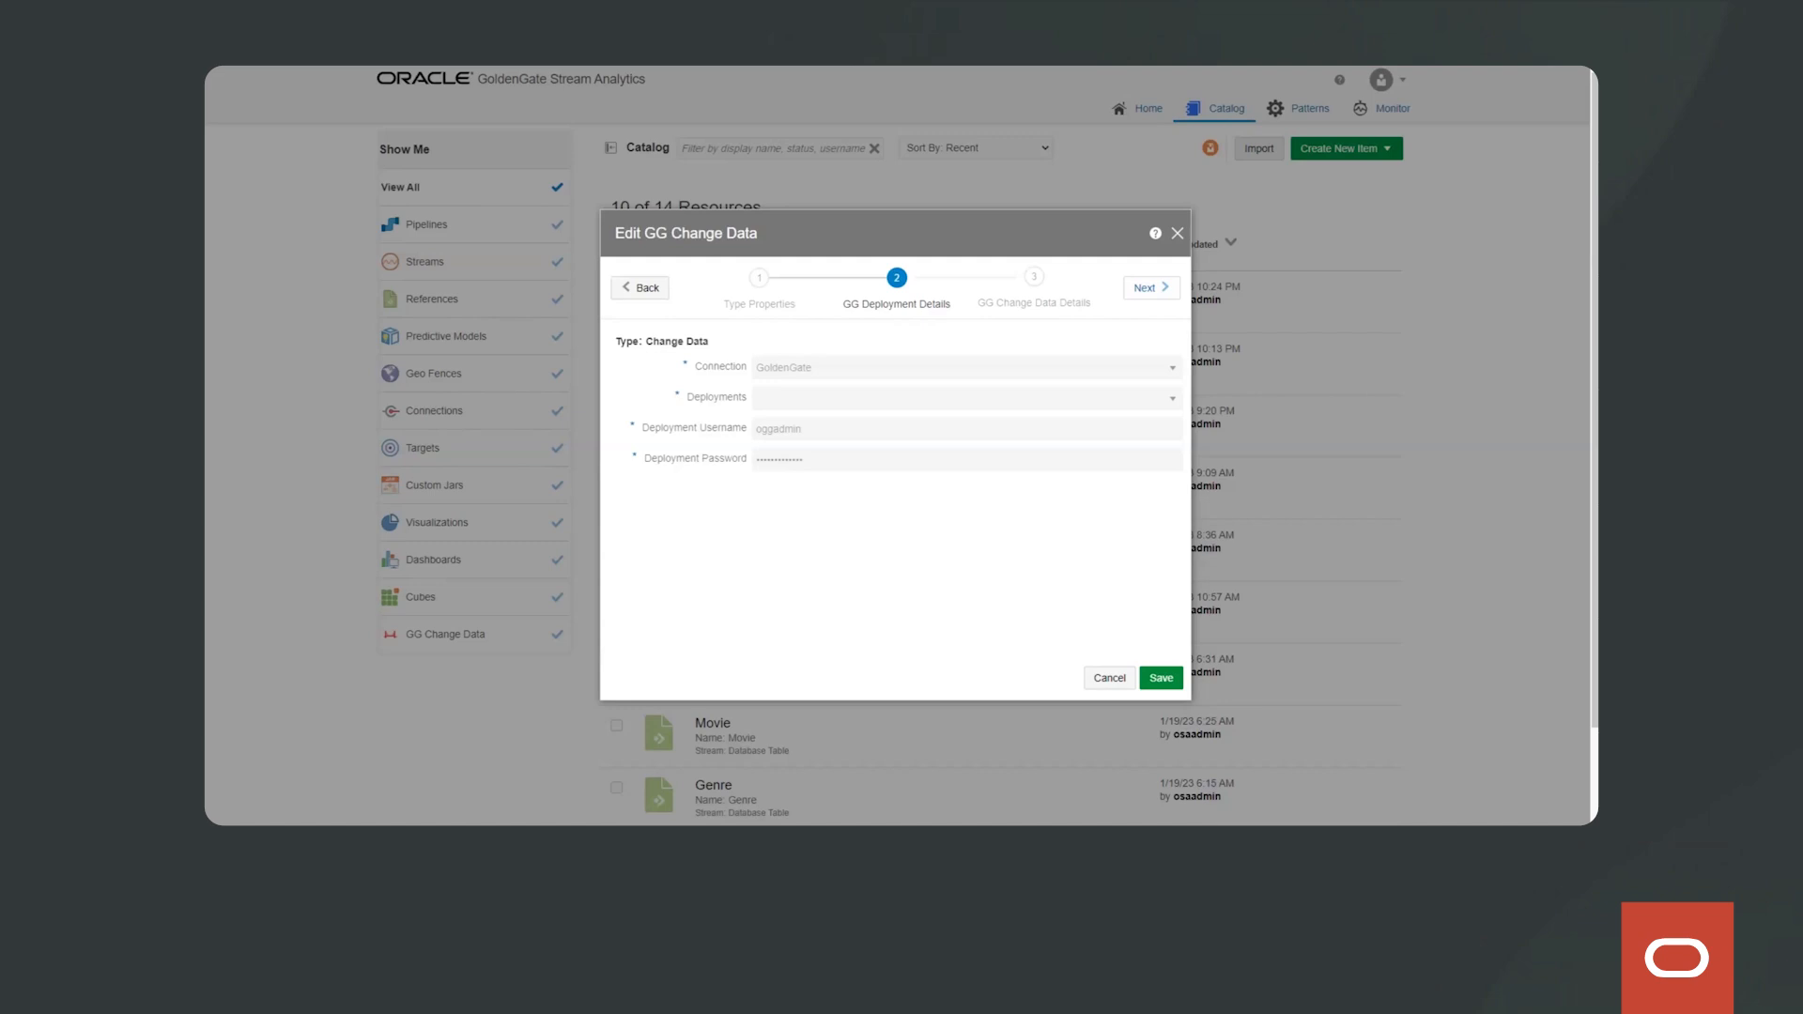
left_click(1151, 288)
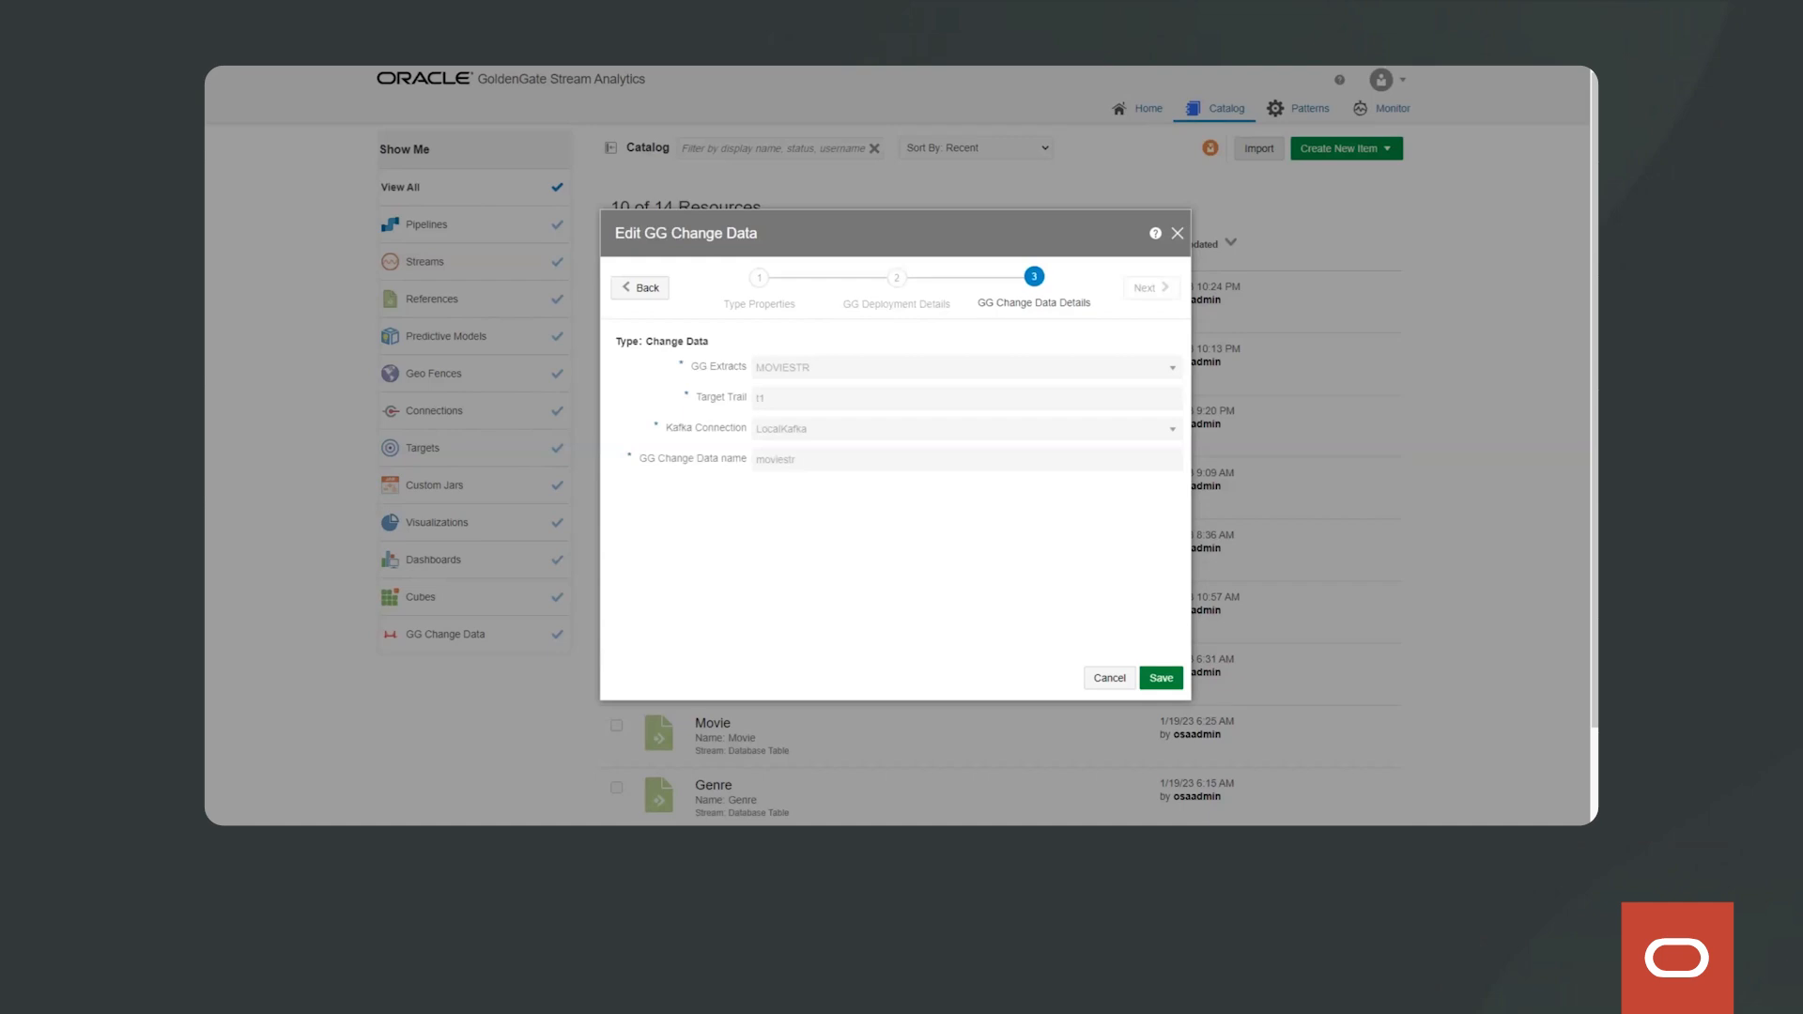
left_click(1109, 678)
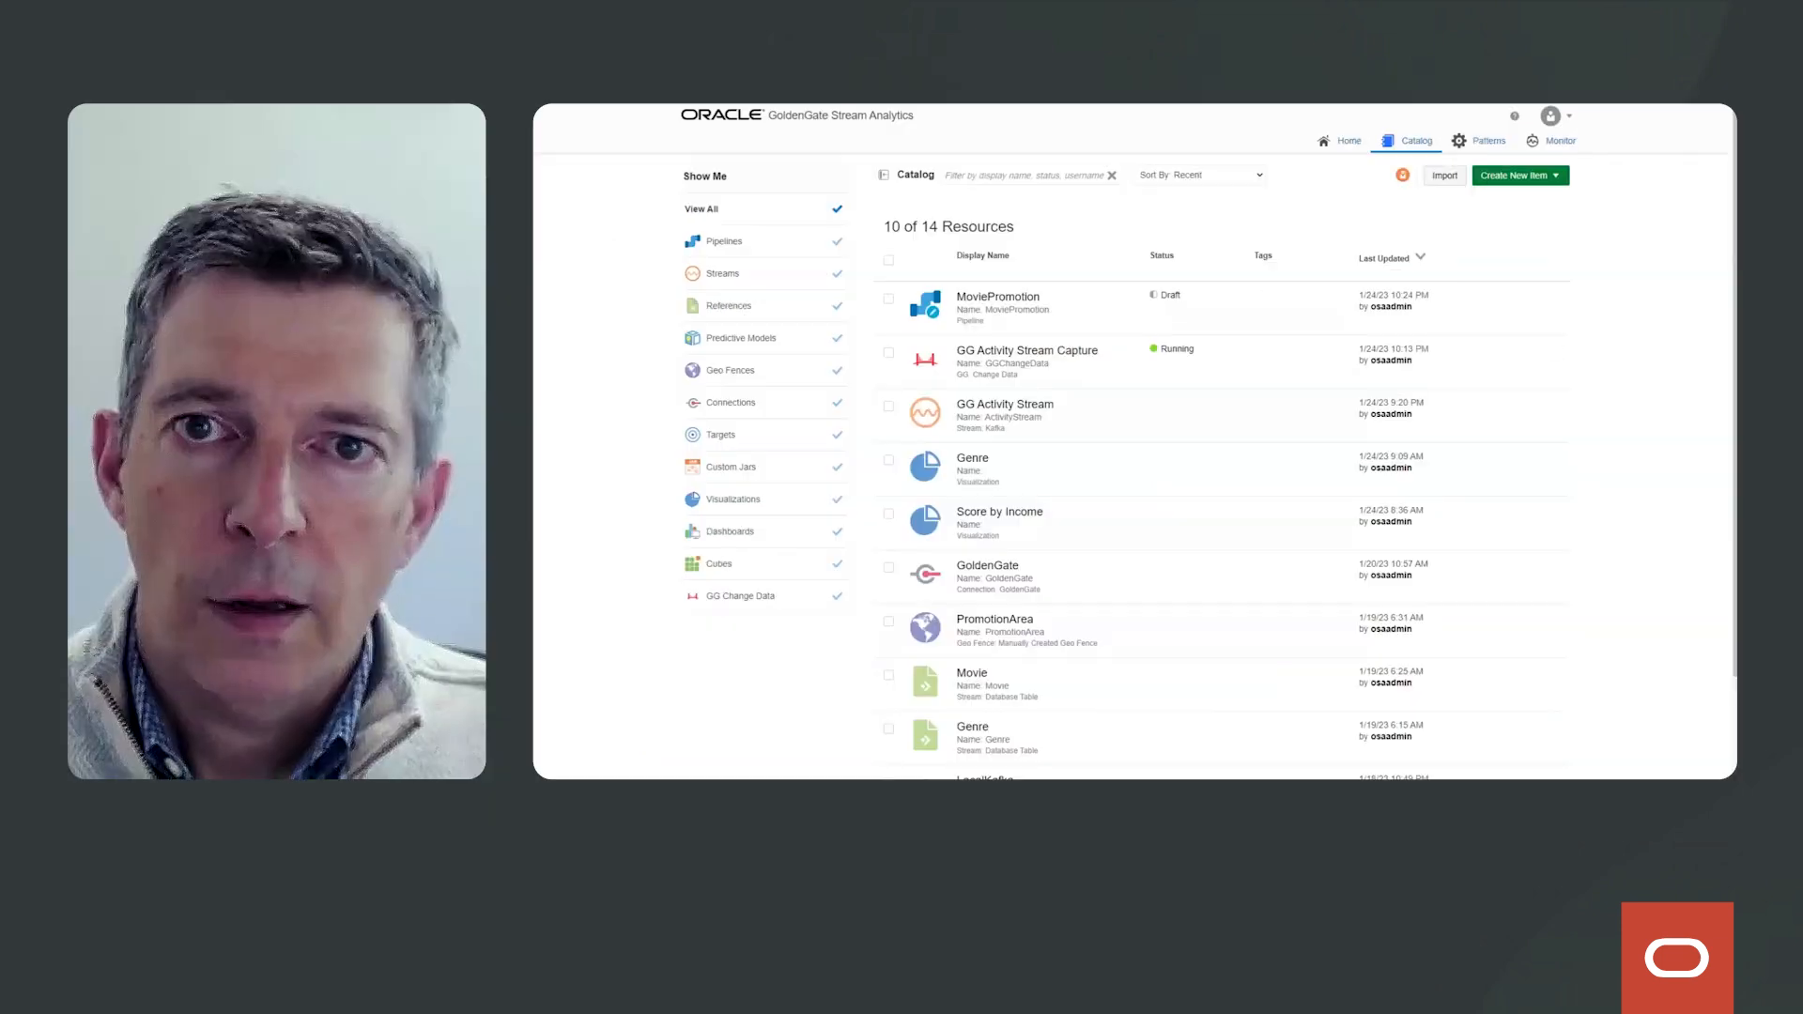
Step: Create a pipeline named DemoPipe on the GG Activity Stream and dismiss the pipeline editing hint
left_click(1346, 148)
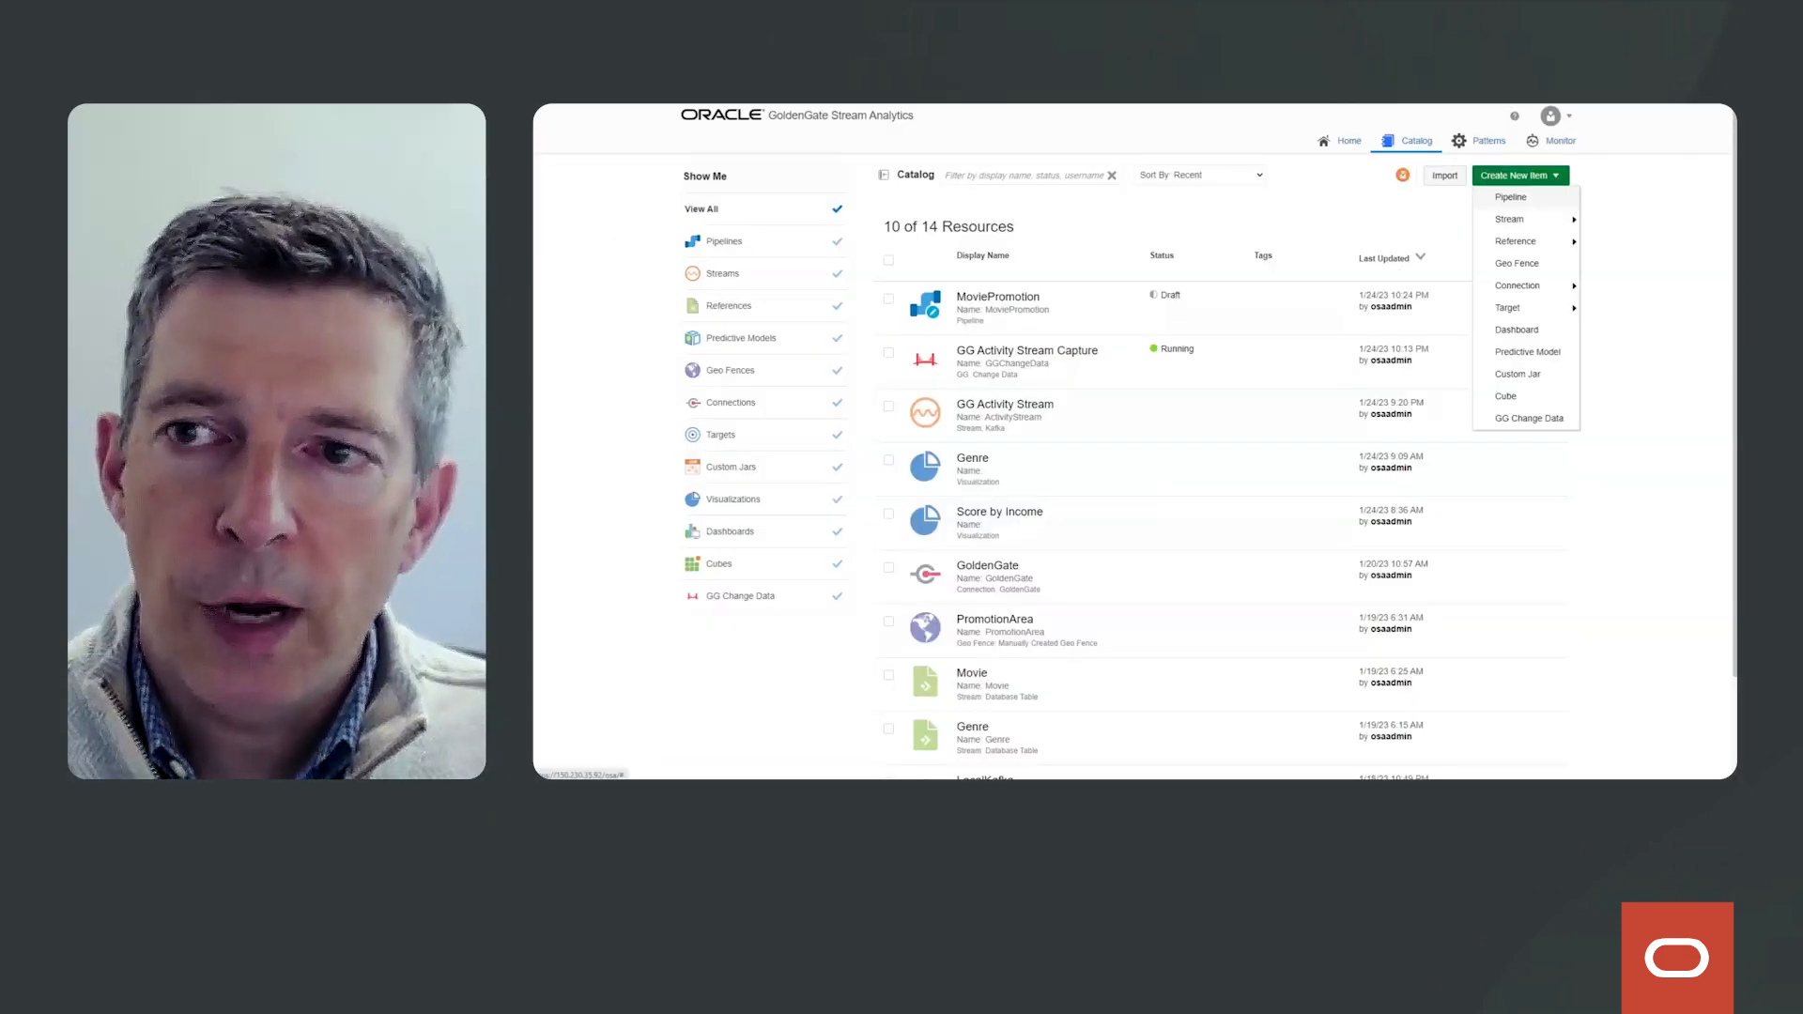
left_click(1510, 197)
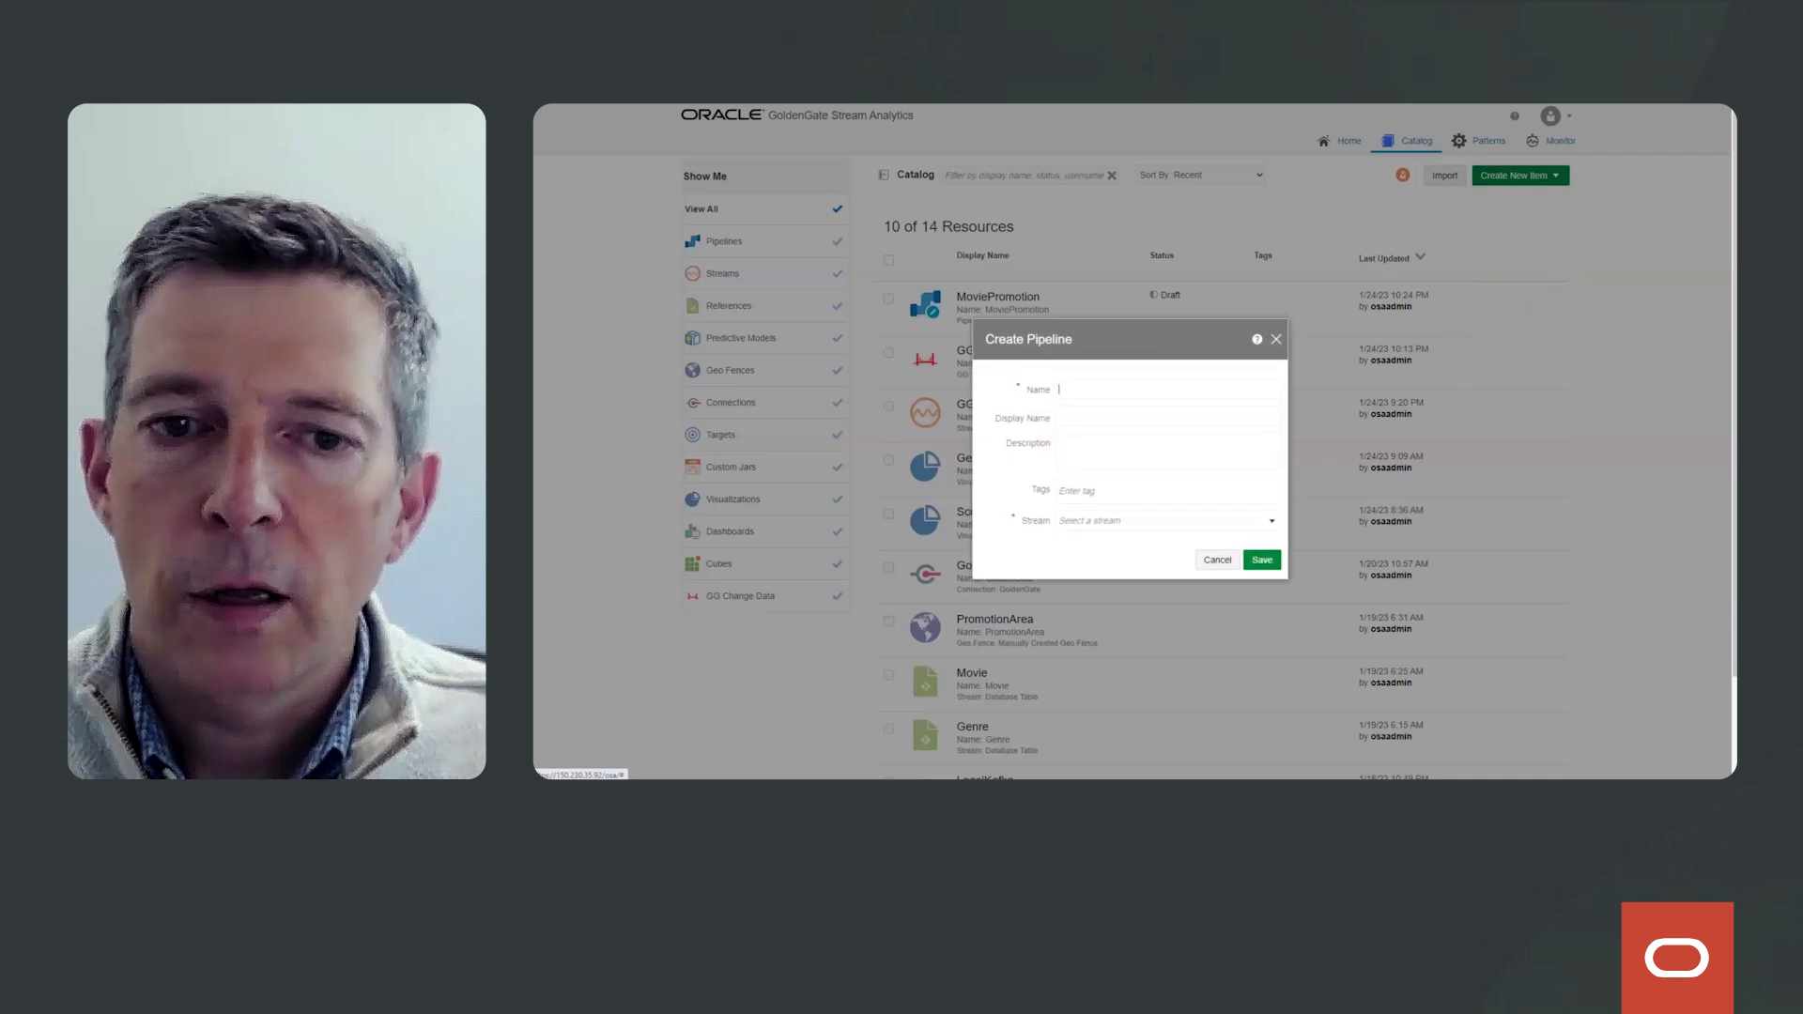
type("DemoPipe")
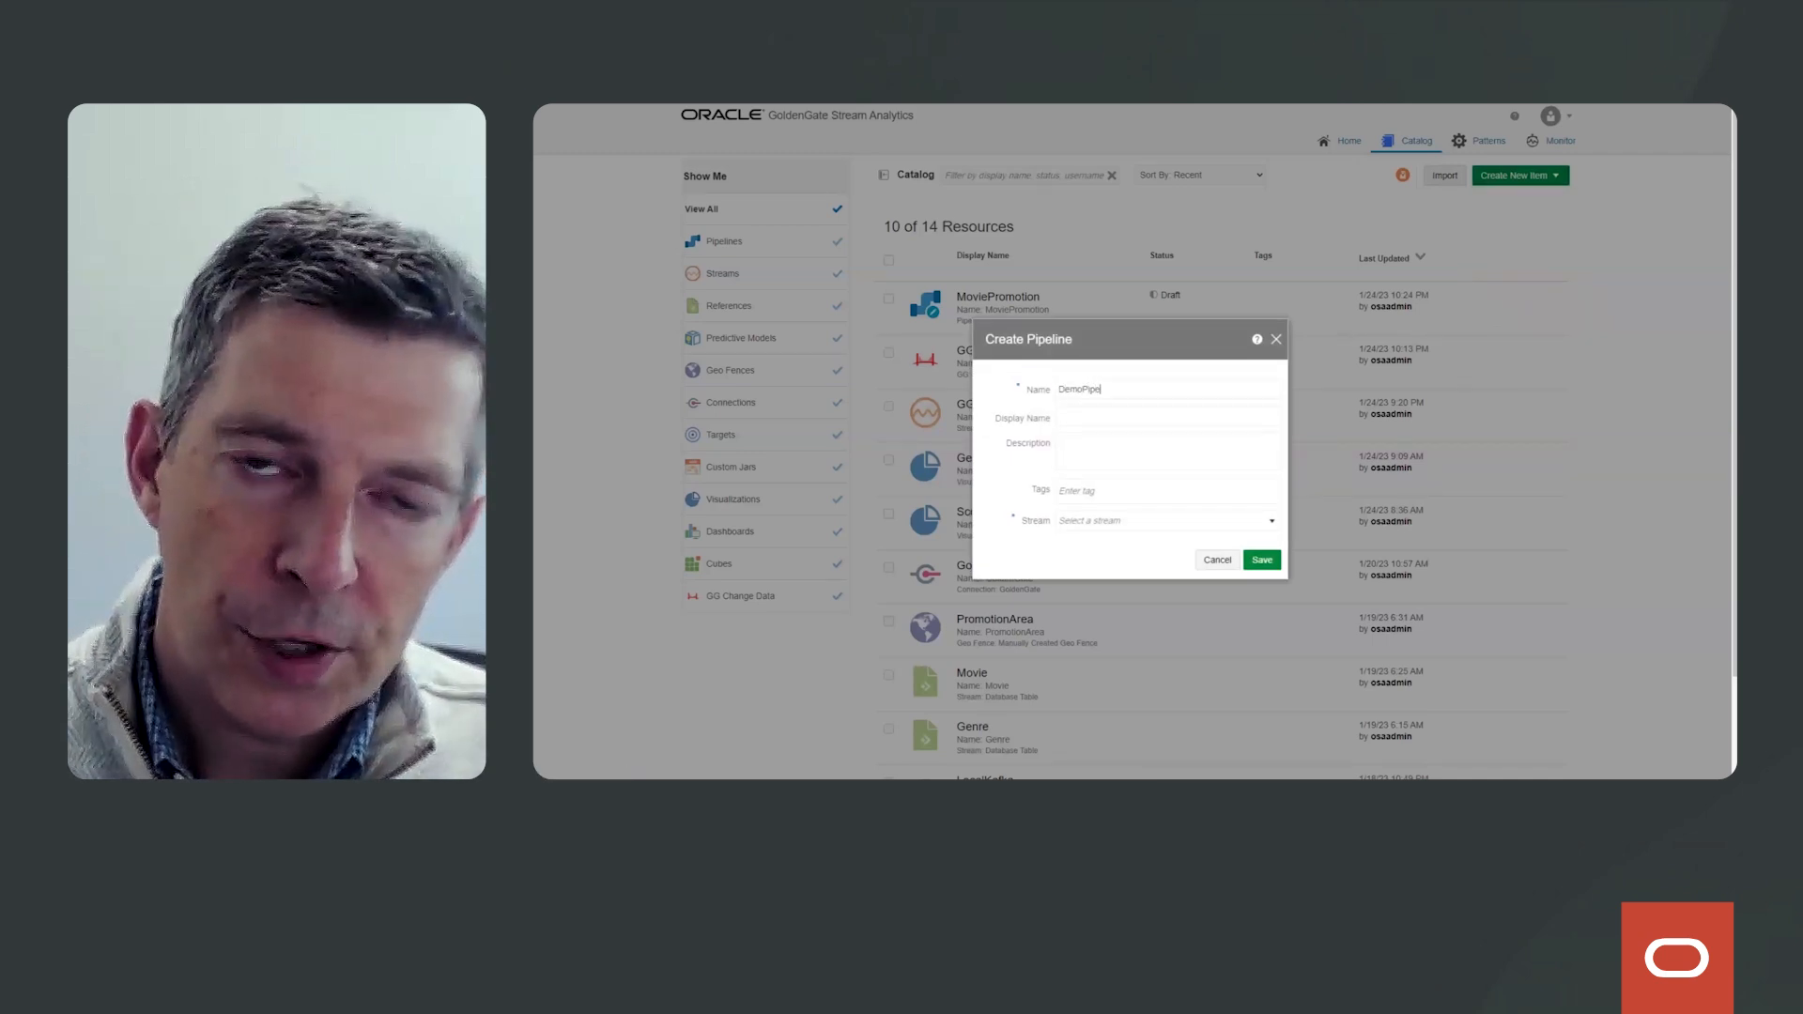
left_click(1272, 521)
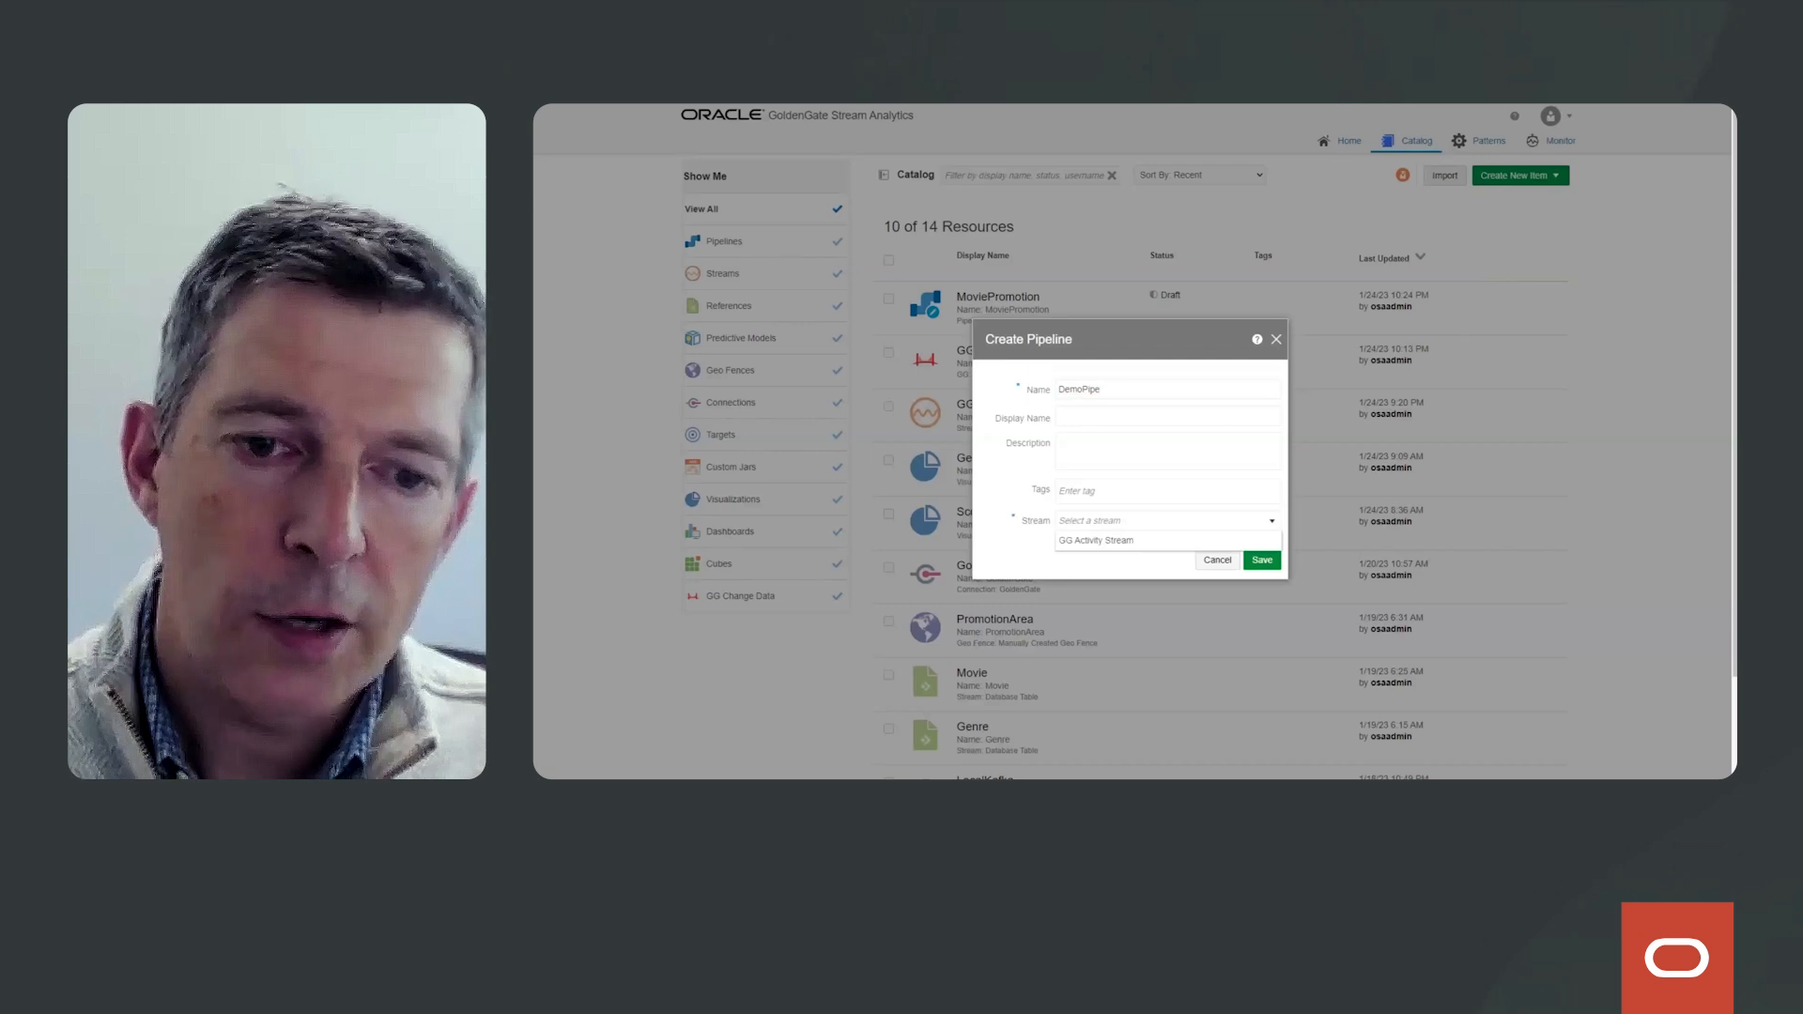
left_click(1096, 541)
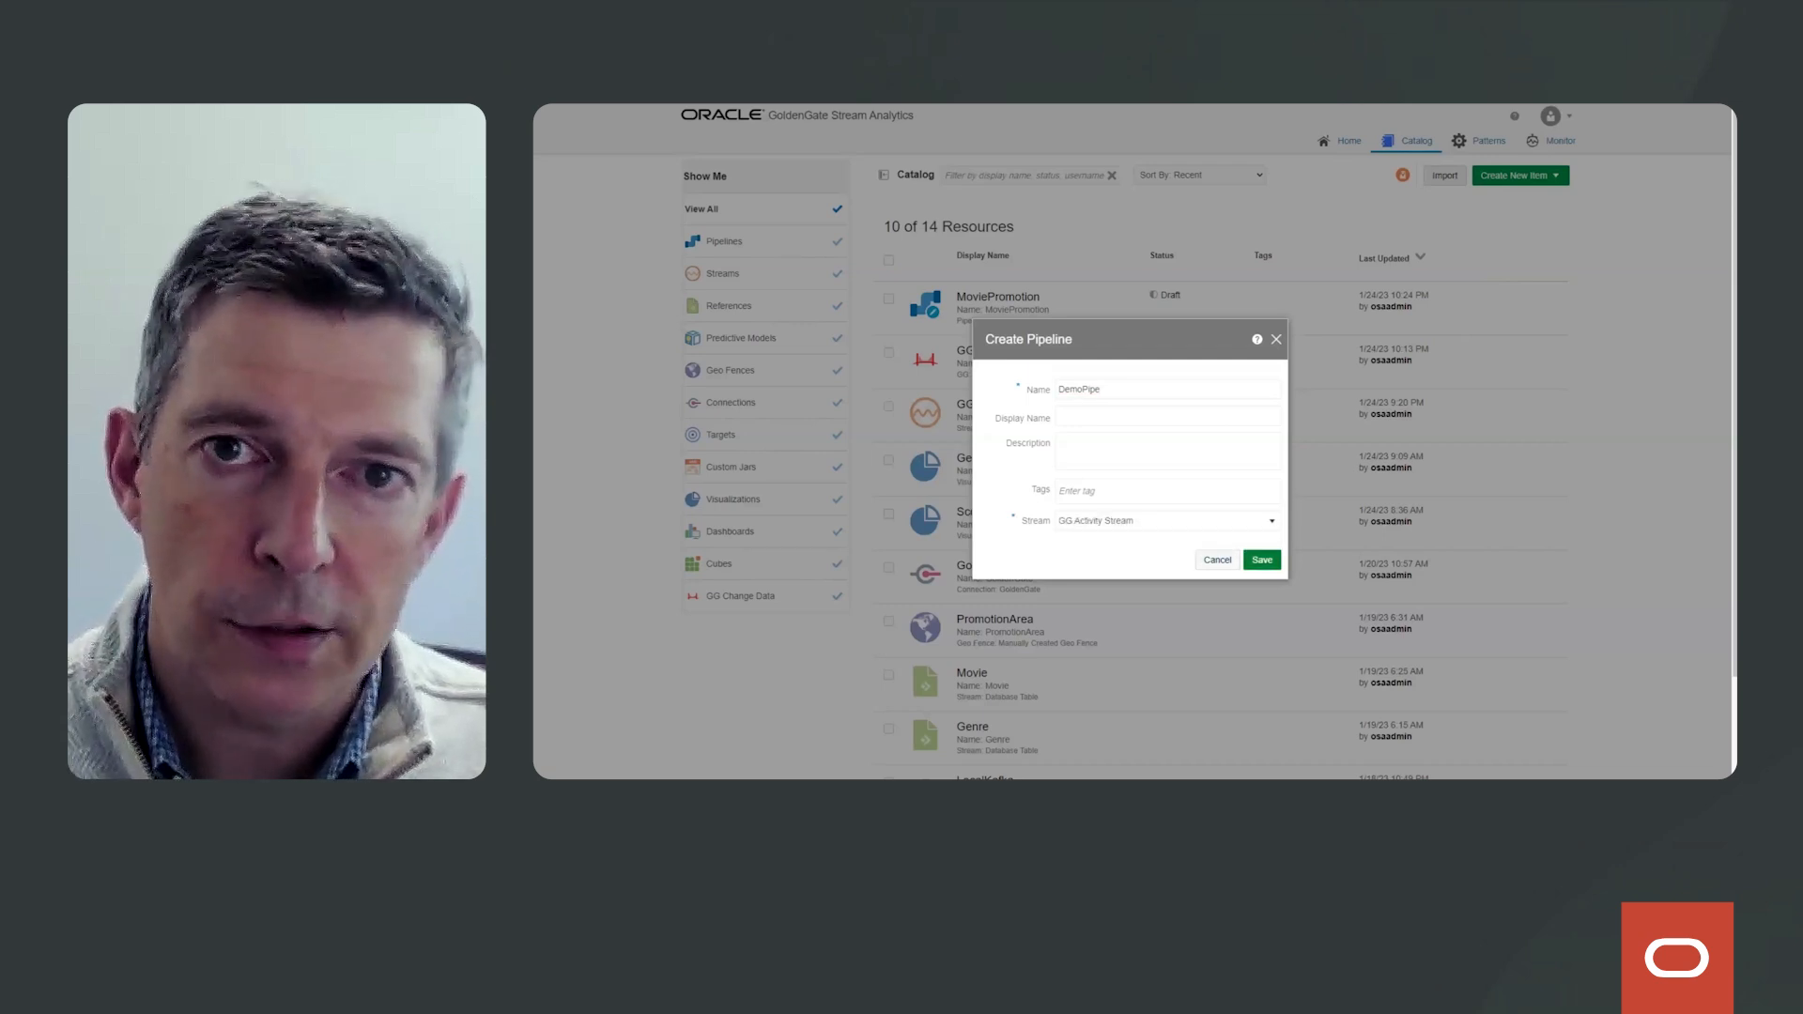
left_click(1262, 560)
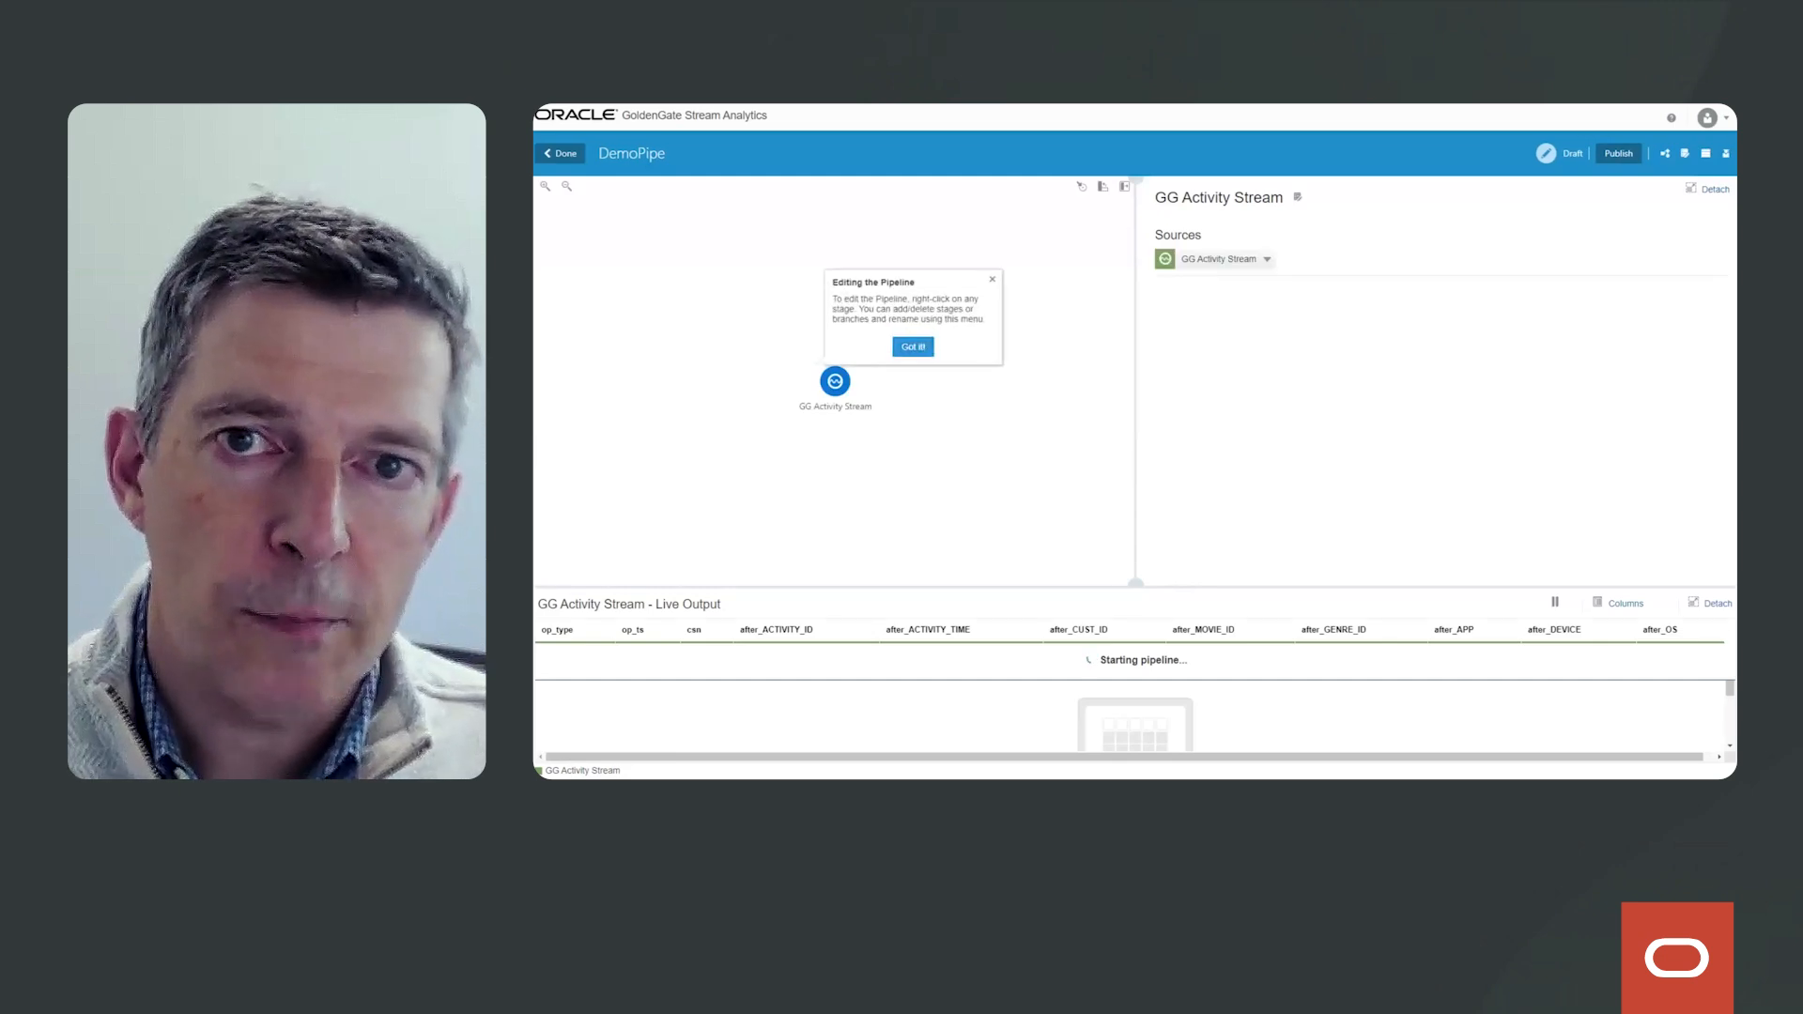
left_click(913, 347)
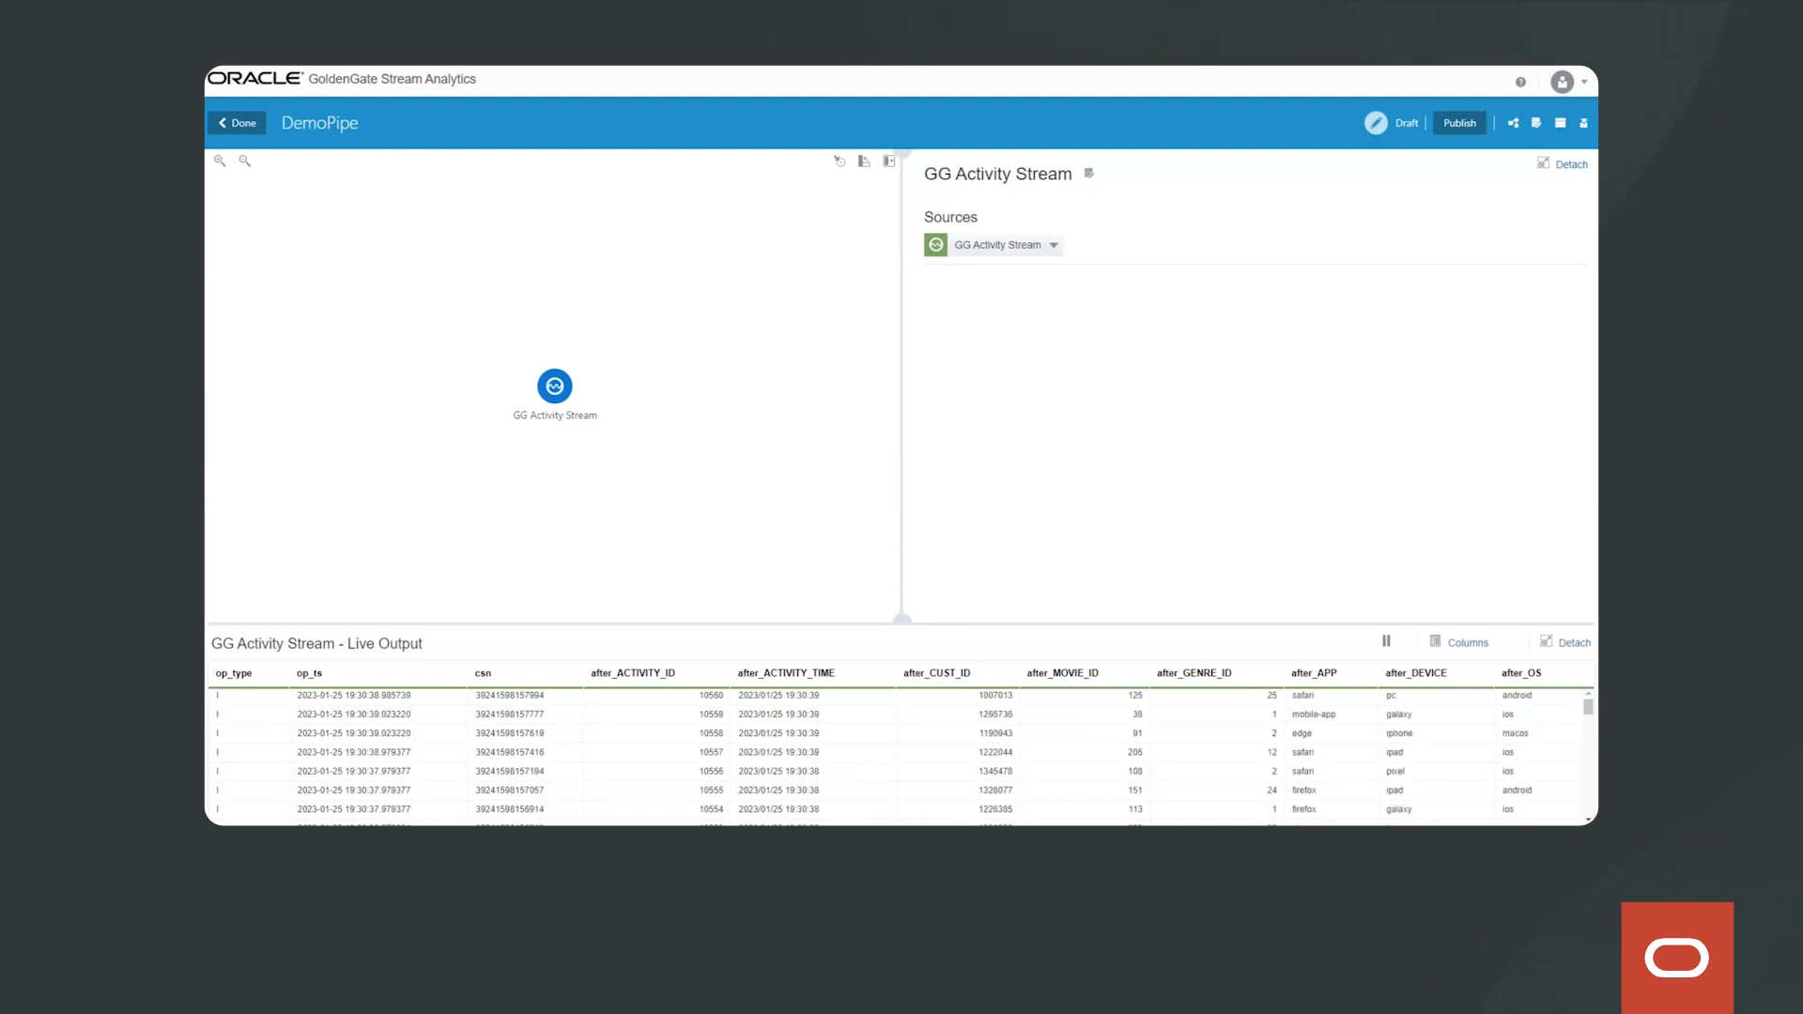
Step: Add a query stage named Join after the GG Activity Stream stage
right_click(559, 383)
mouse_move(614, 396)
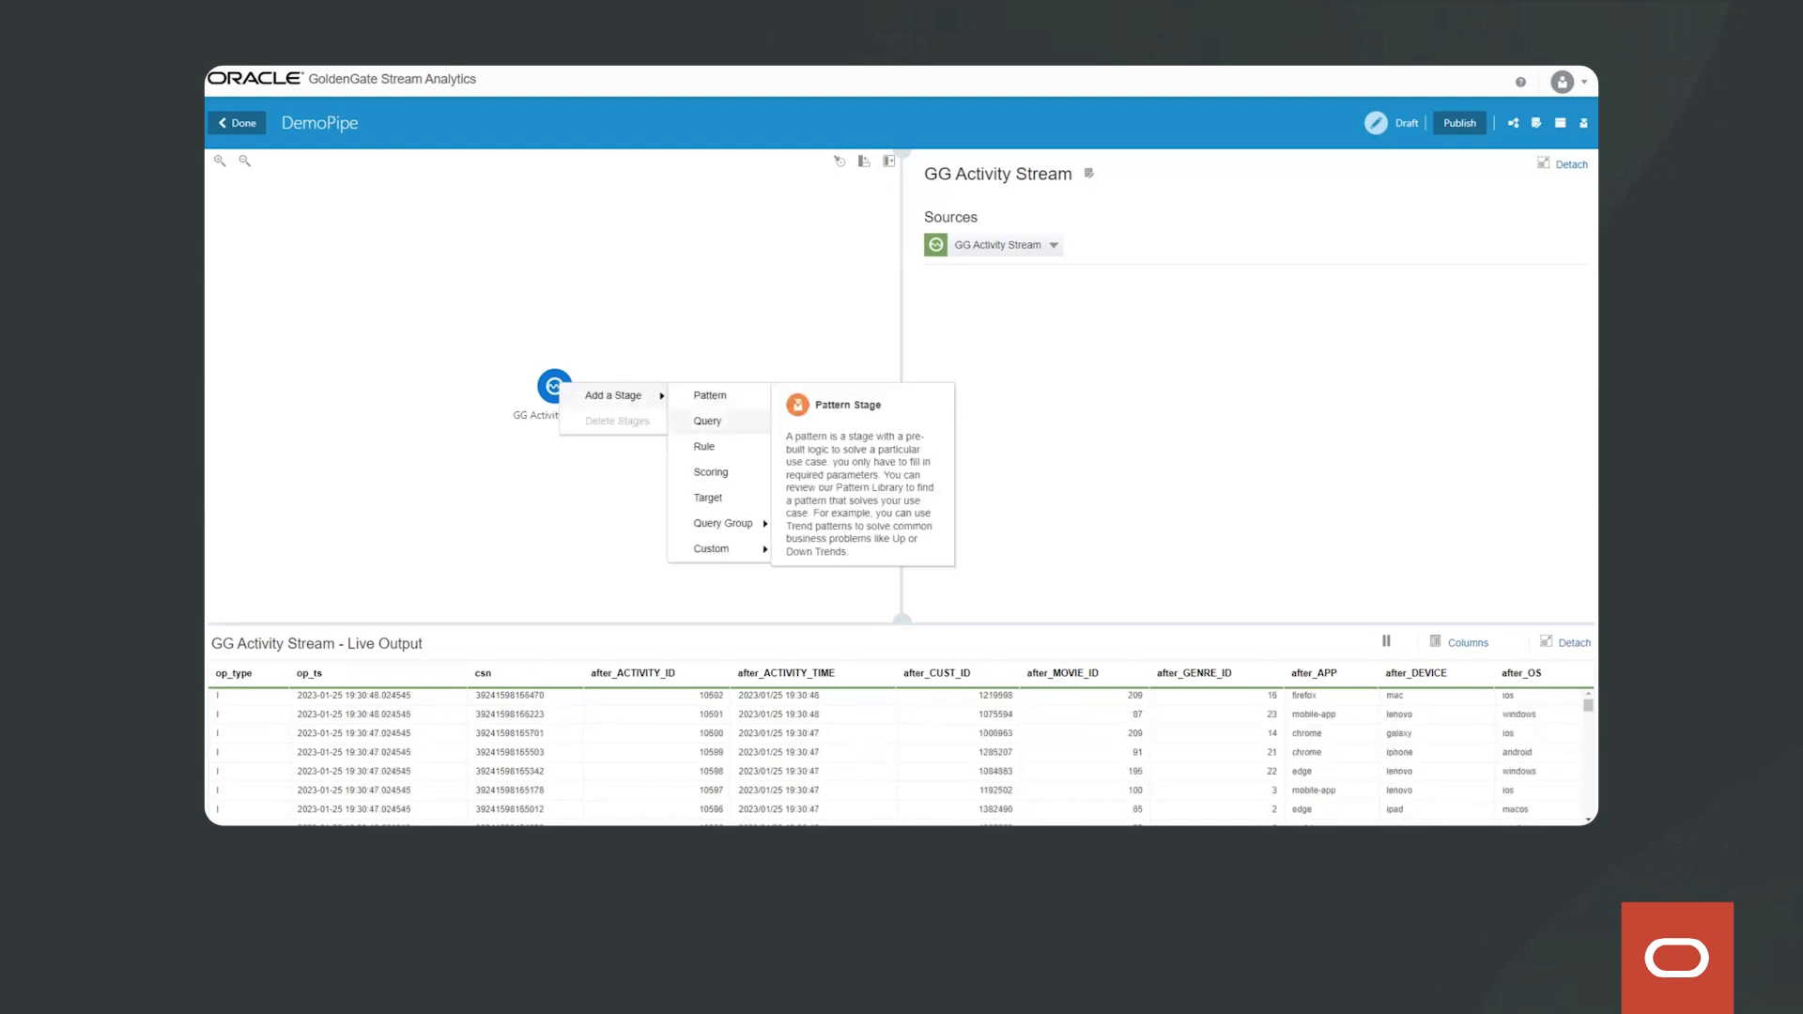
left_click(707, 421)
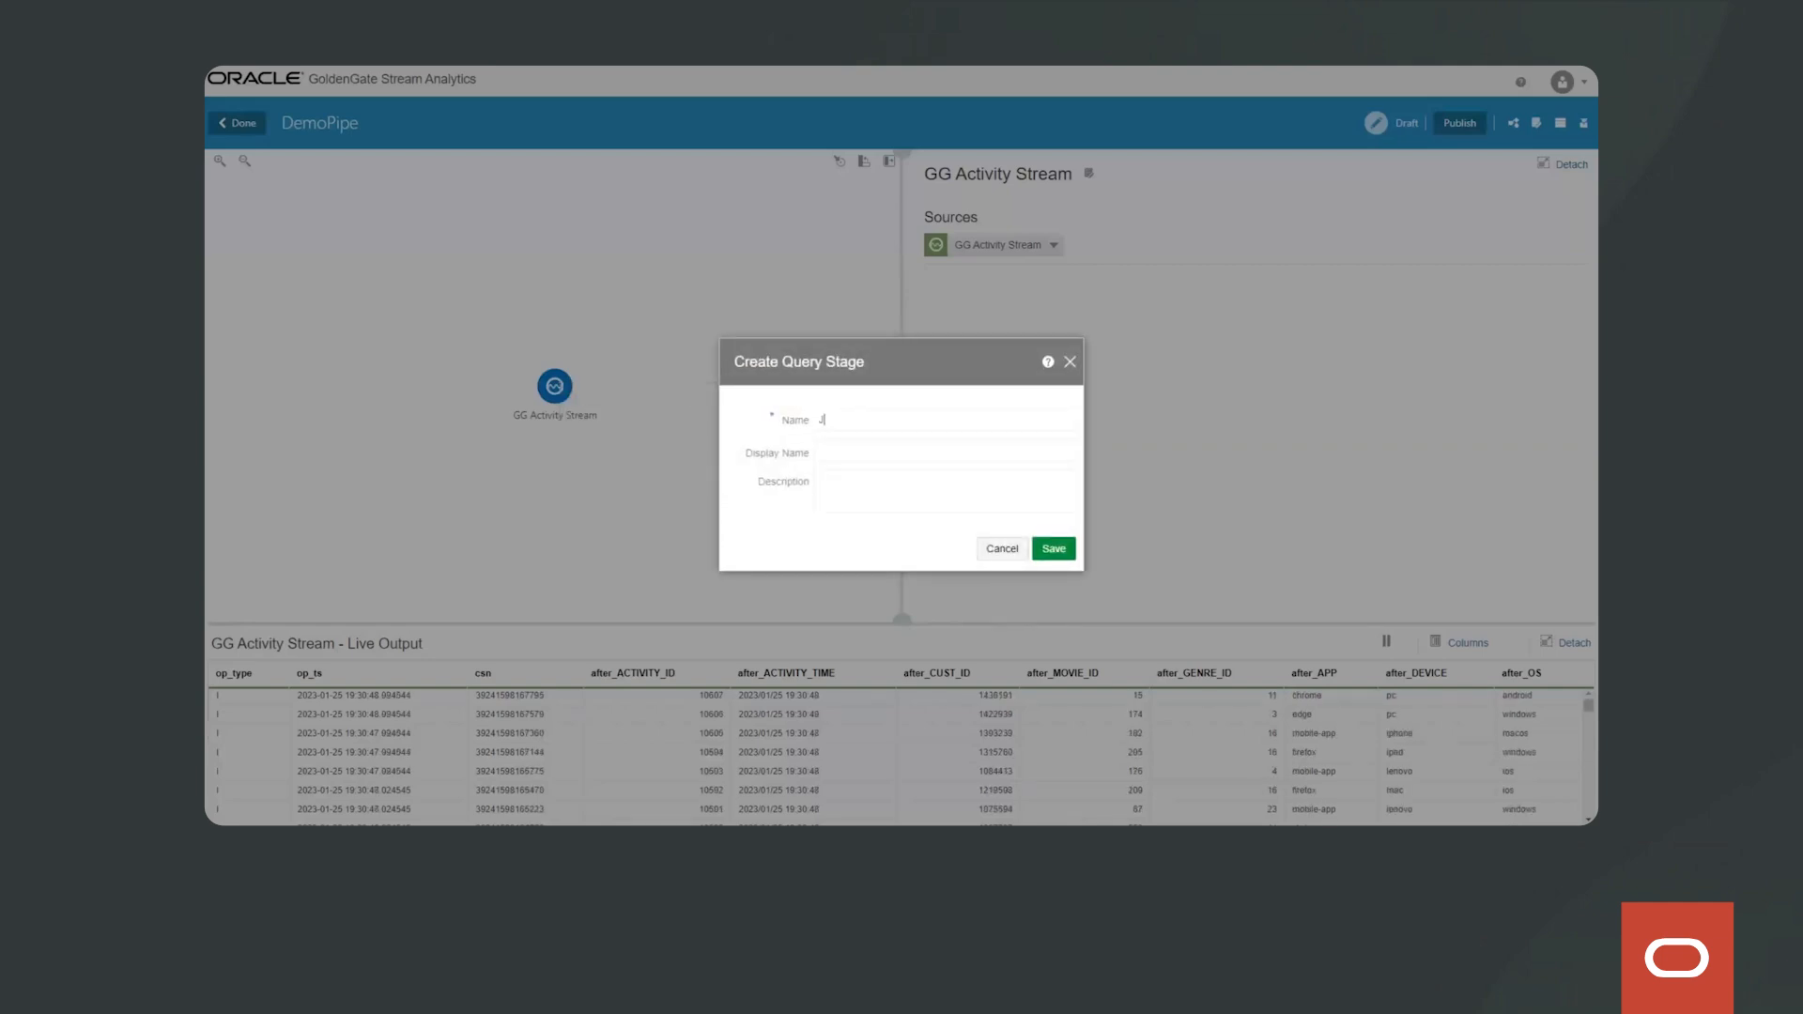
left_click(1054, 549)
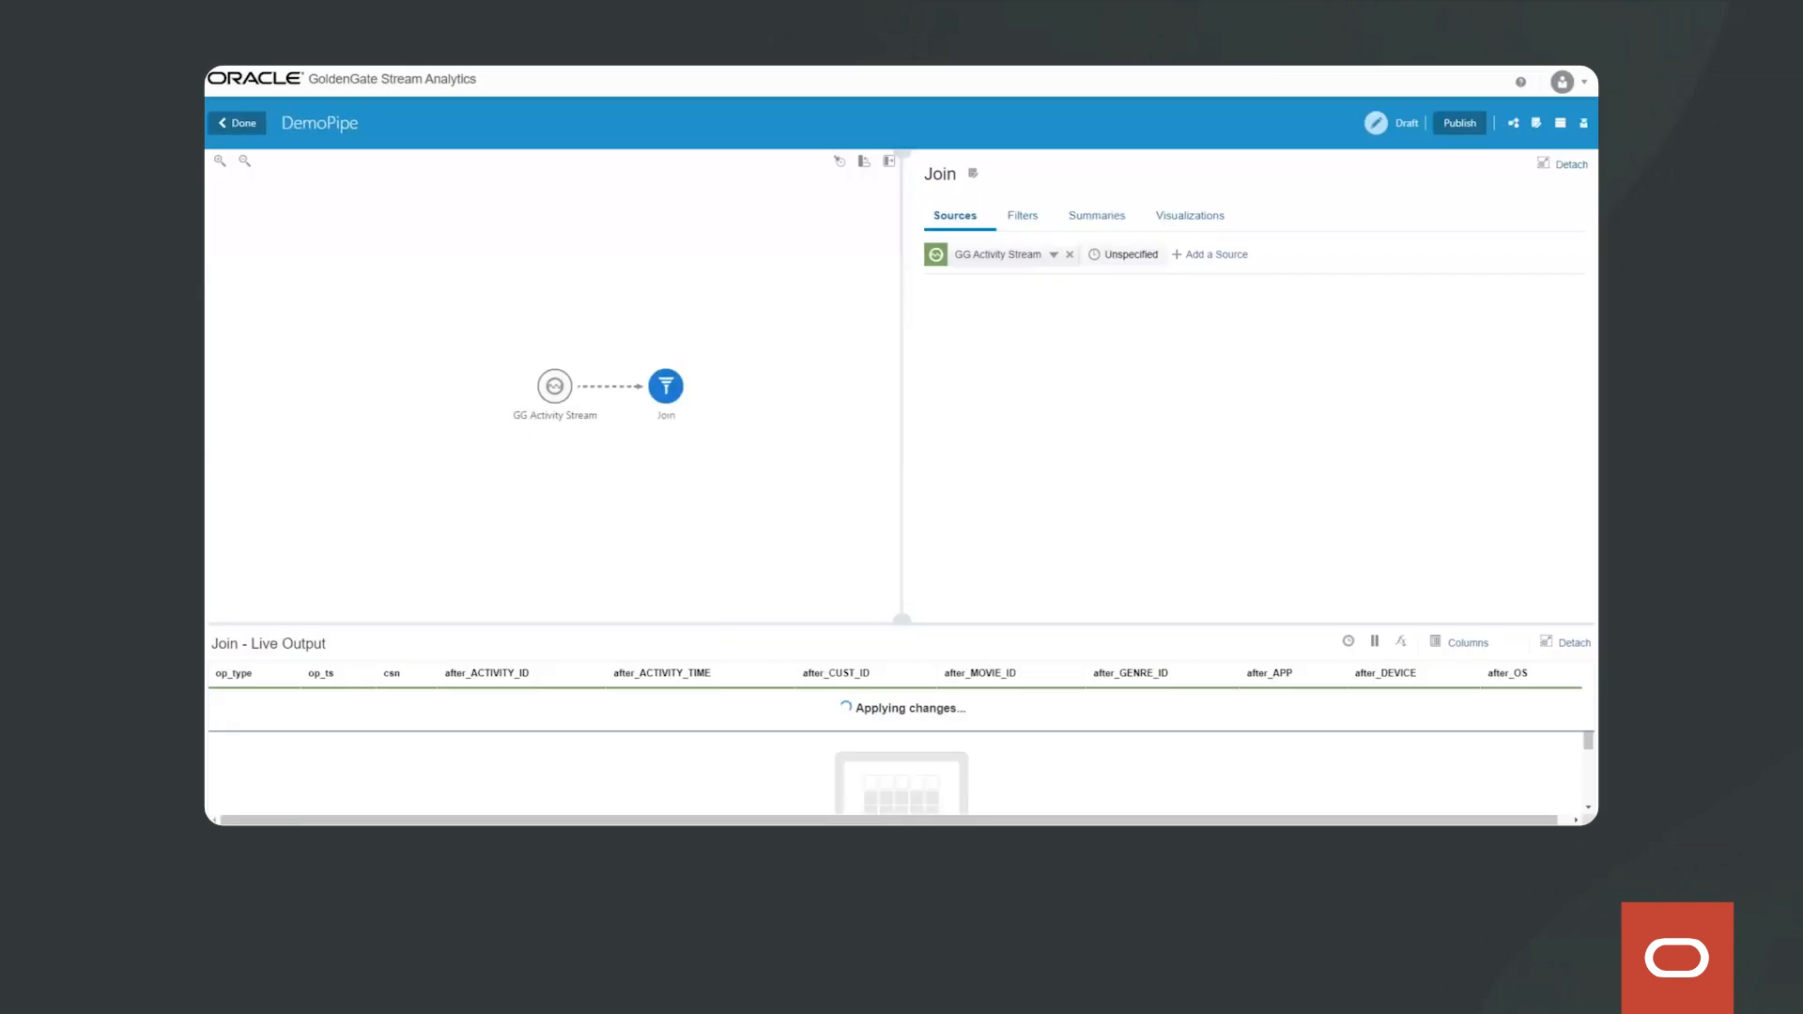
Step: Add Customer as a source of the Join stage and correlate it with the condition CUST_ID equals after_CUST_ID
left_click(1216, 255)
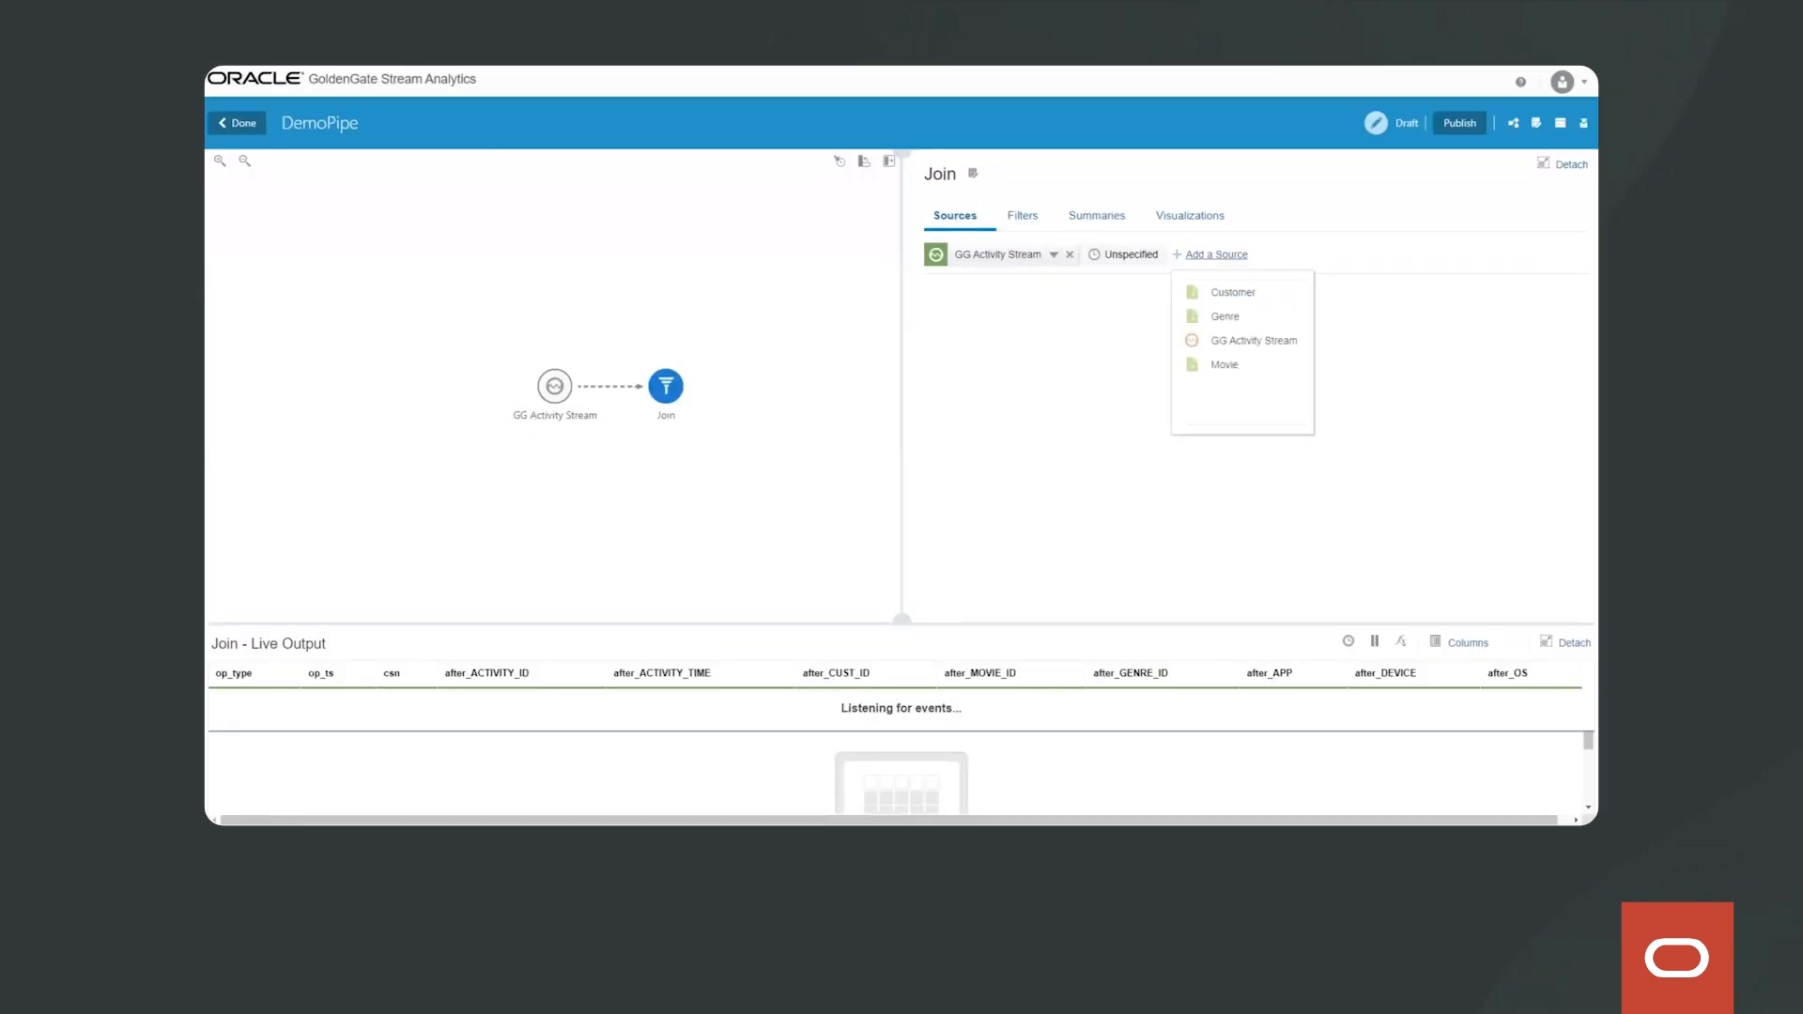
left_click(1233, 292)
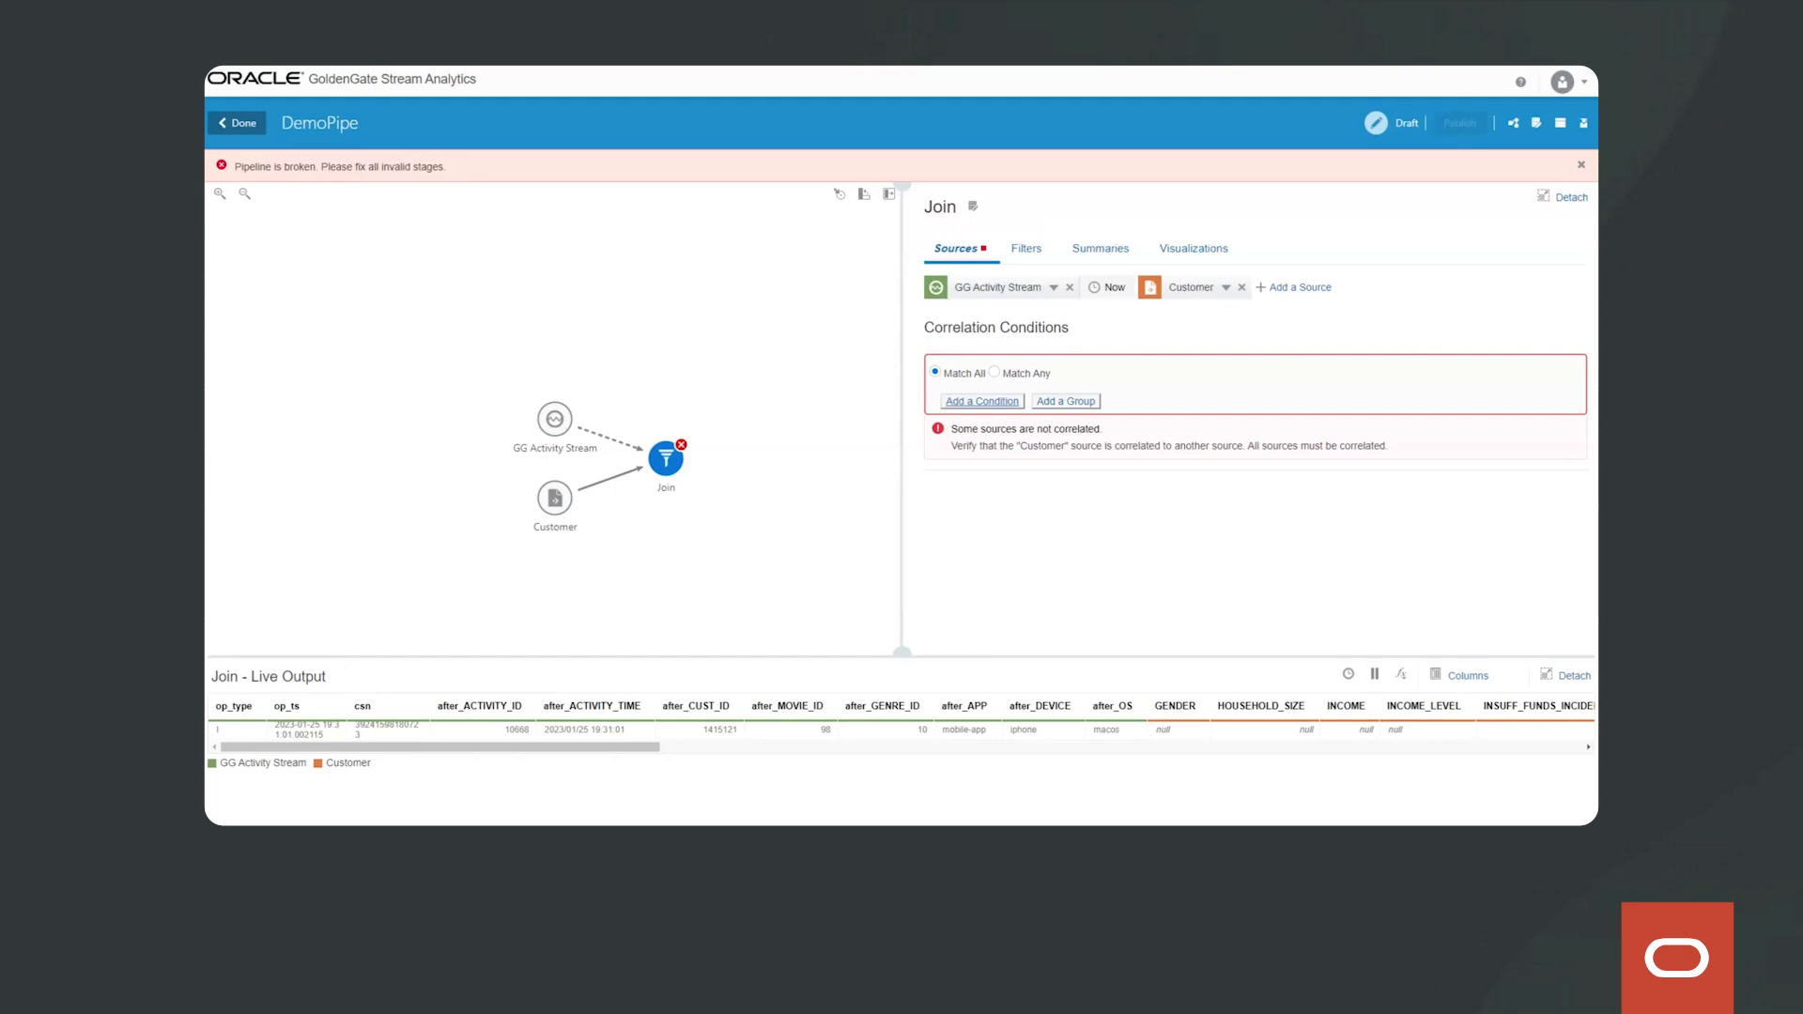
left_click(983, 402)
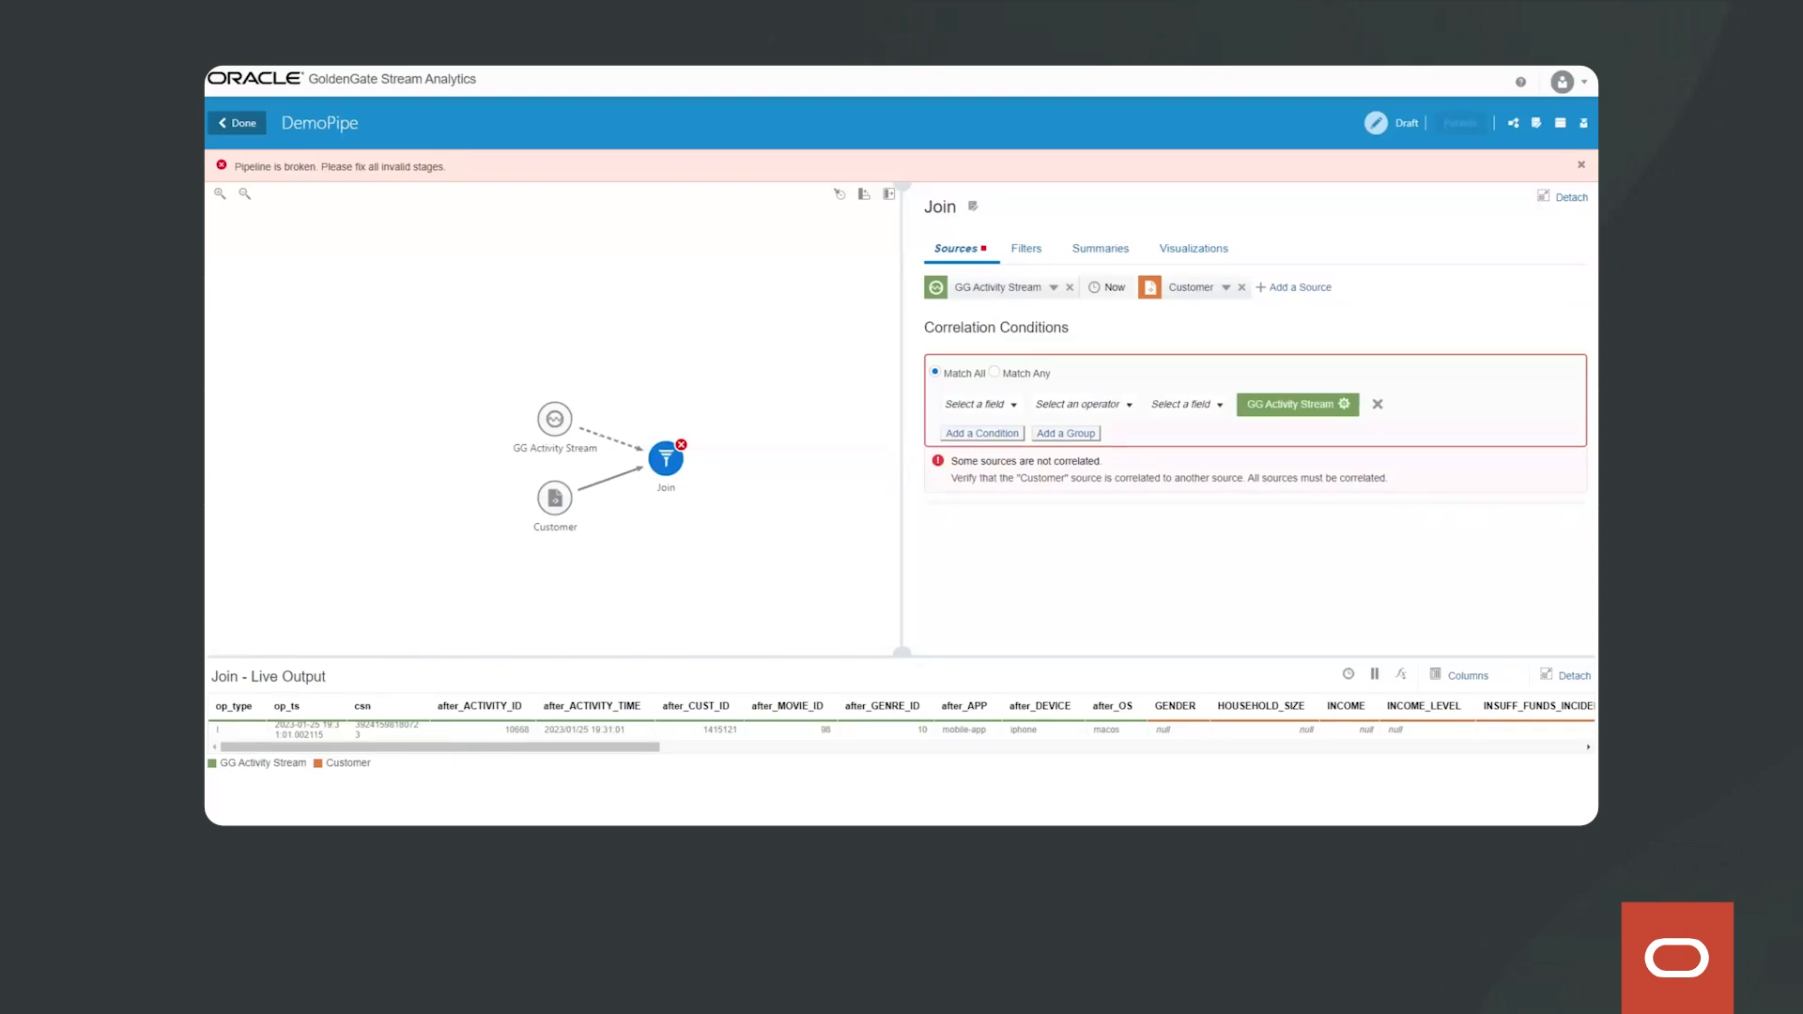
left_click(981, 405)
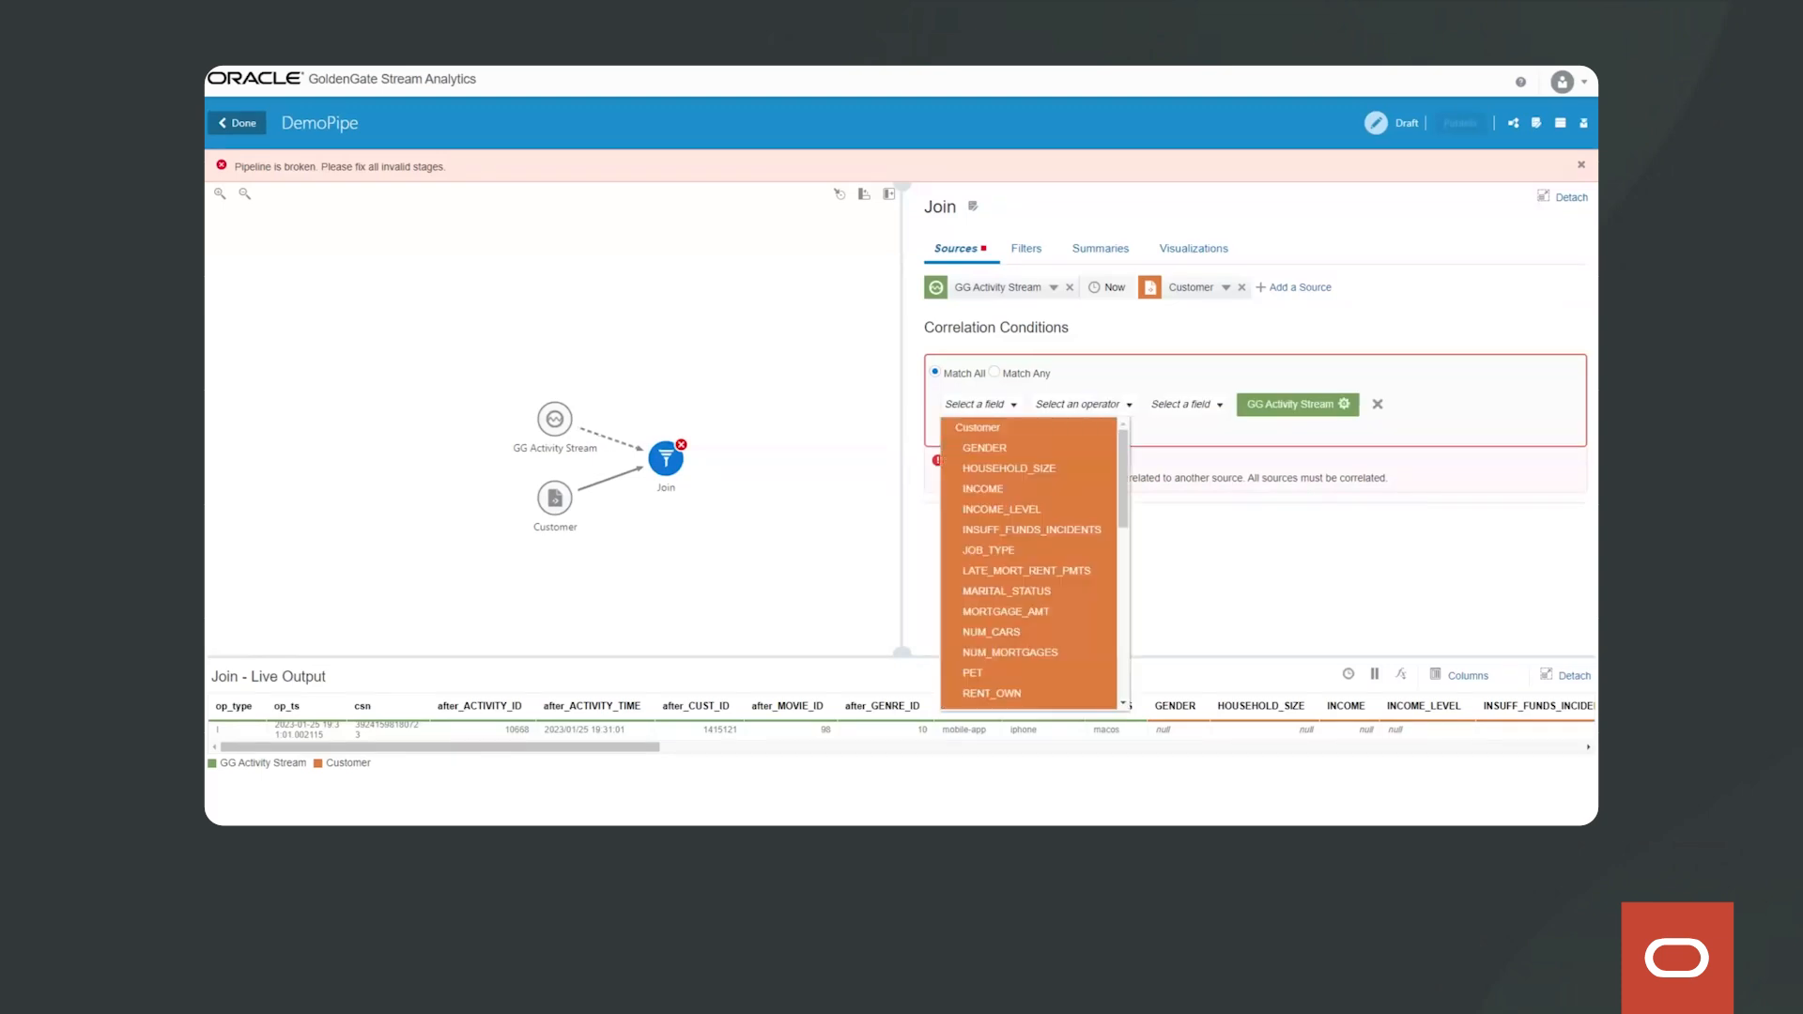
scroll(1029, 564, "down", 3)
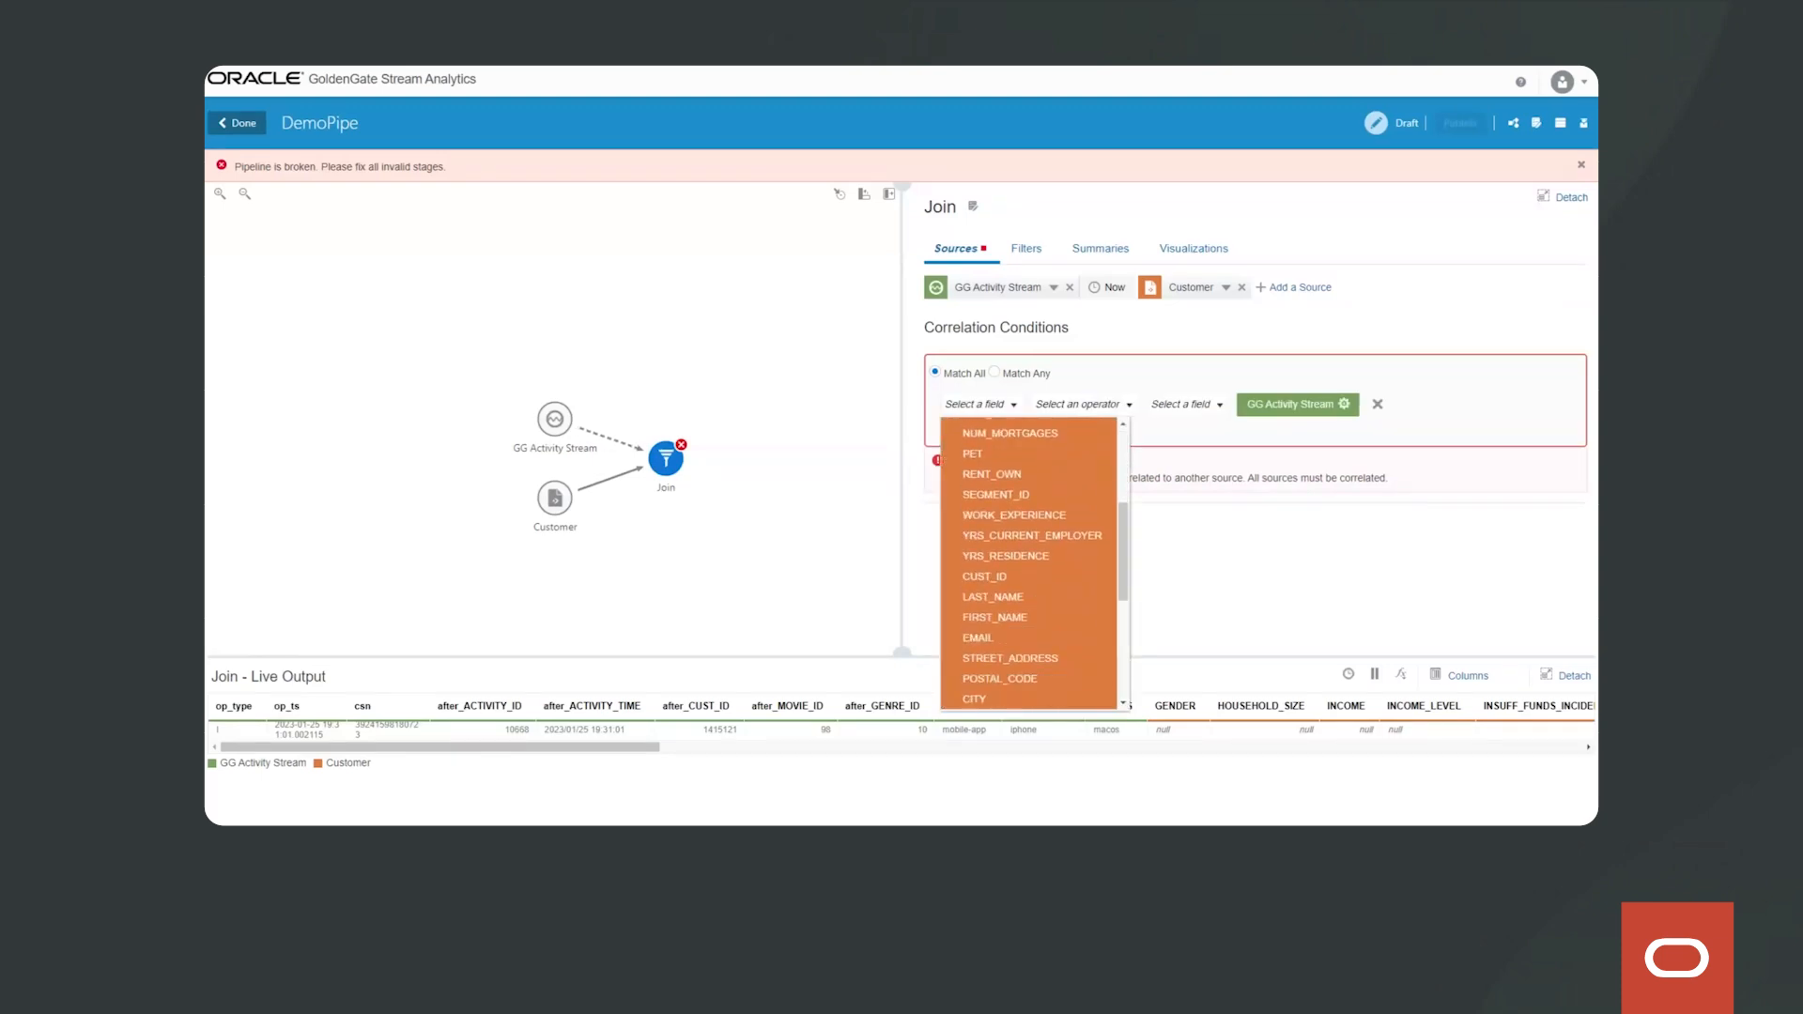
left_click(984, 576)
left_click(1084, 404)
left_click(1052, 428)
left_click(1148, 405)
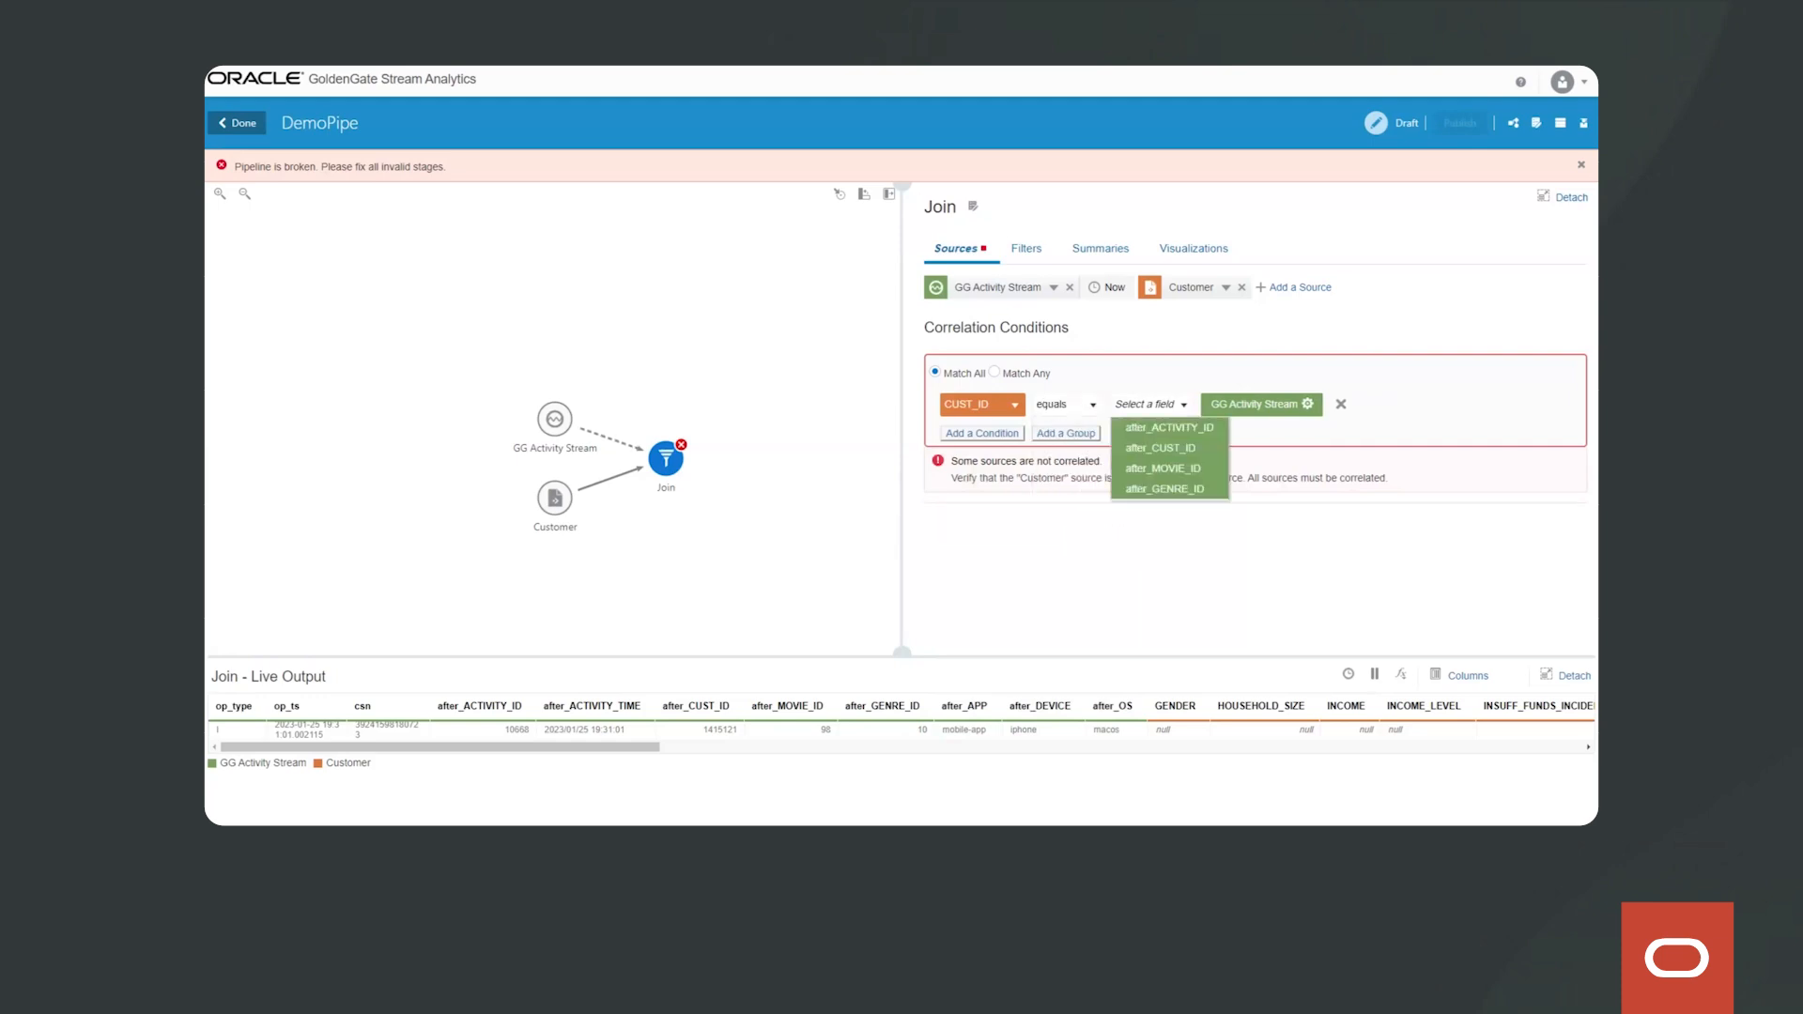
left_click(1161, 448)
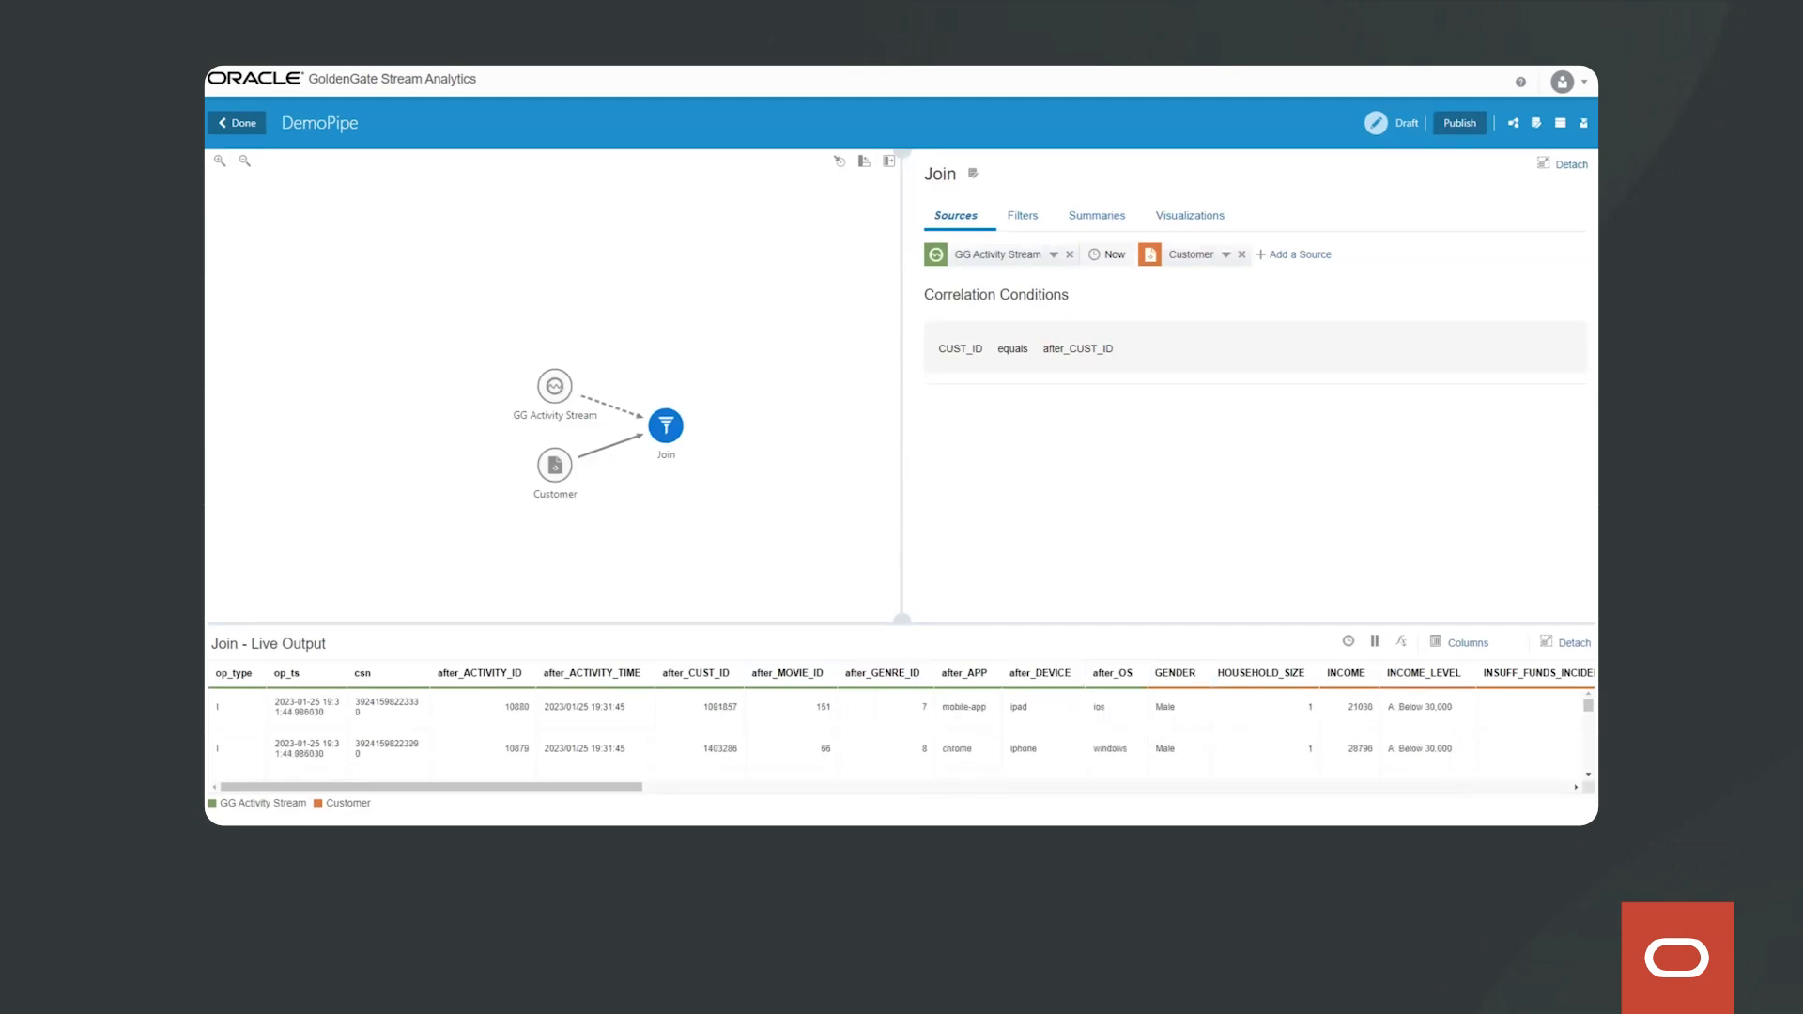
Step: Browse the pattern categories offered for a stage after Join, from Trend and Spatial through Outlier, without adding a pattern
mouse_move(711, 436)
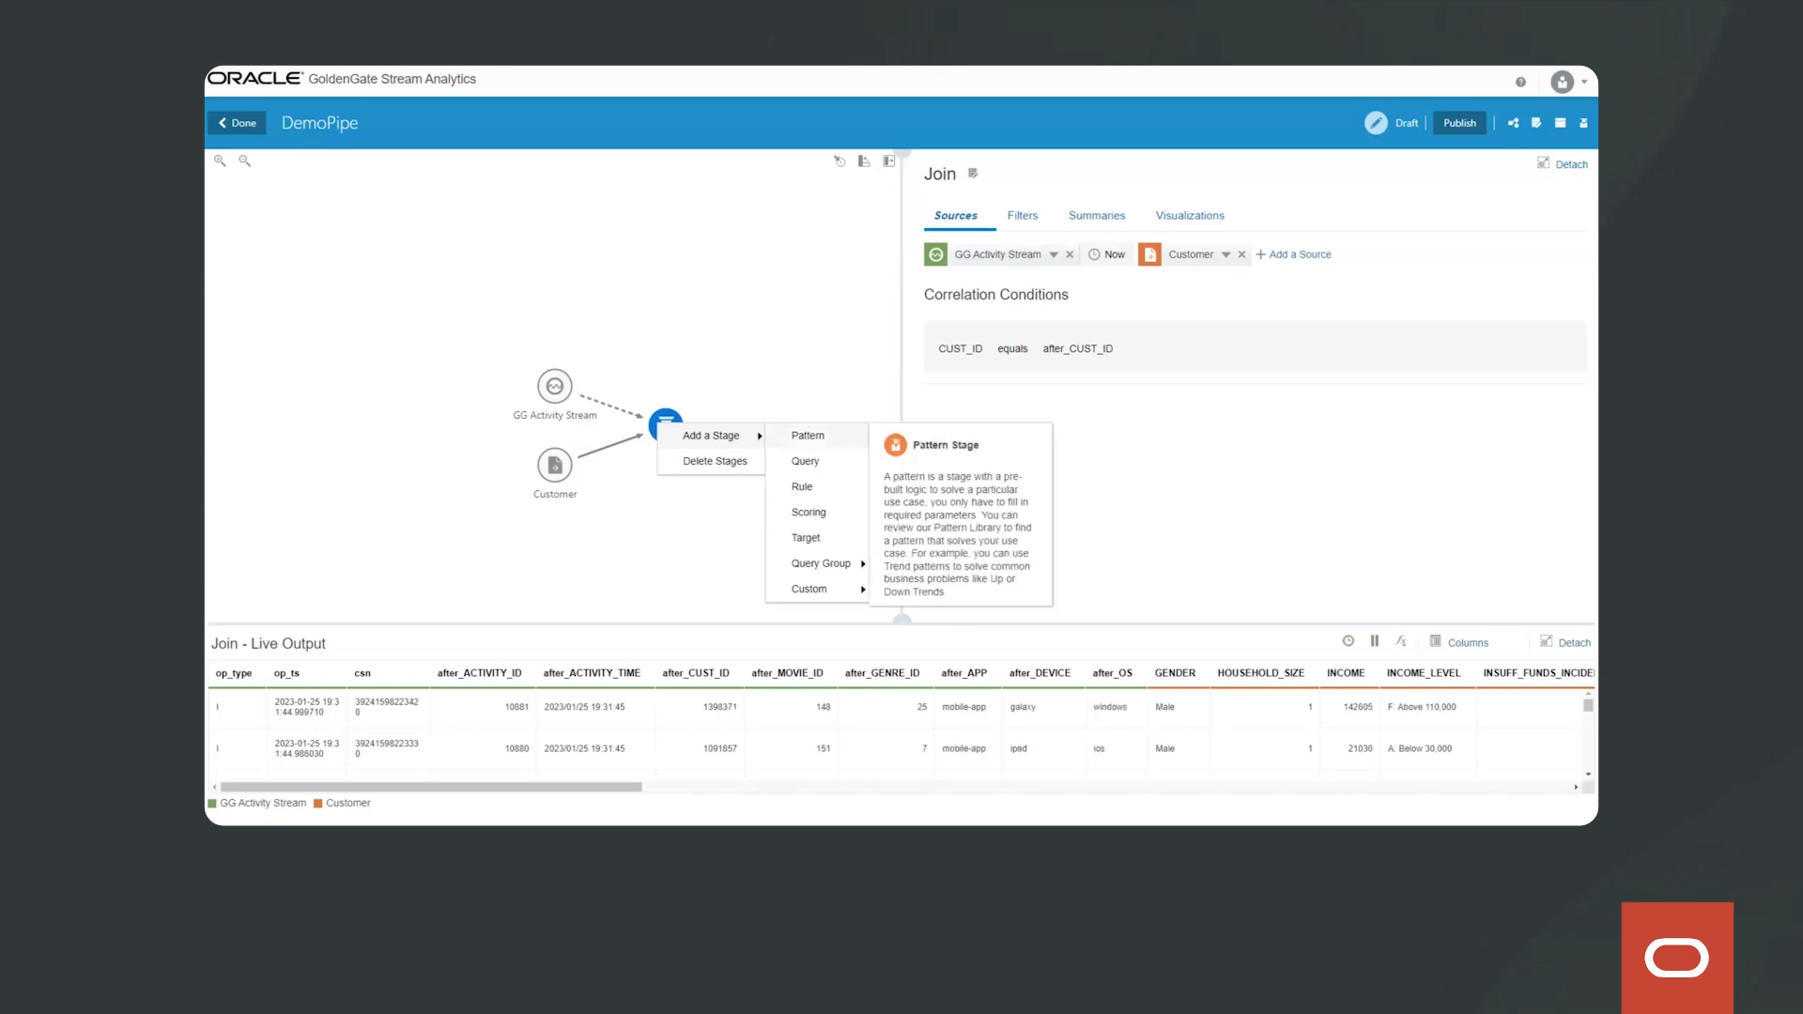
left_click(808, 436)
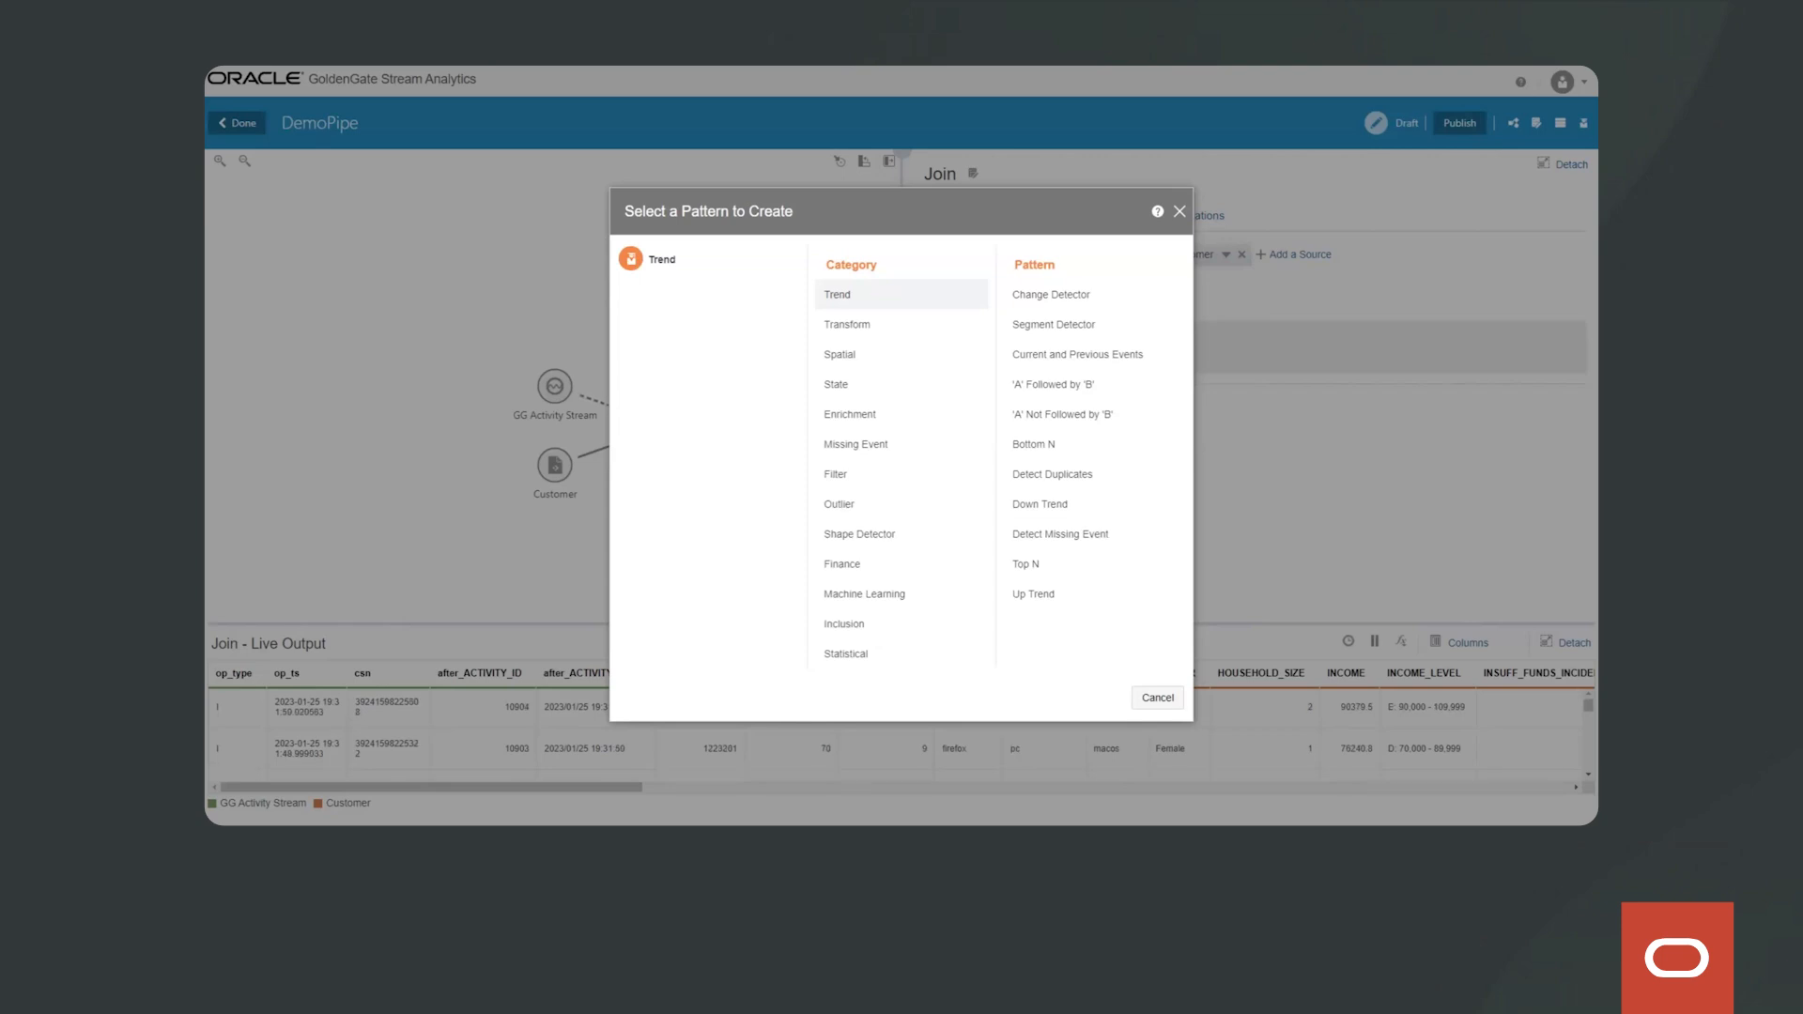
left_click(1088, 328)
left_click(840, 355)
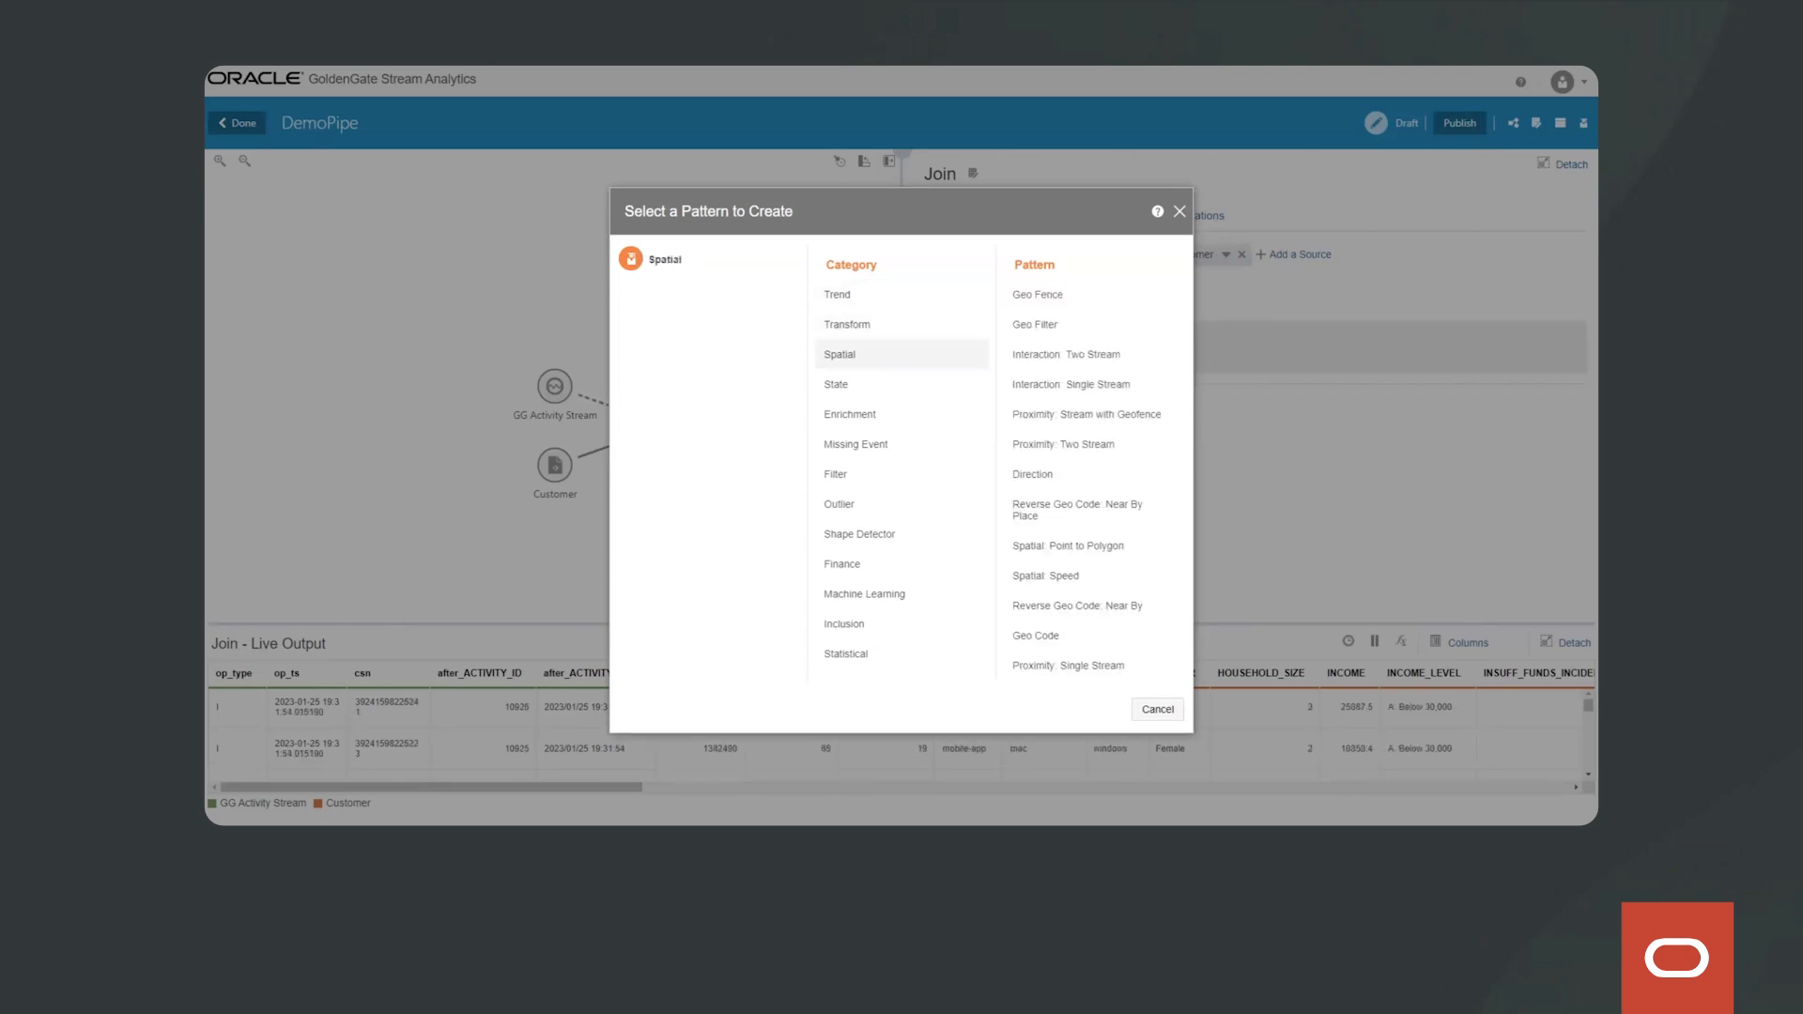
left_click(836, 385)
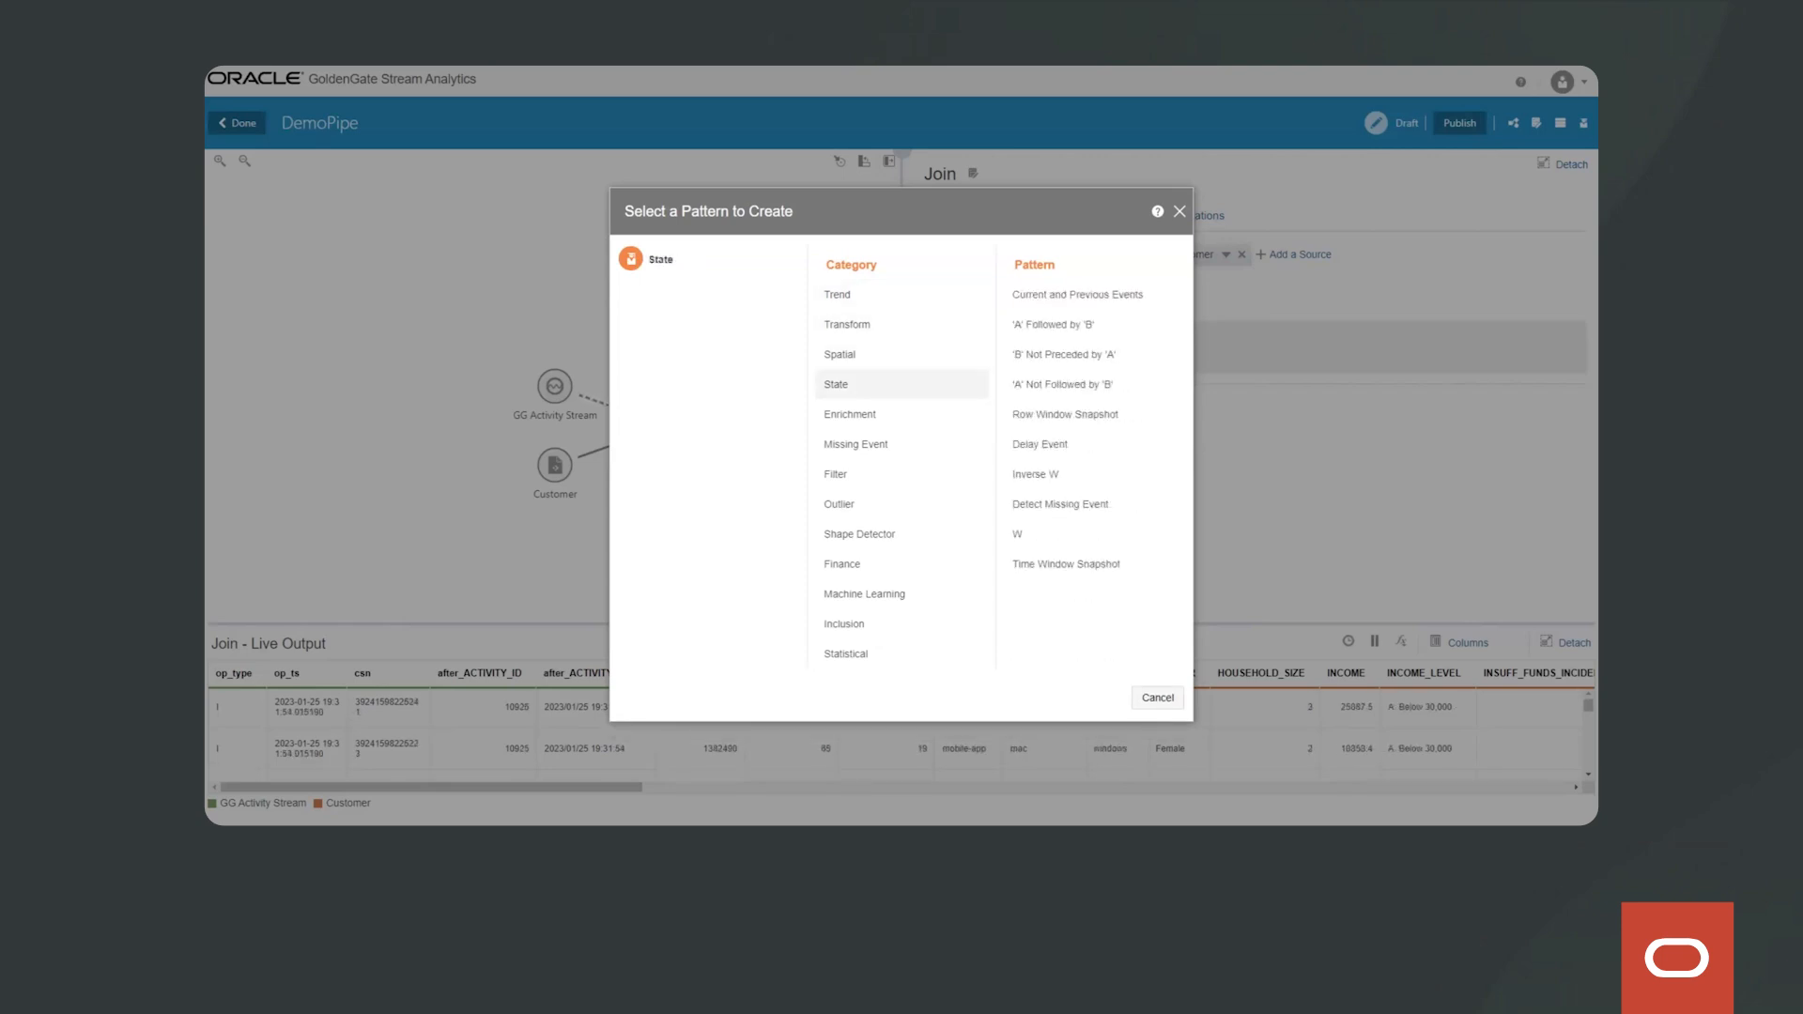
left_click(850, 414)
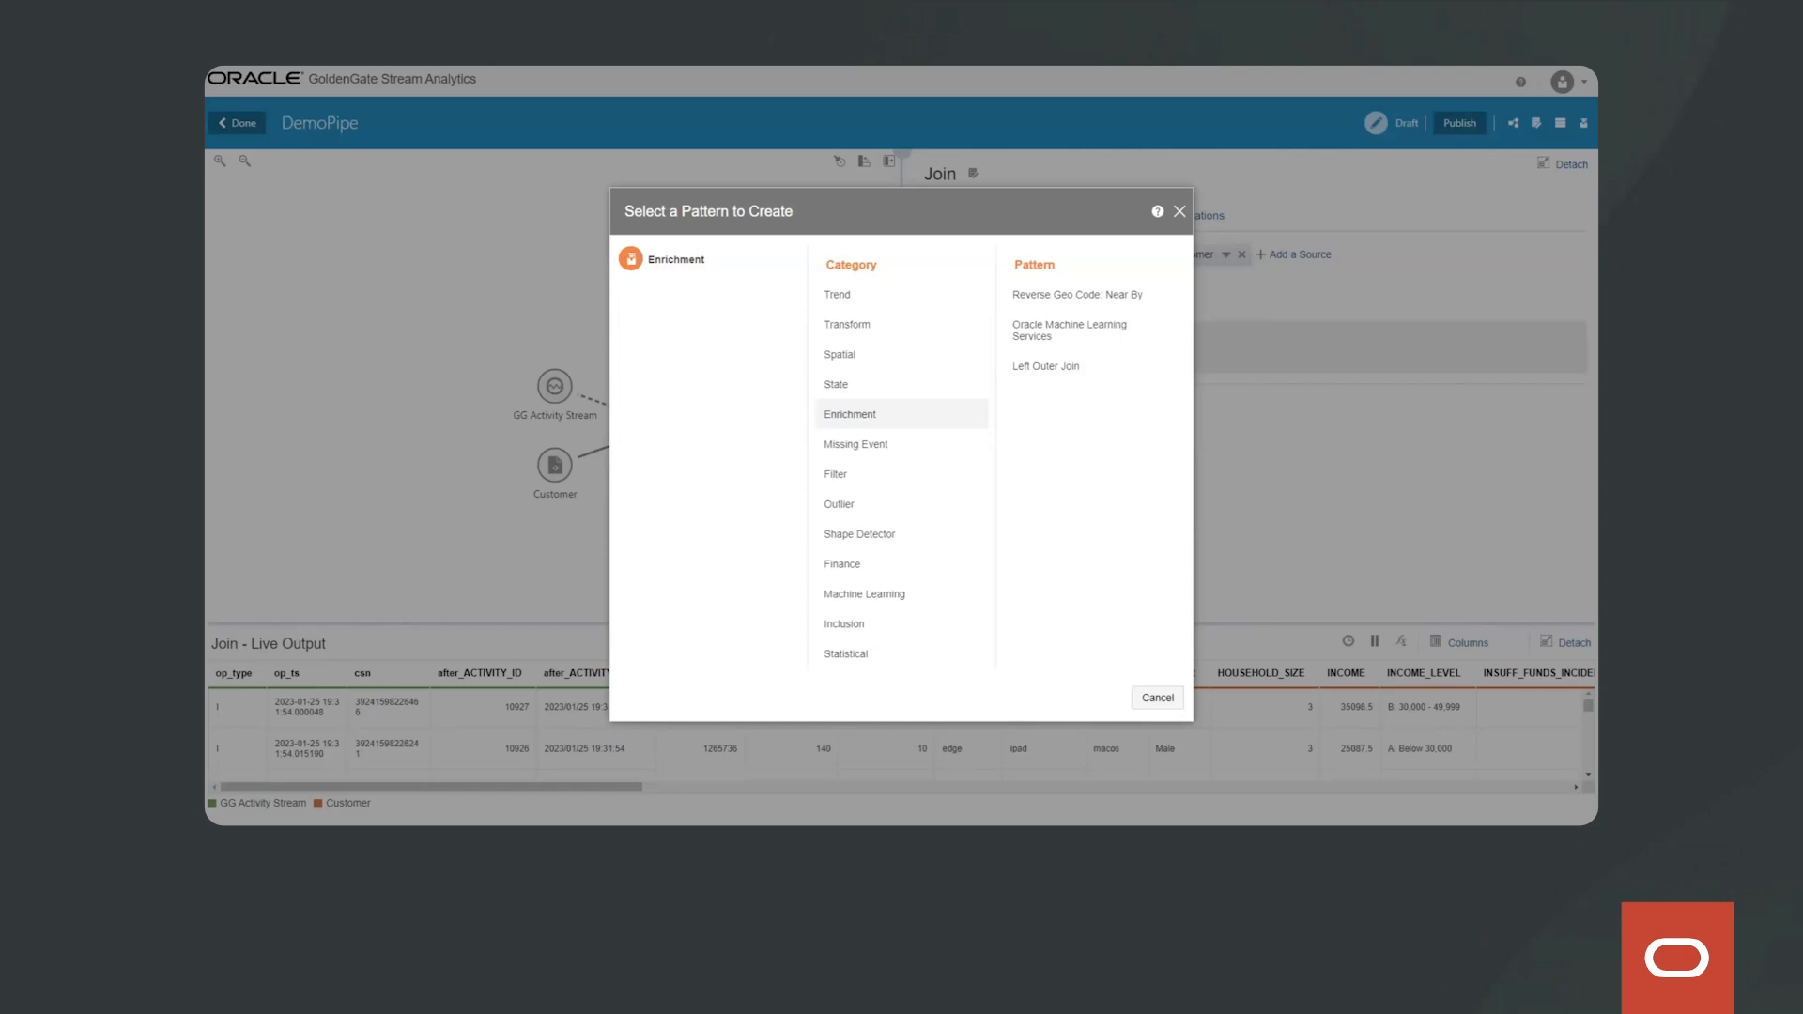
left_click(855, 444)
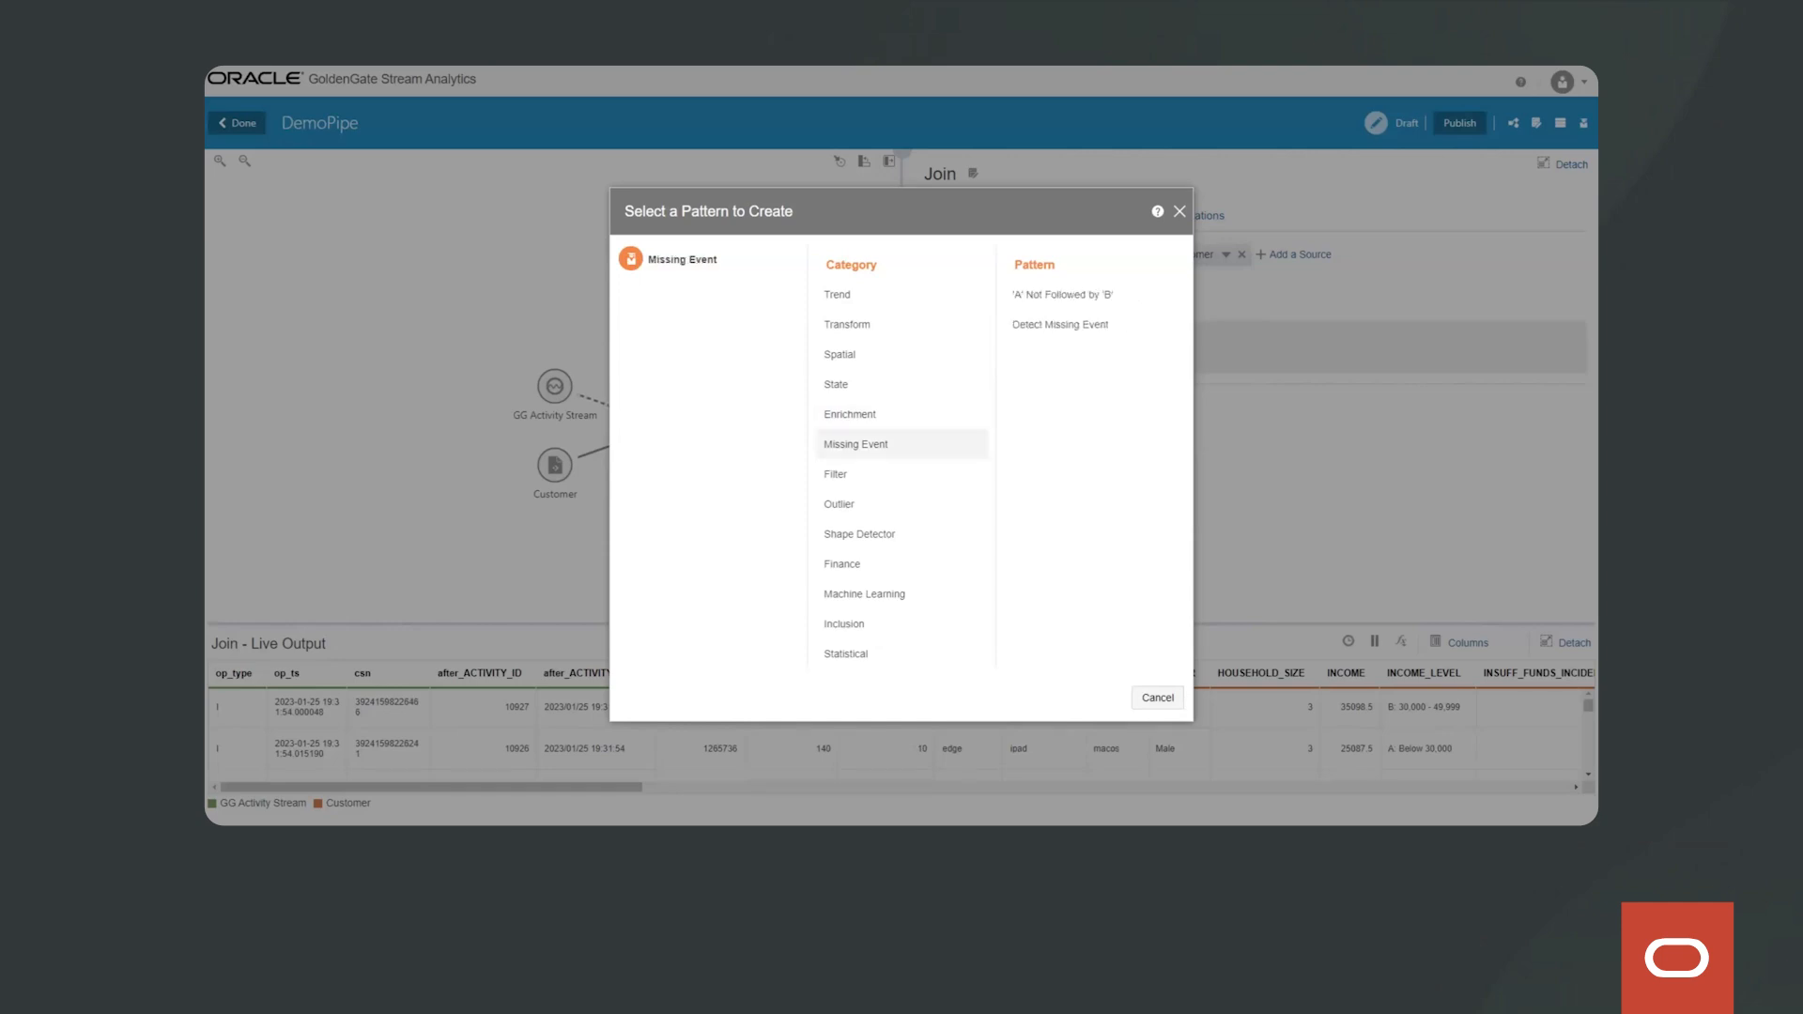
mouse_move(839, 504)
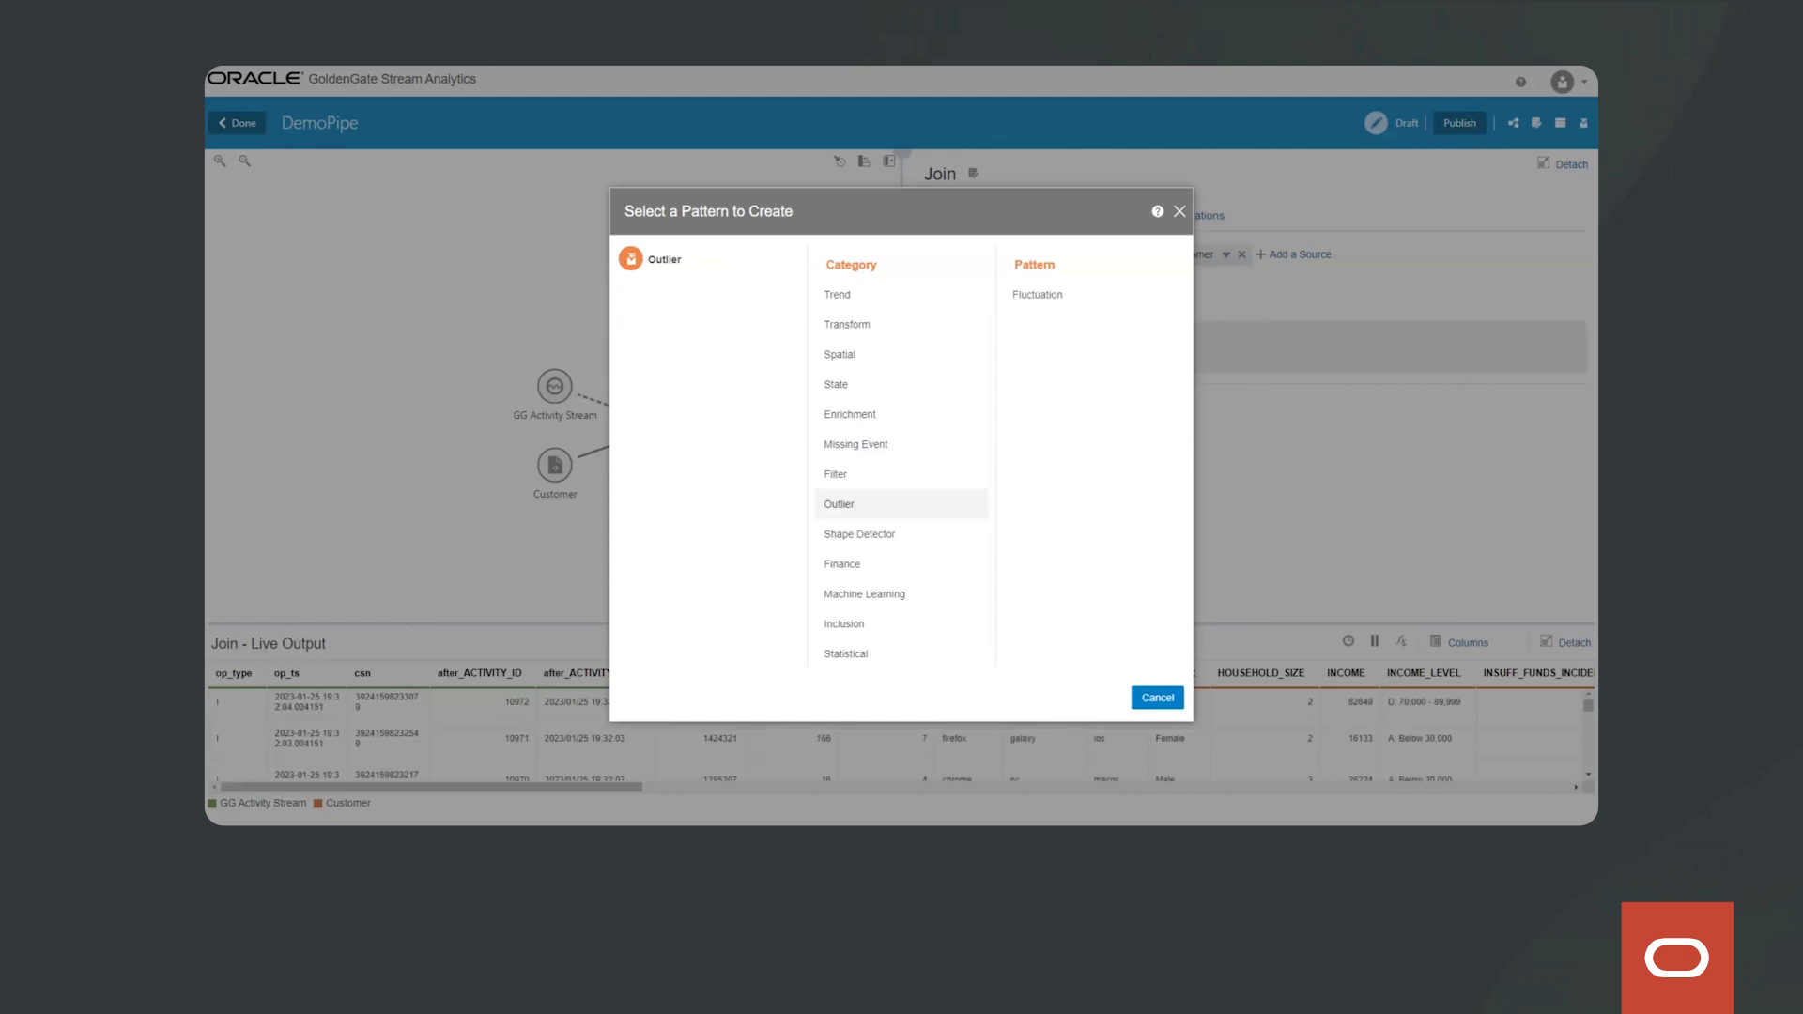
left_click(1157, 698)
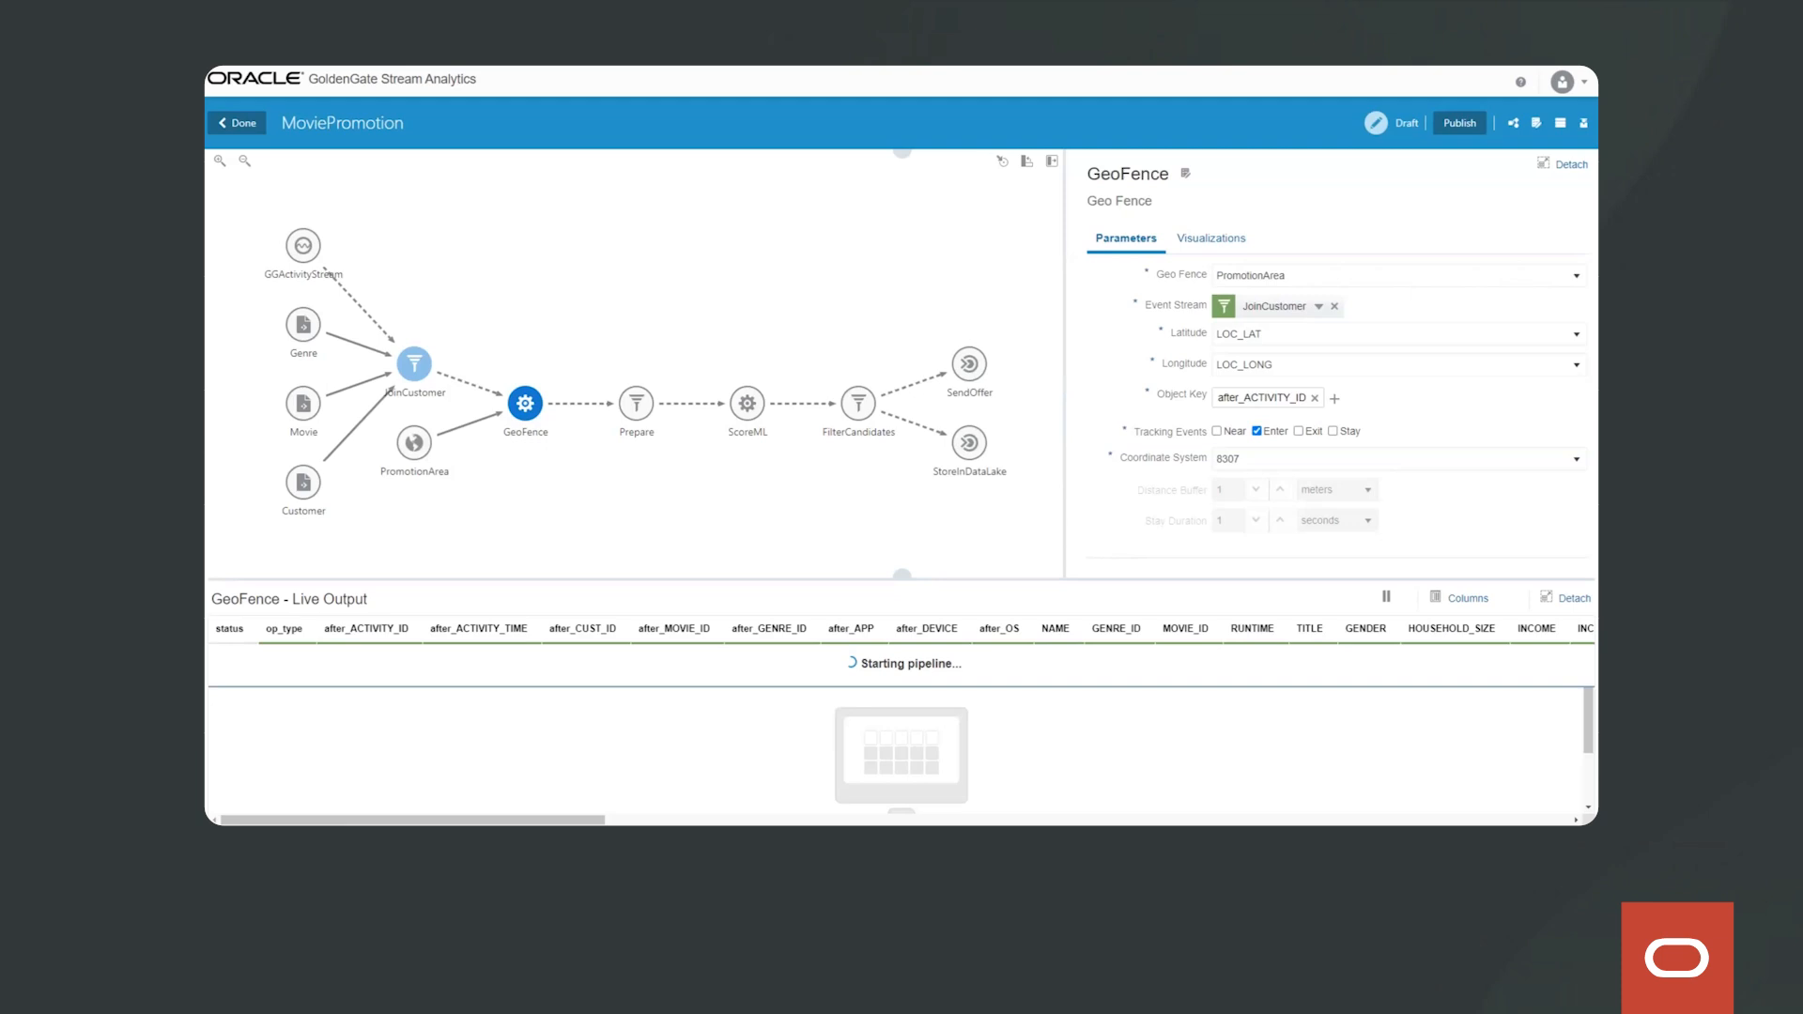
Step: Select MoviePromotion's JoinCustomer stage and finish drawing a geofence polygon around Virginia in the PromotionArea editor
left_click(414, 364)
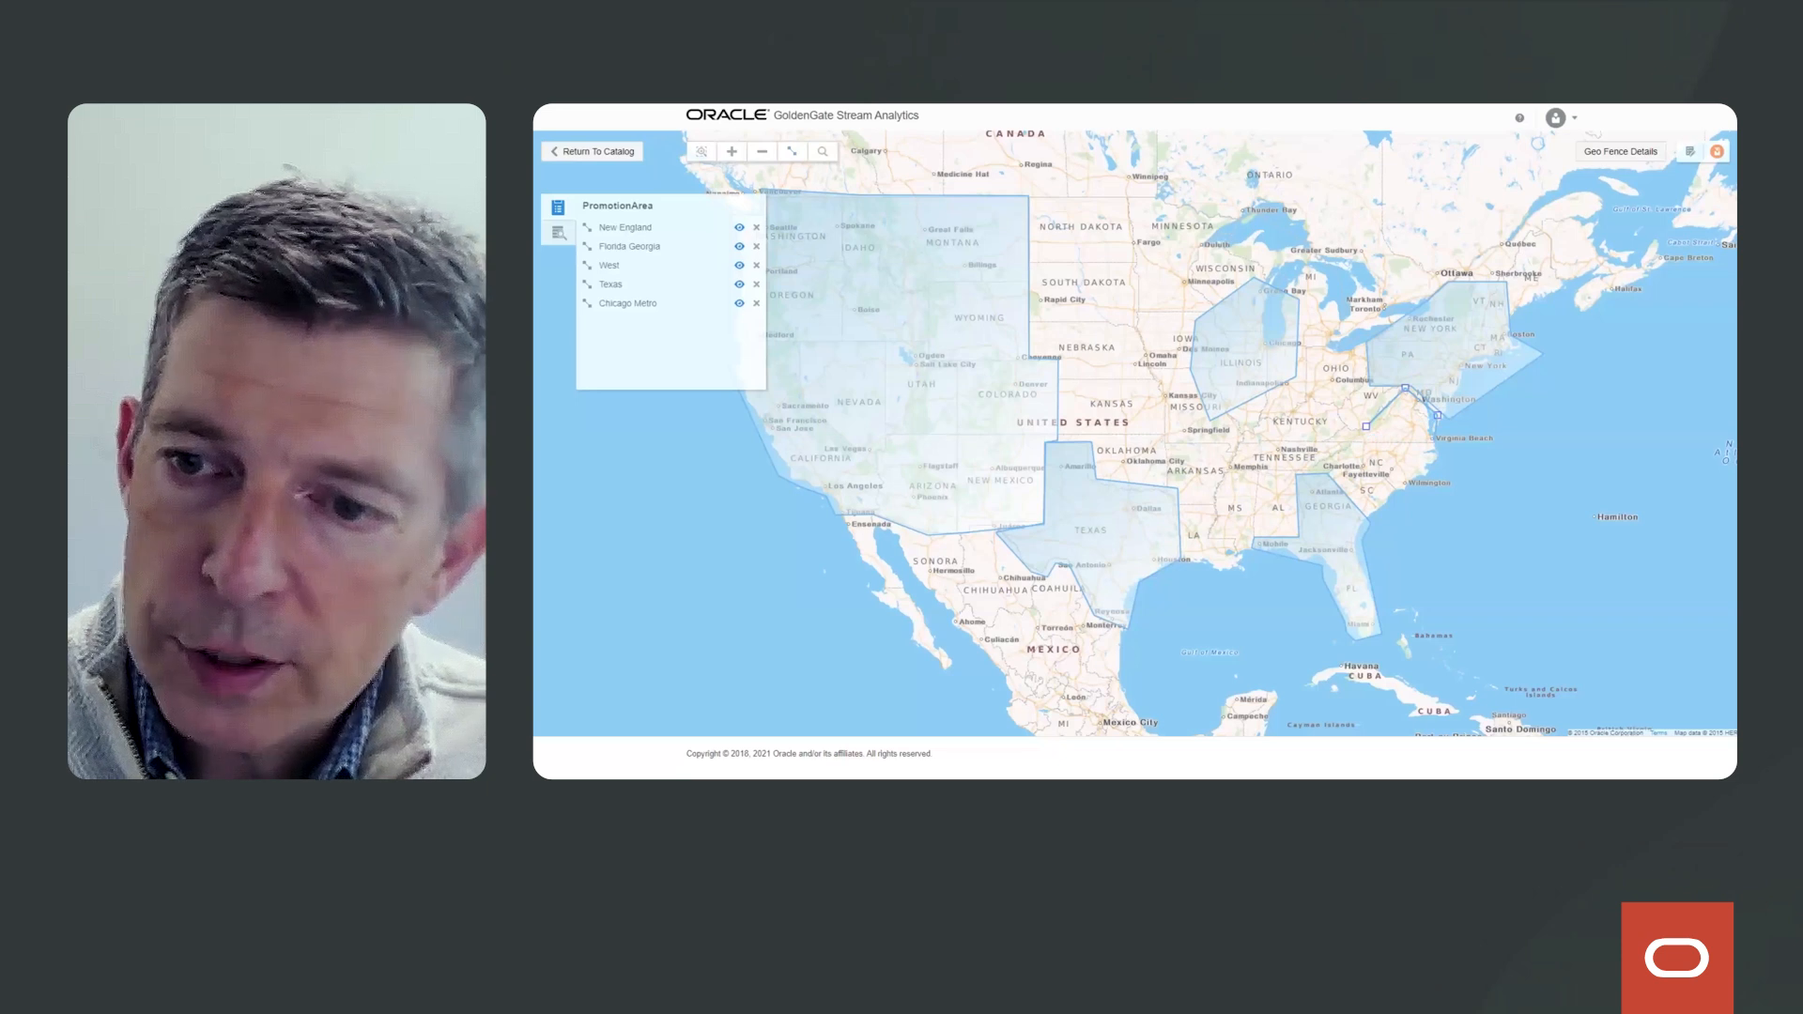
left_click(1434, 442)
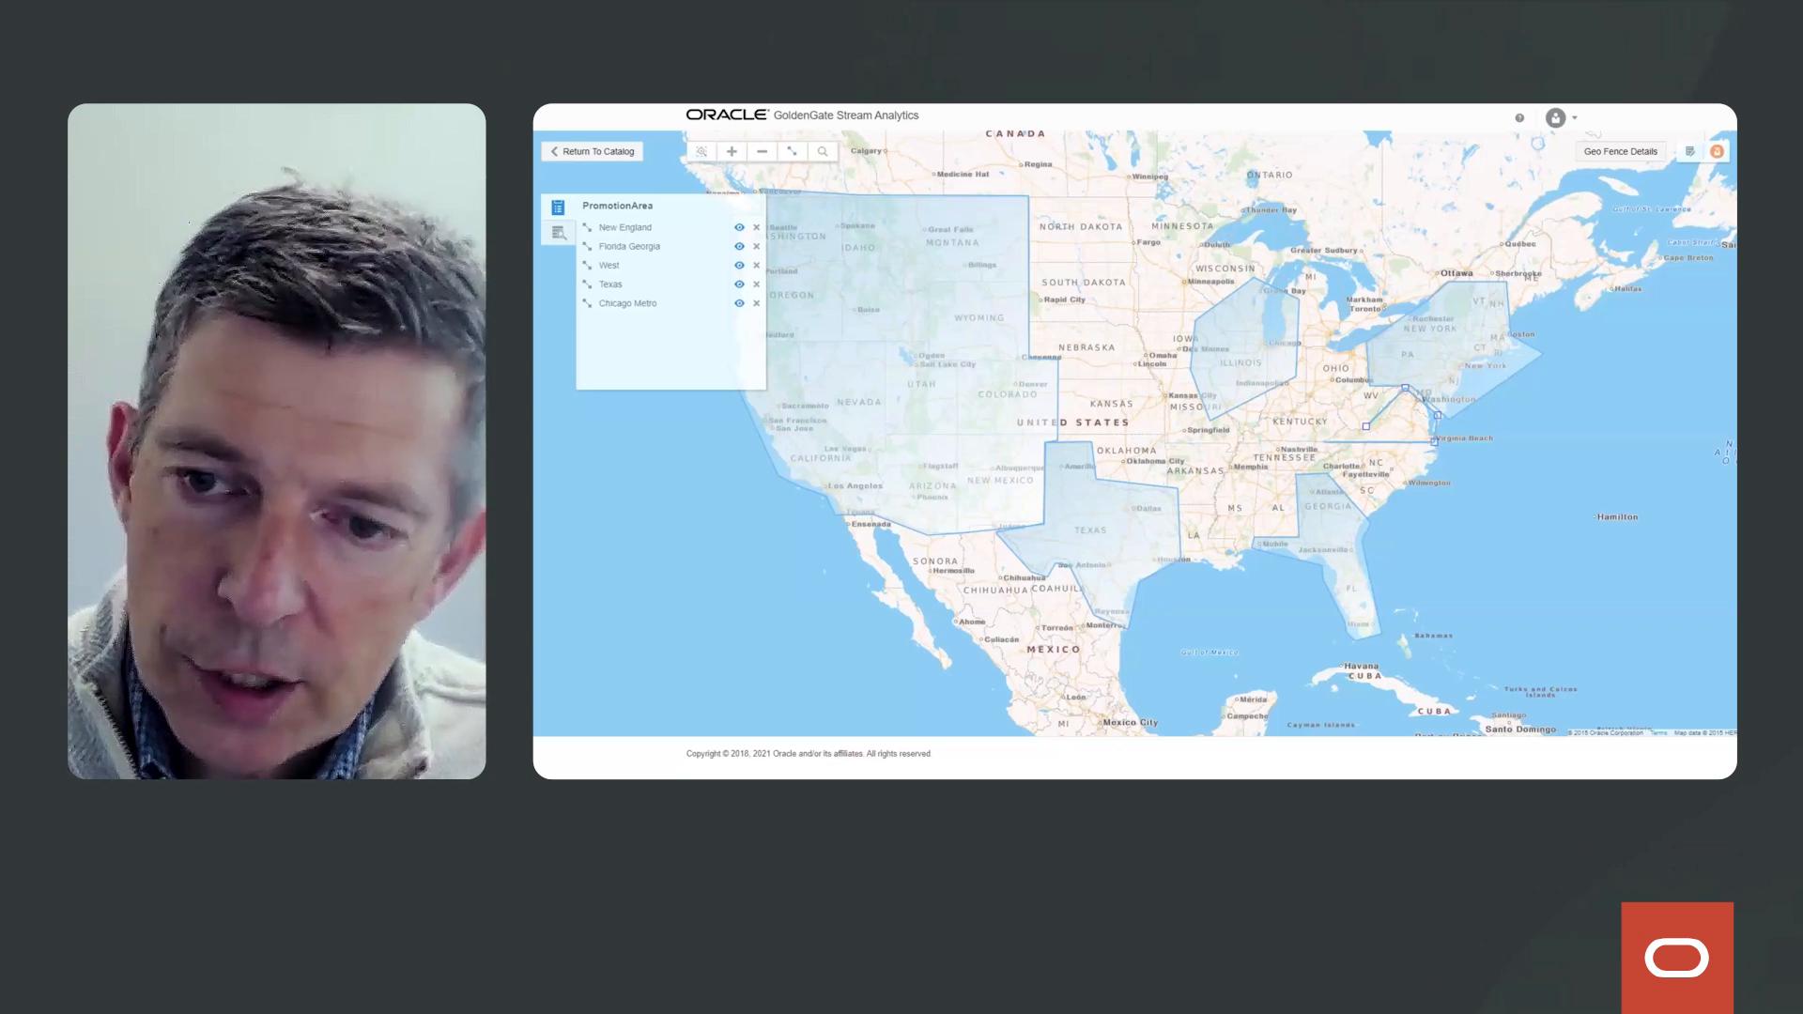
double_click(1365, 428)
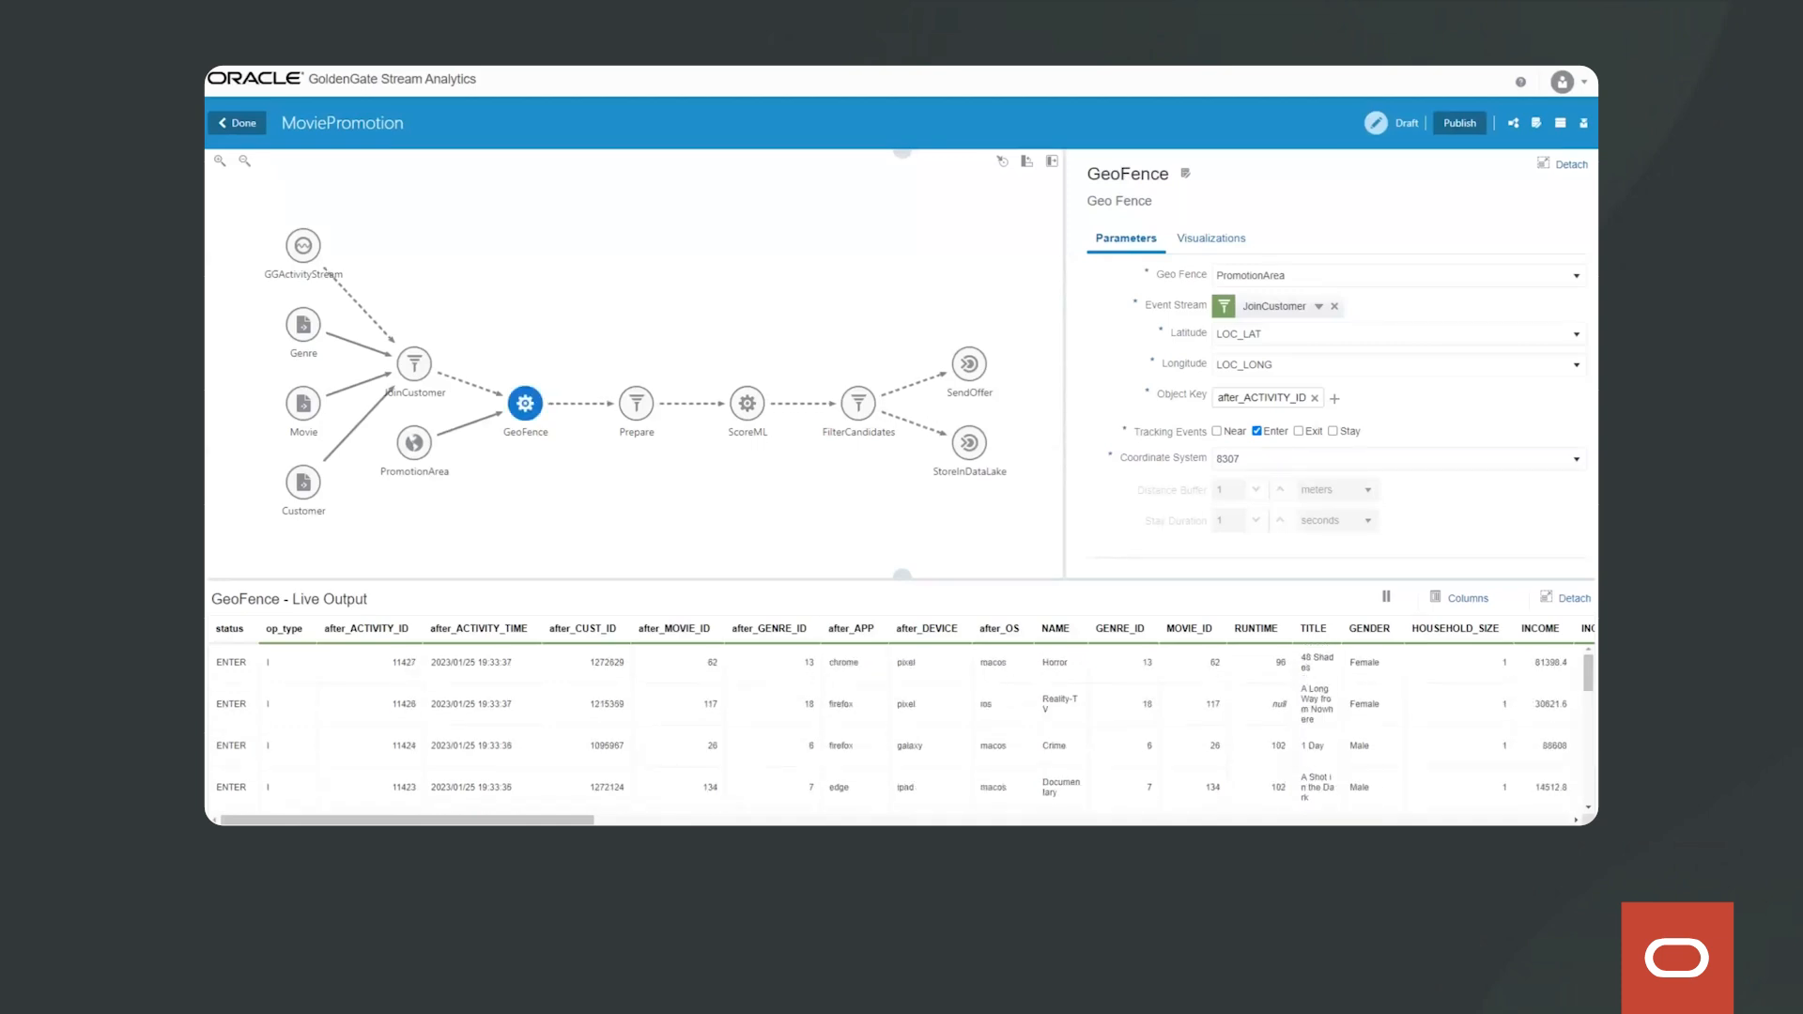
Step: Show the GeoFence stage's map visualization and examine the further columns of its live output
left_click(1211, 238)
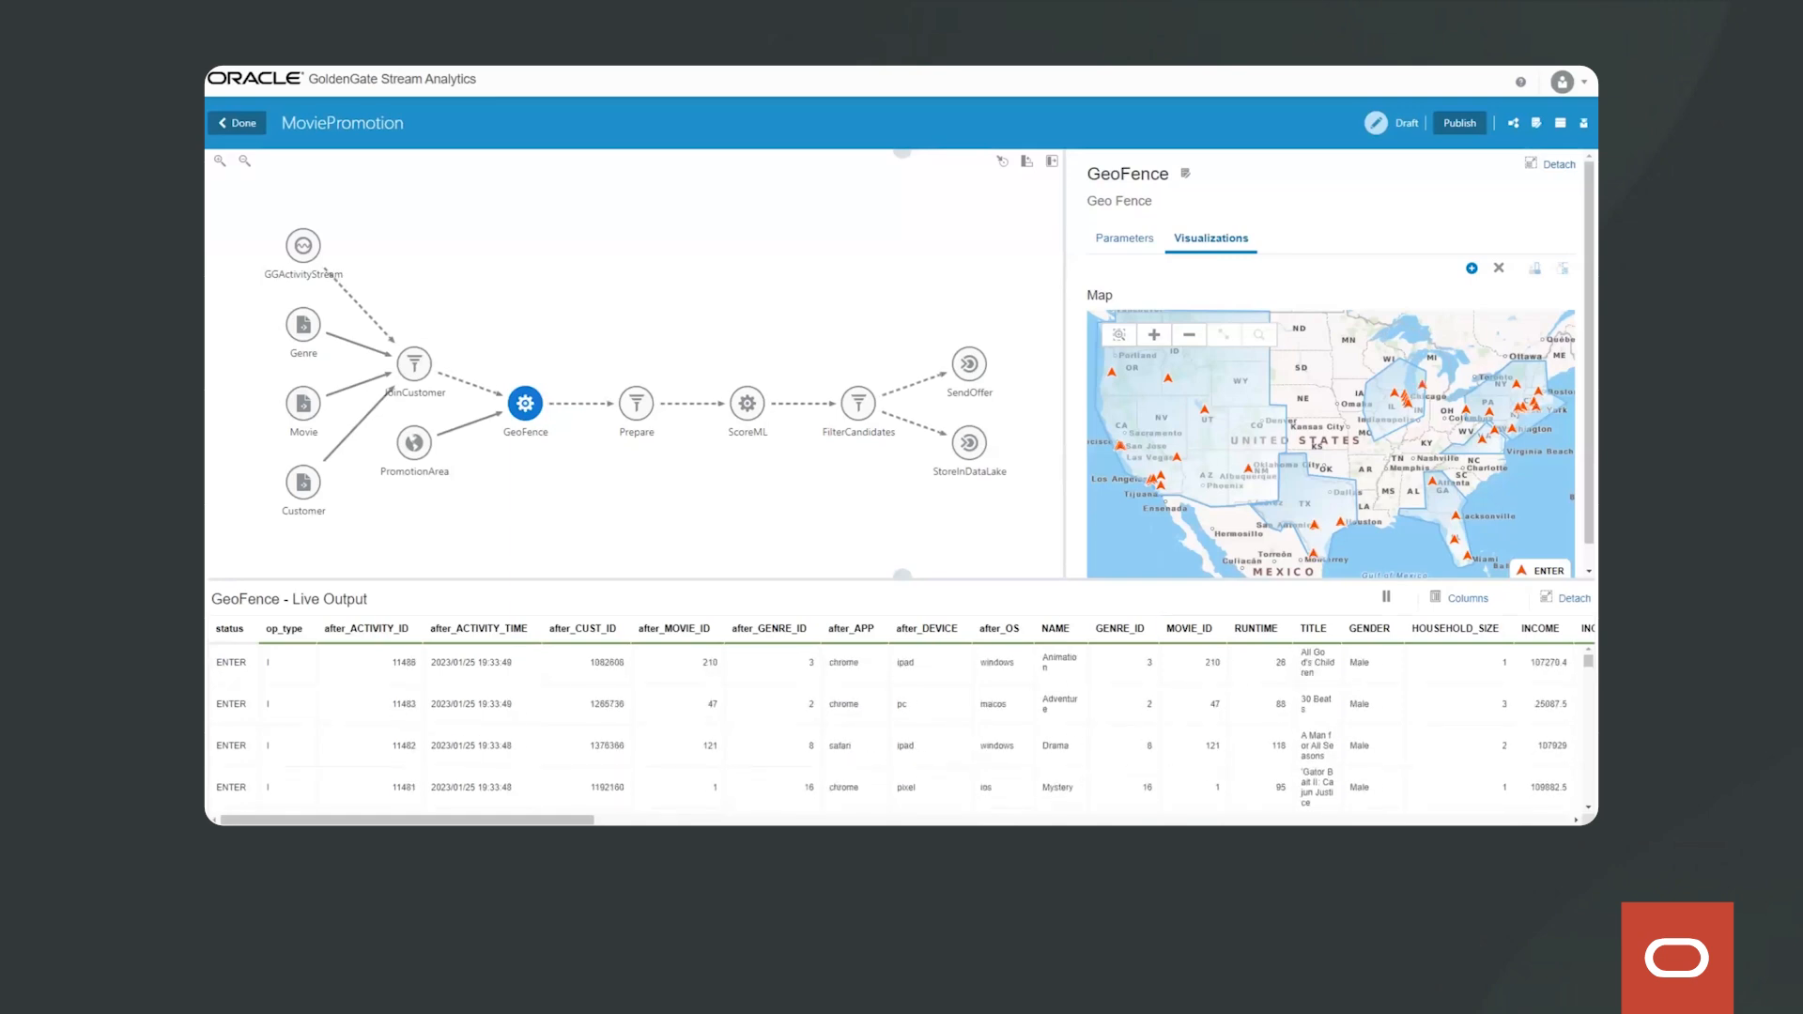
left_click_drag(407, 820, 1383, 820)
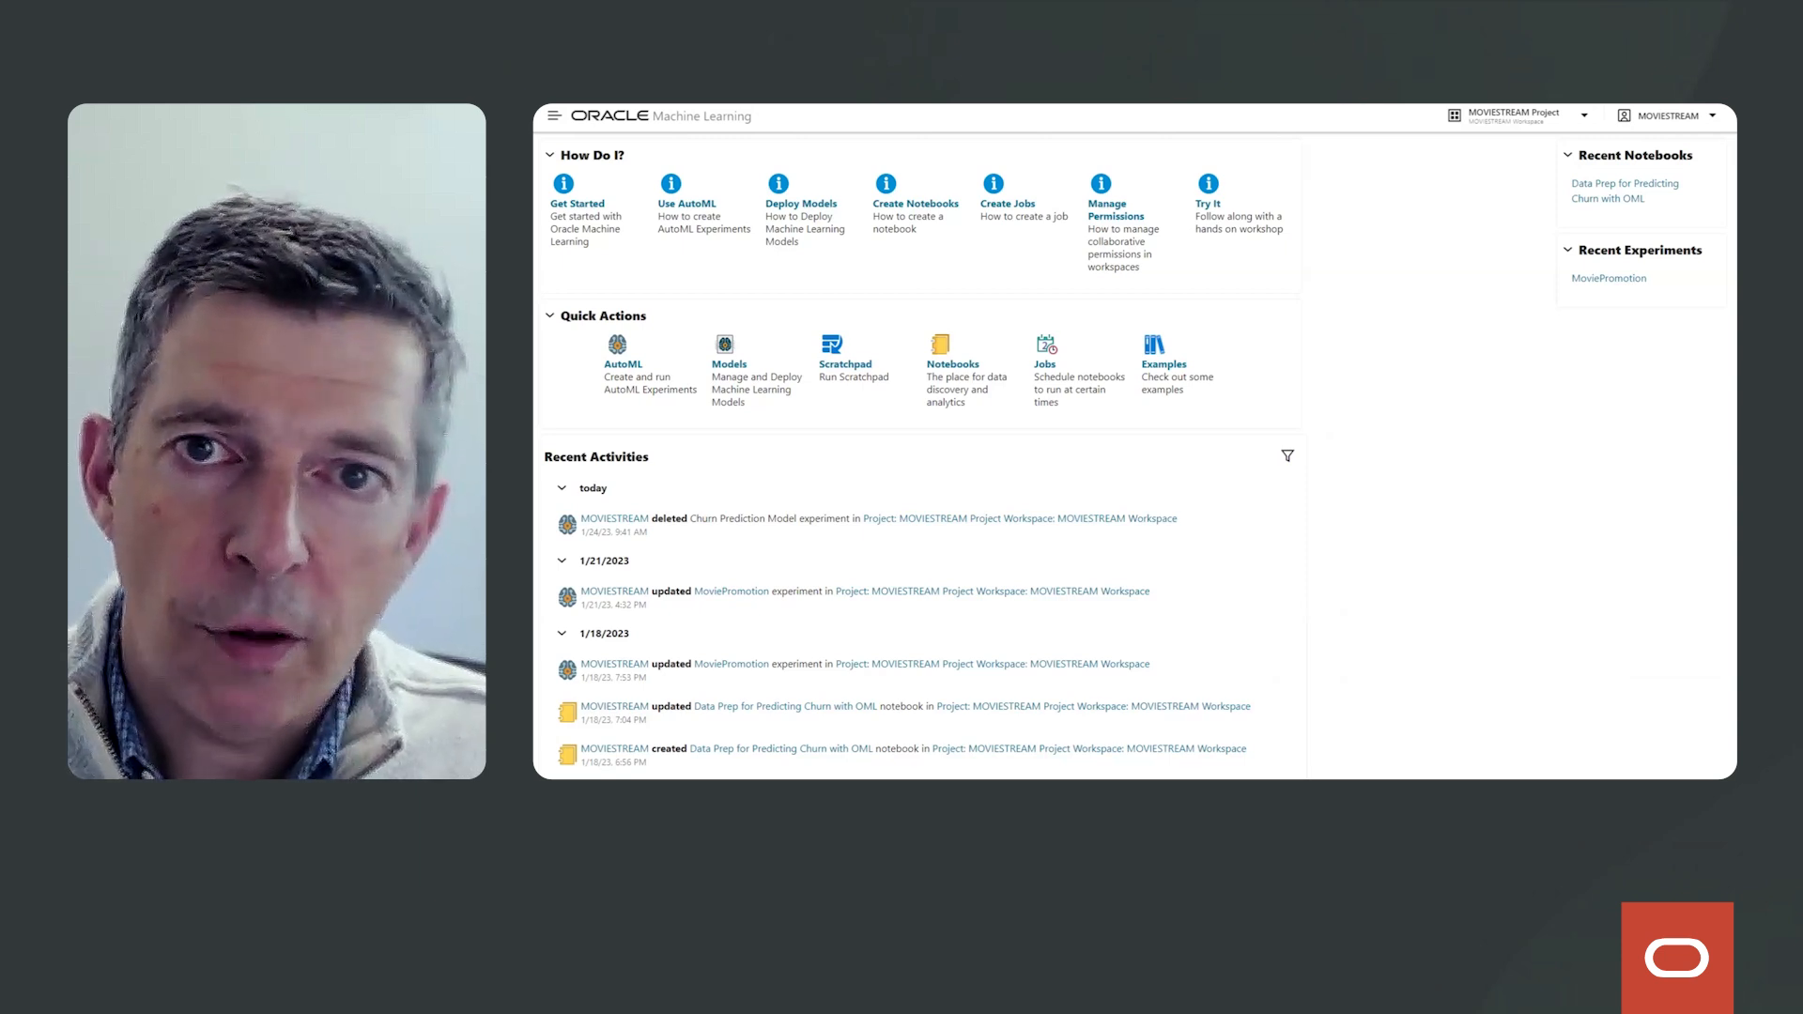
Step: Switch to Oracle Machine Learning and review the leader board and features of the MoviePromotion AutoML experiment
left_click(622, 364)
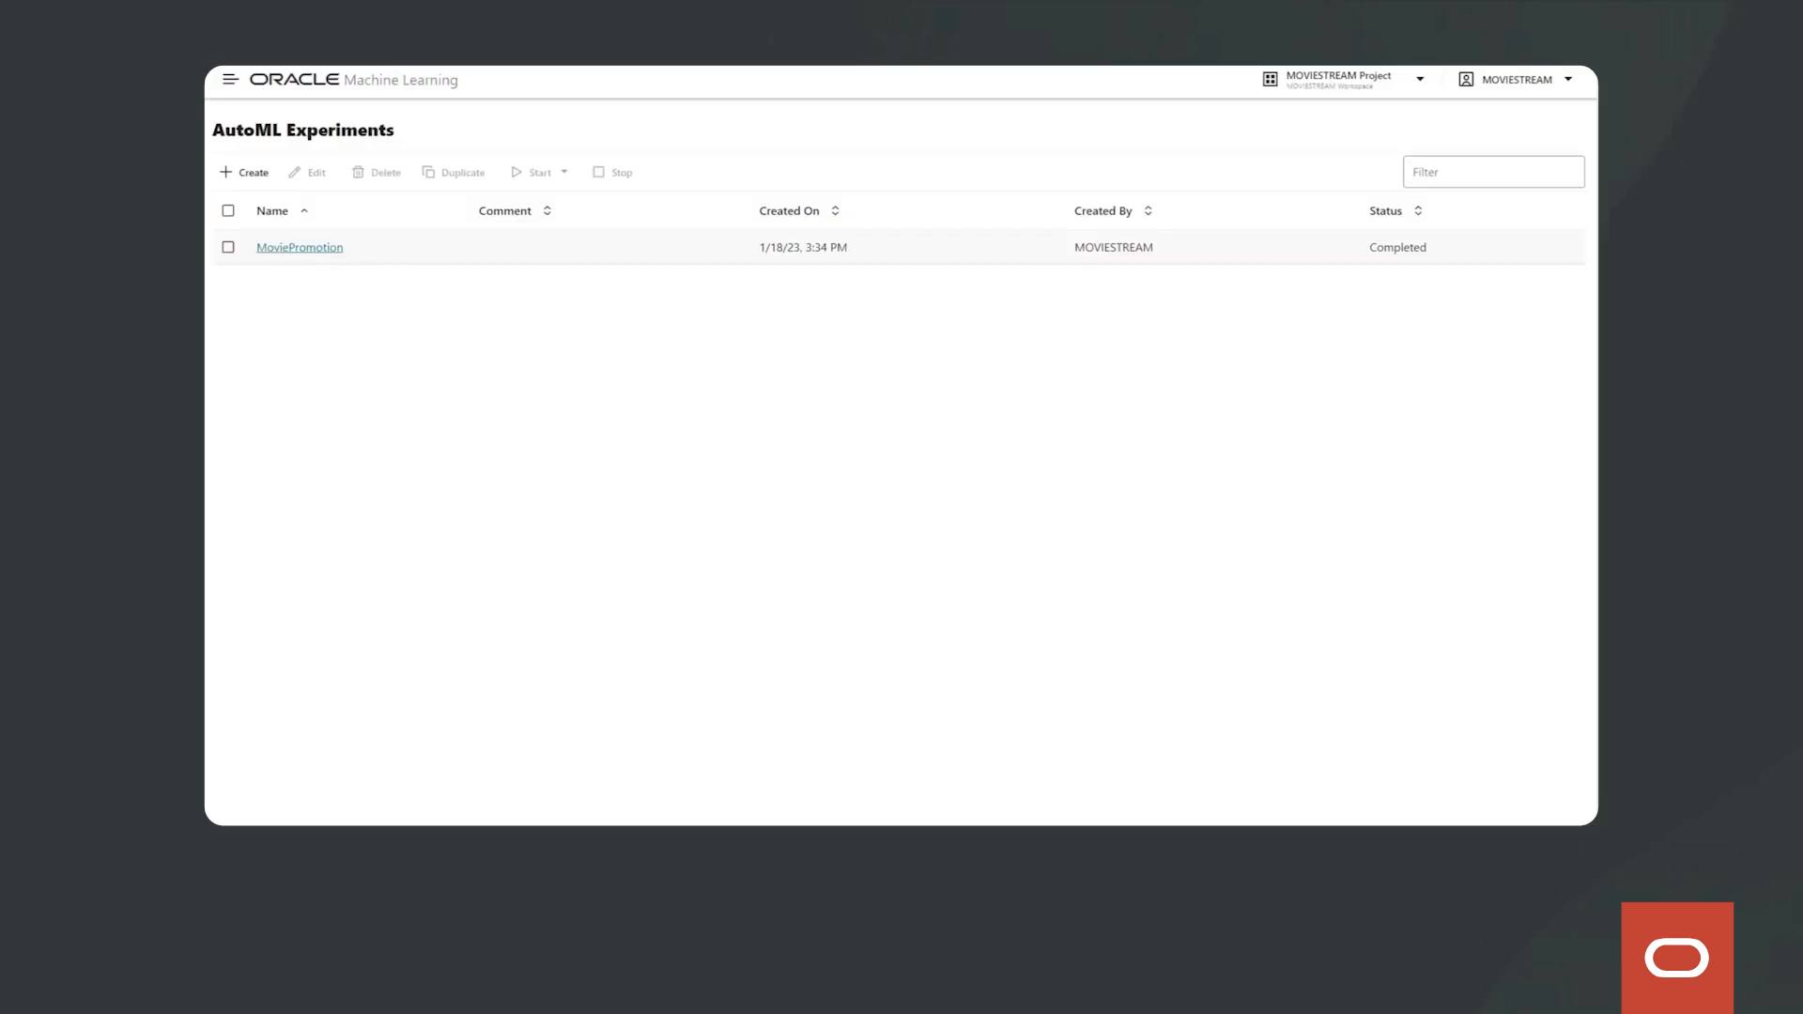
left_click(300, 247)
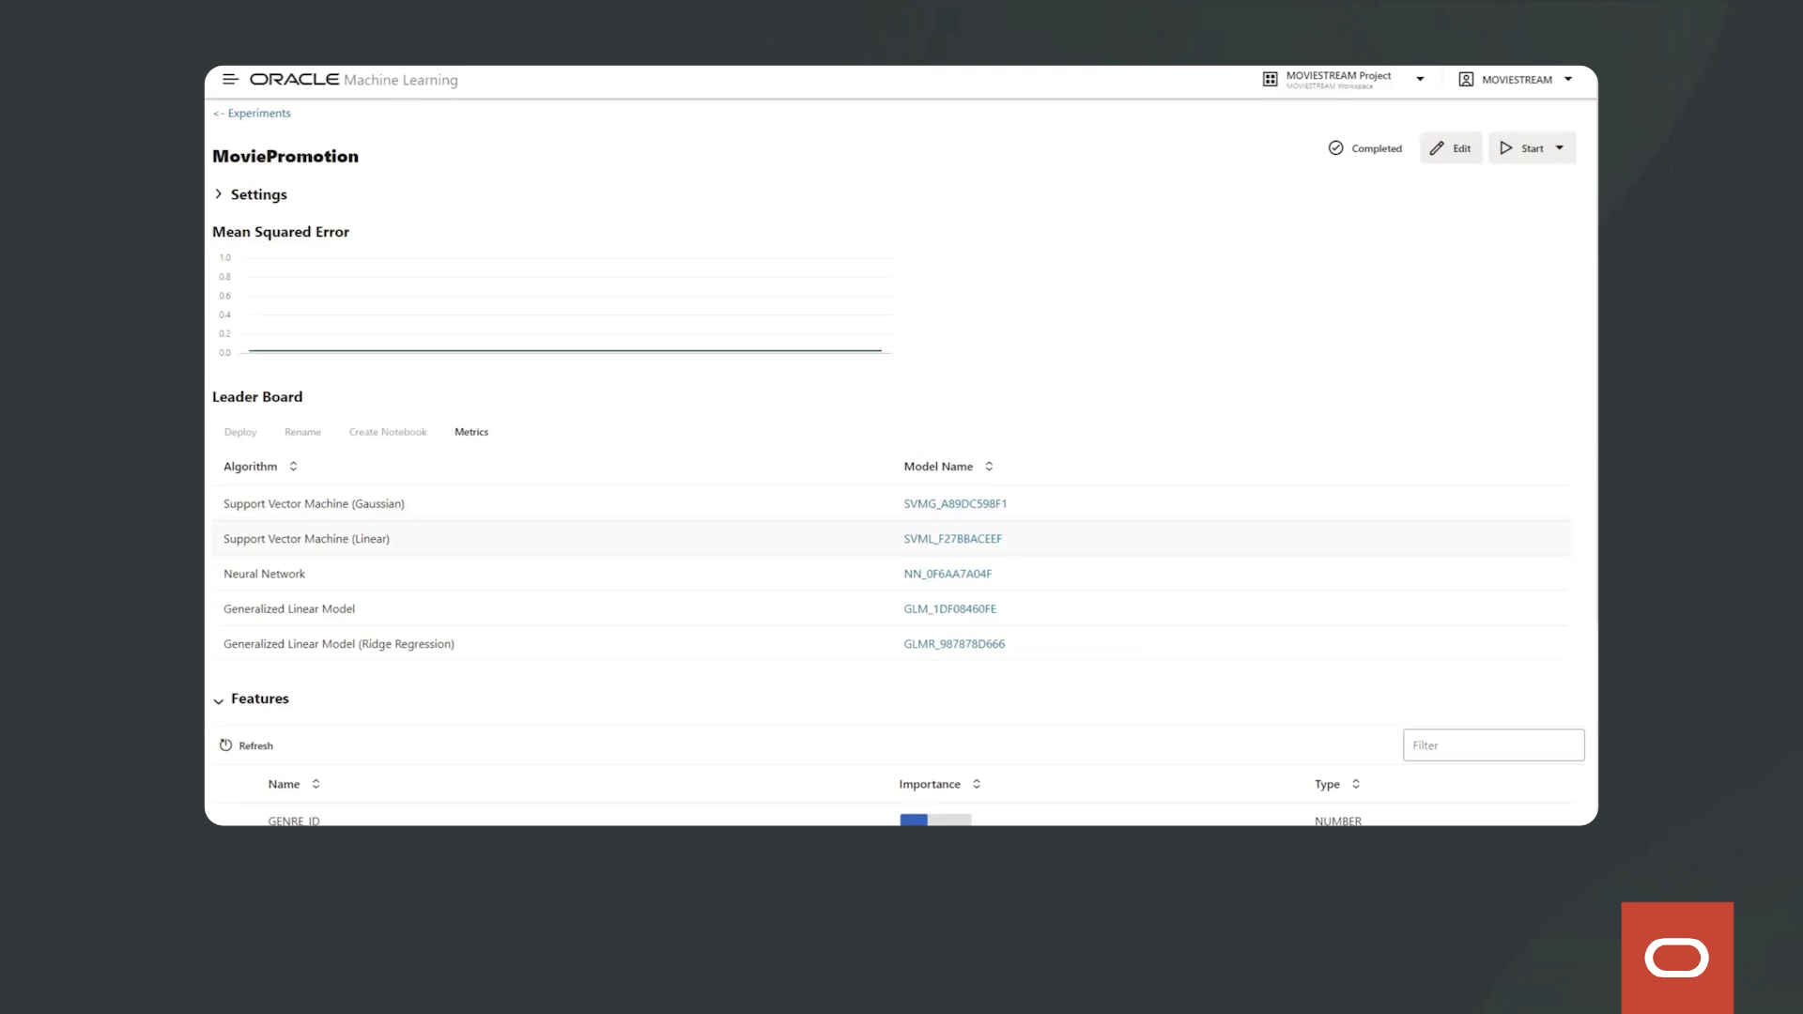
scroll(902, 460, "down", 3)
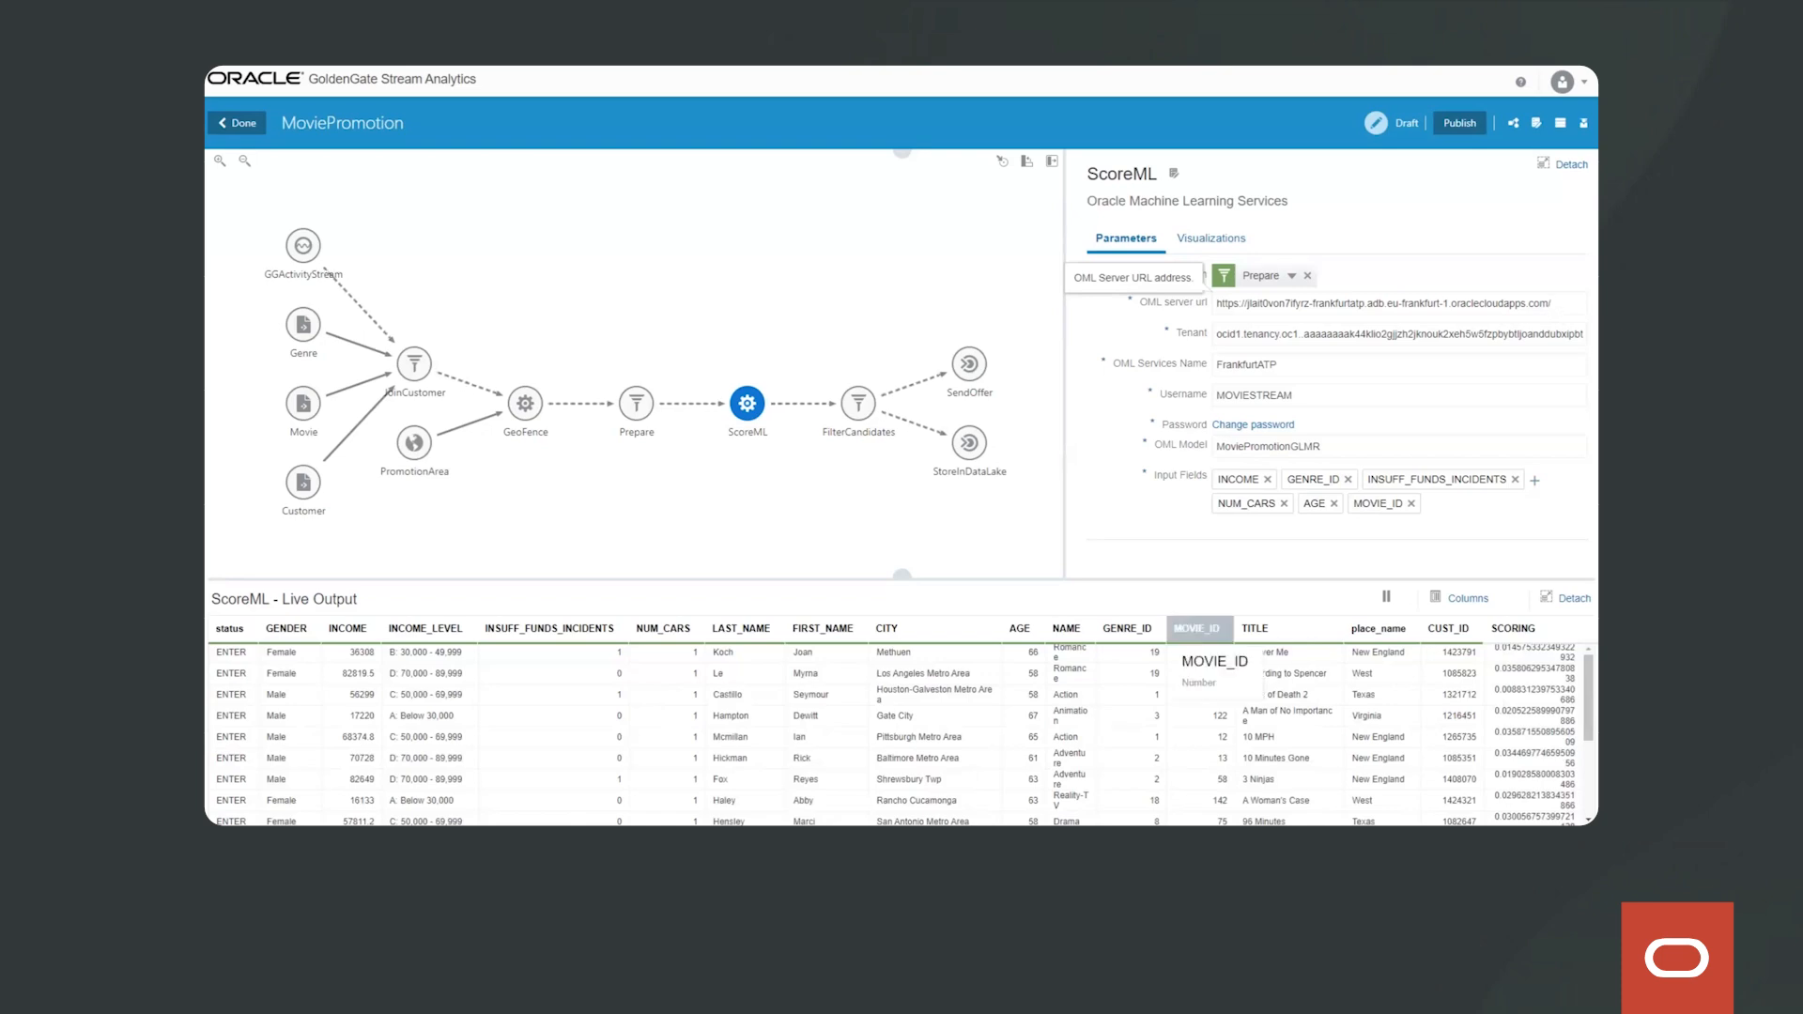
Step: Review the FilterCandidates stage's filter, summary and visualizations in MoviePromotion, collapsing the live output to enlarge the charts
left_click(858, 404)
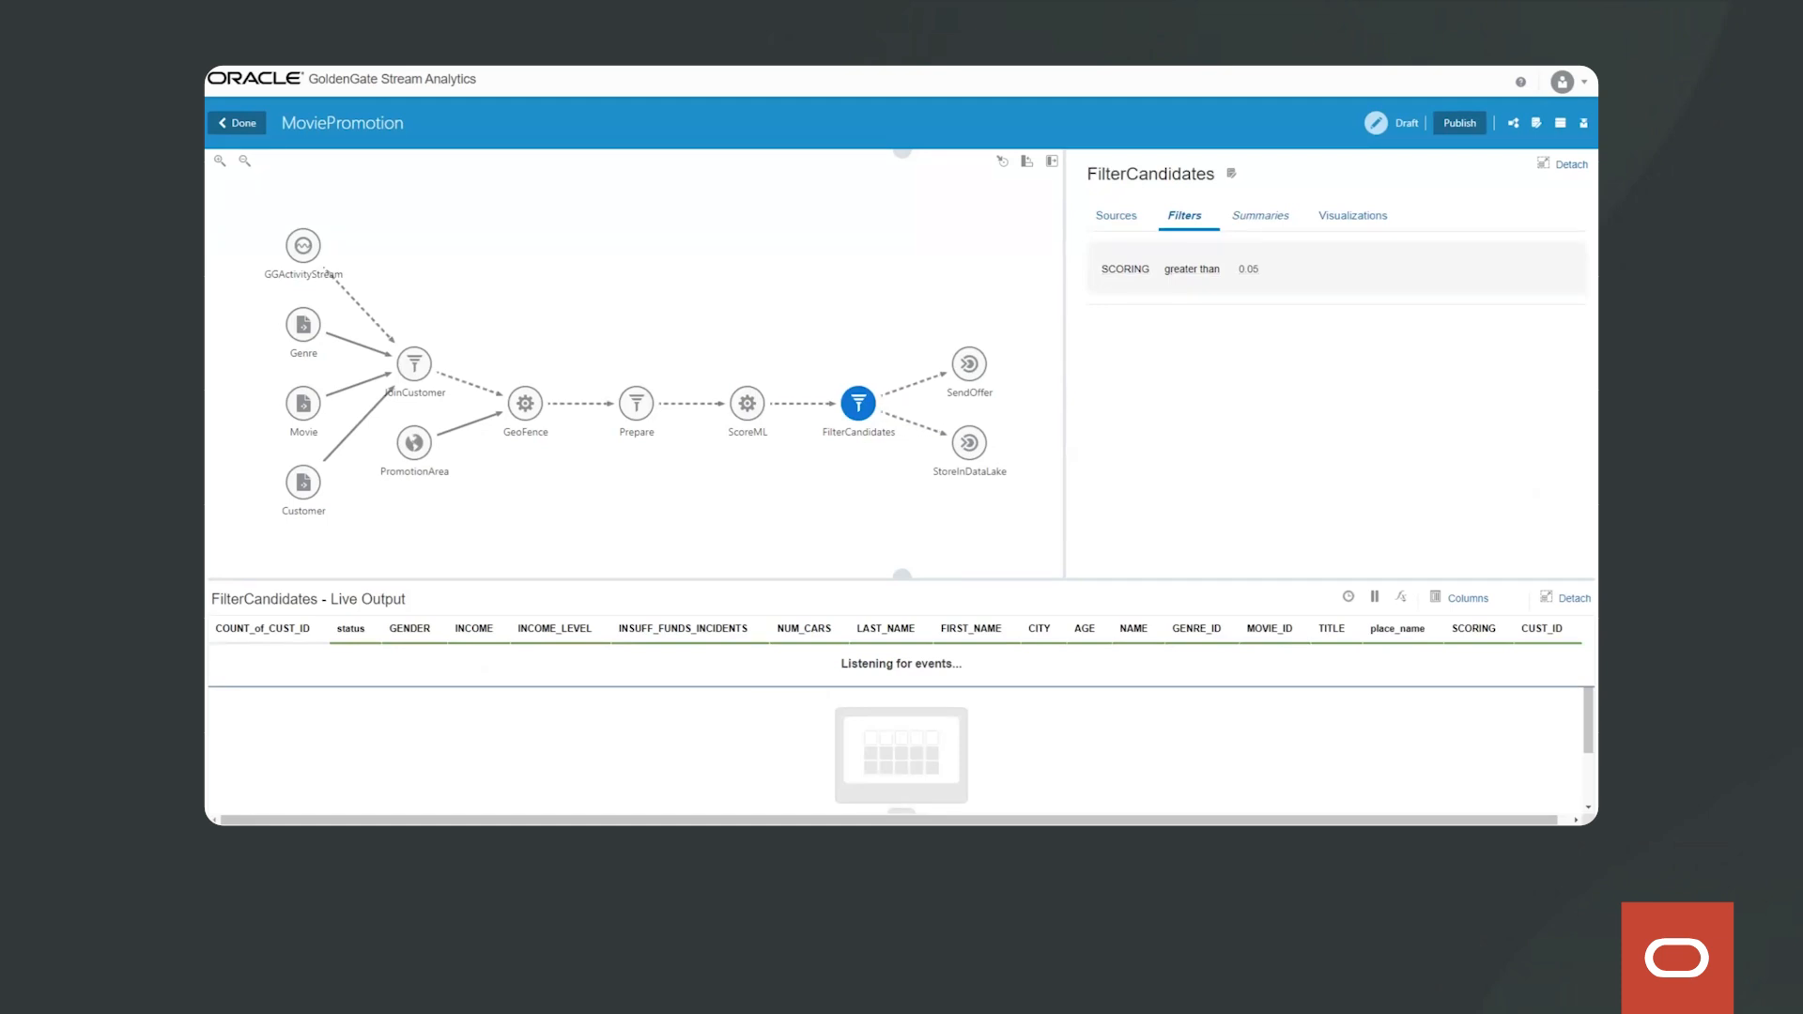
left_click(1259, 216)
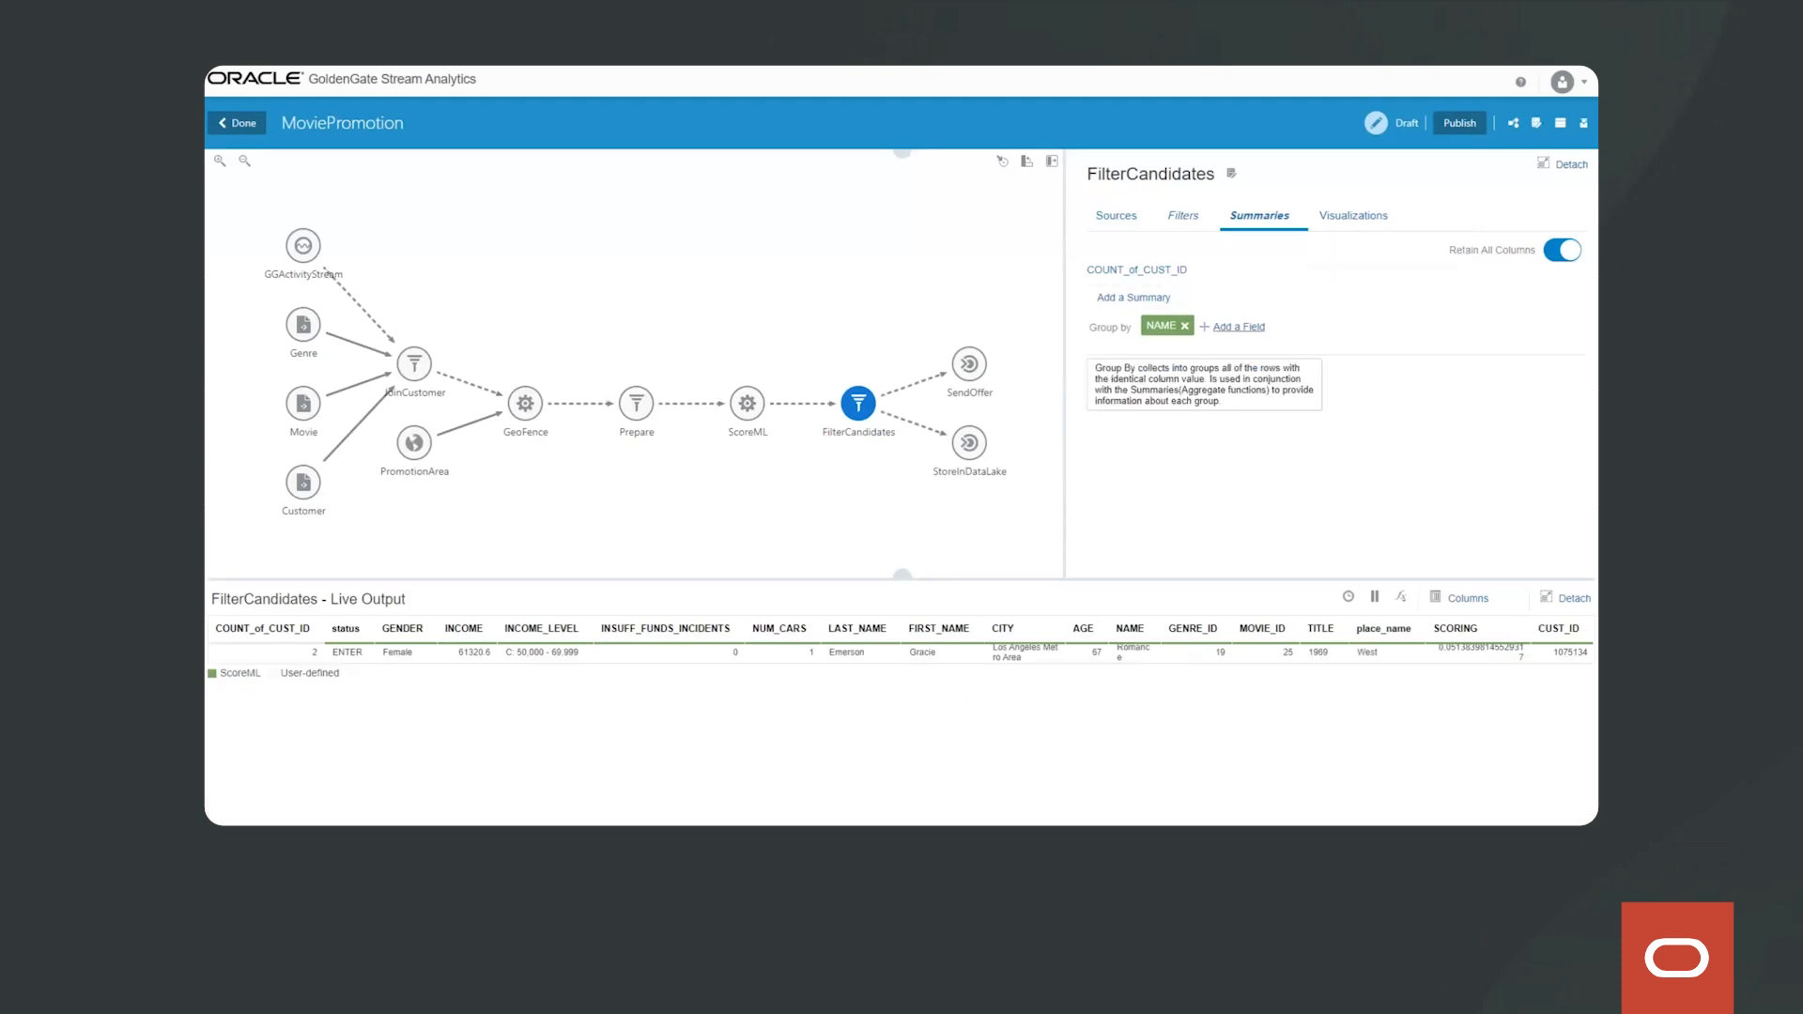
left_click(1353, 216)
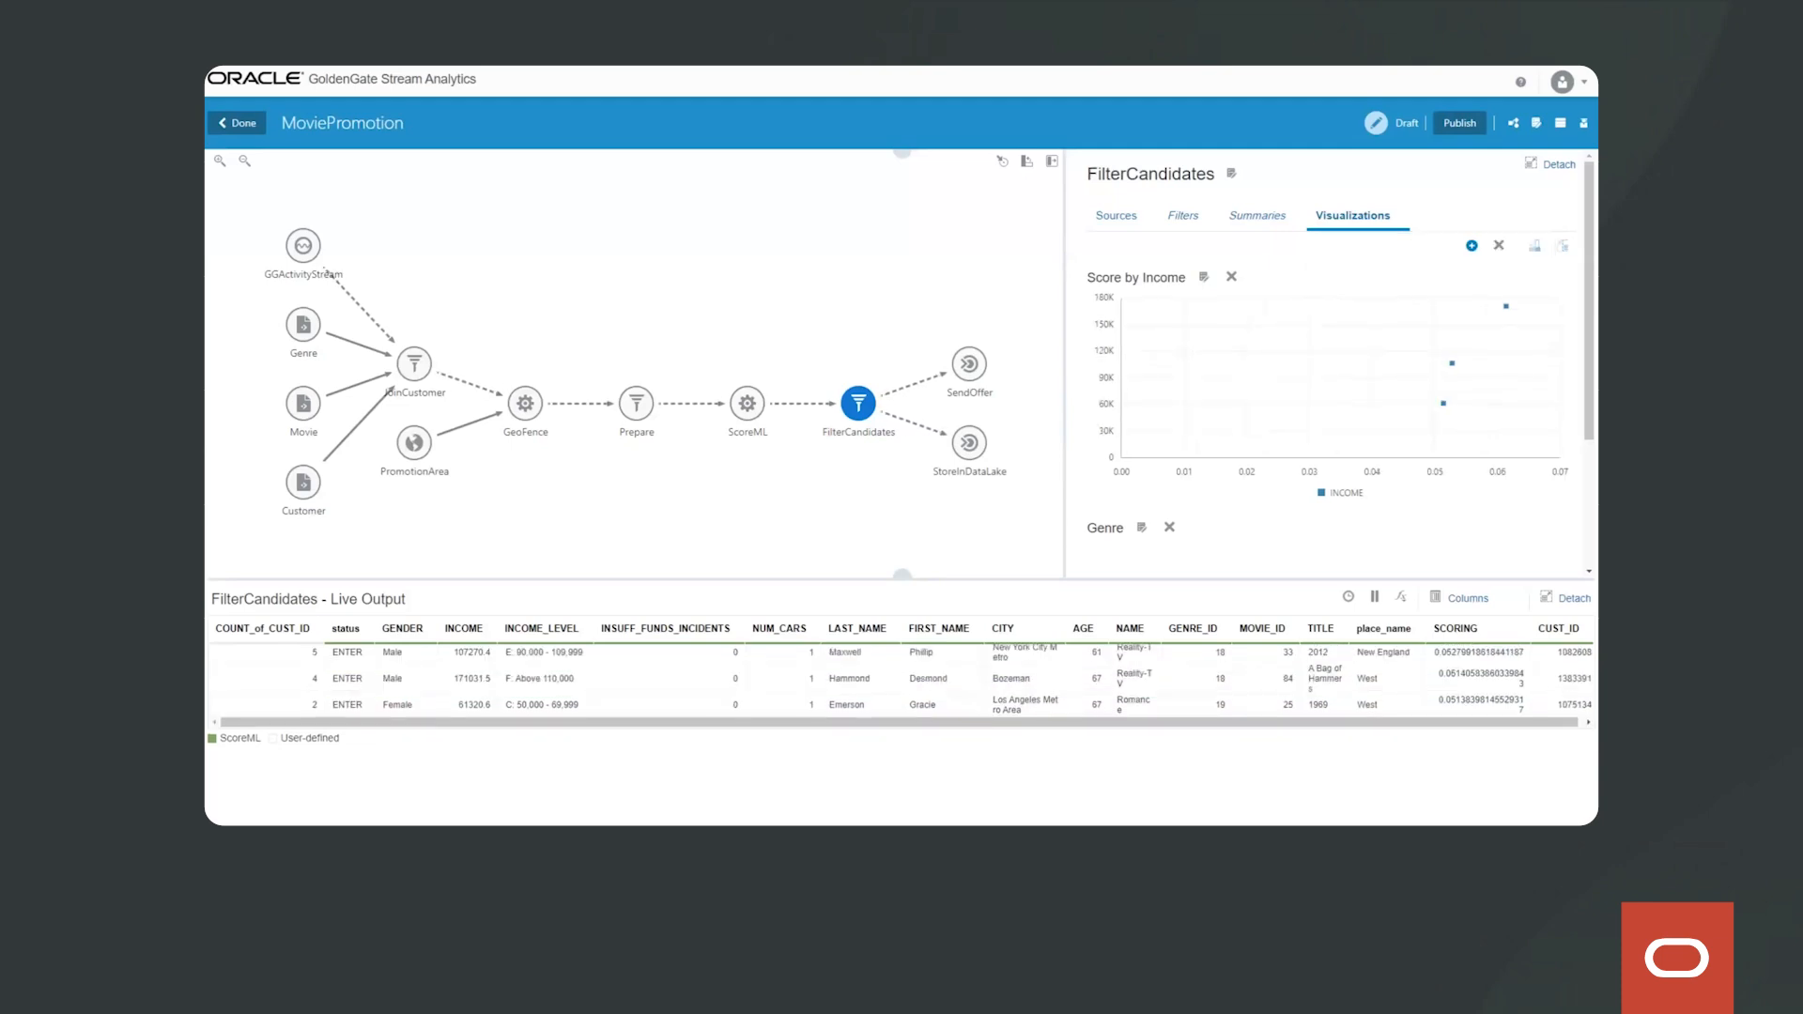
scroll(1324, 367, "down", 3)
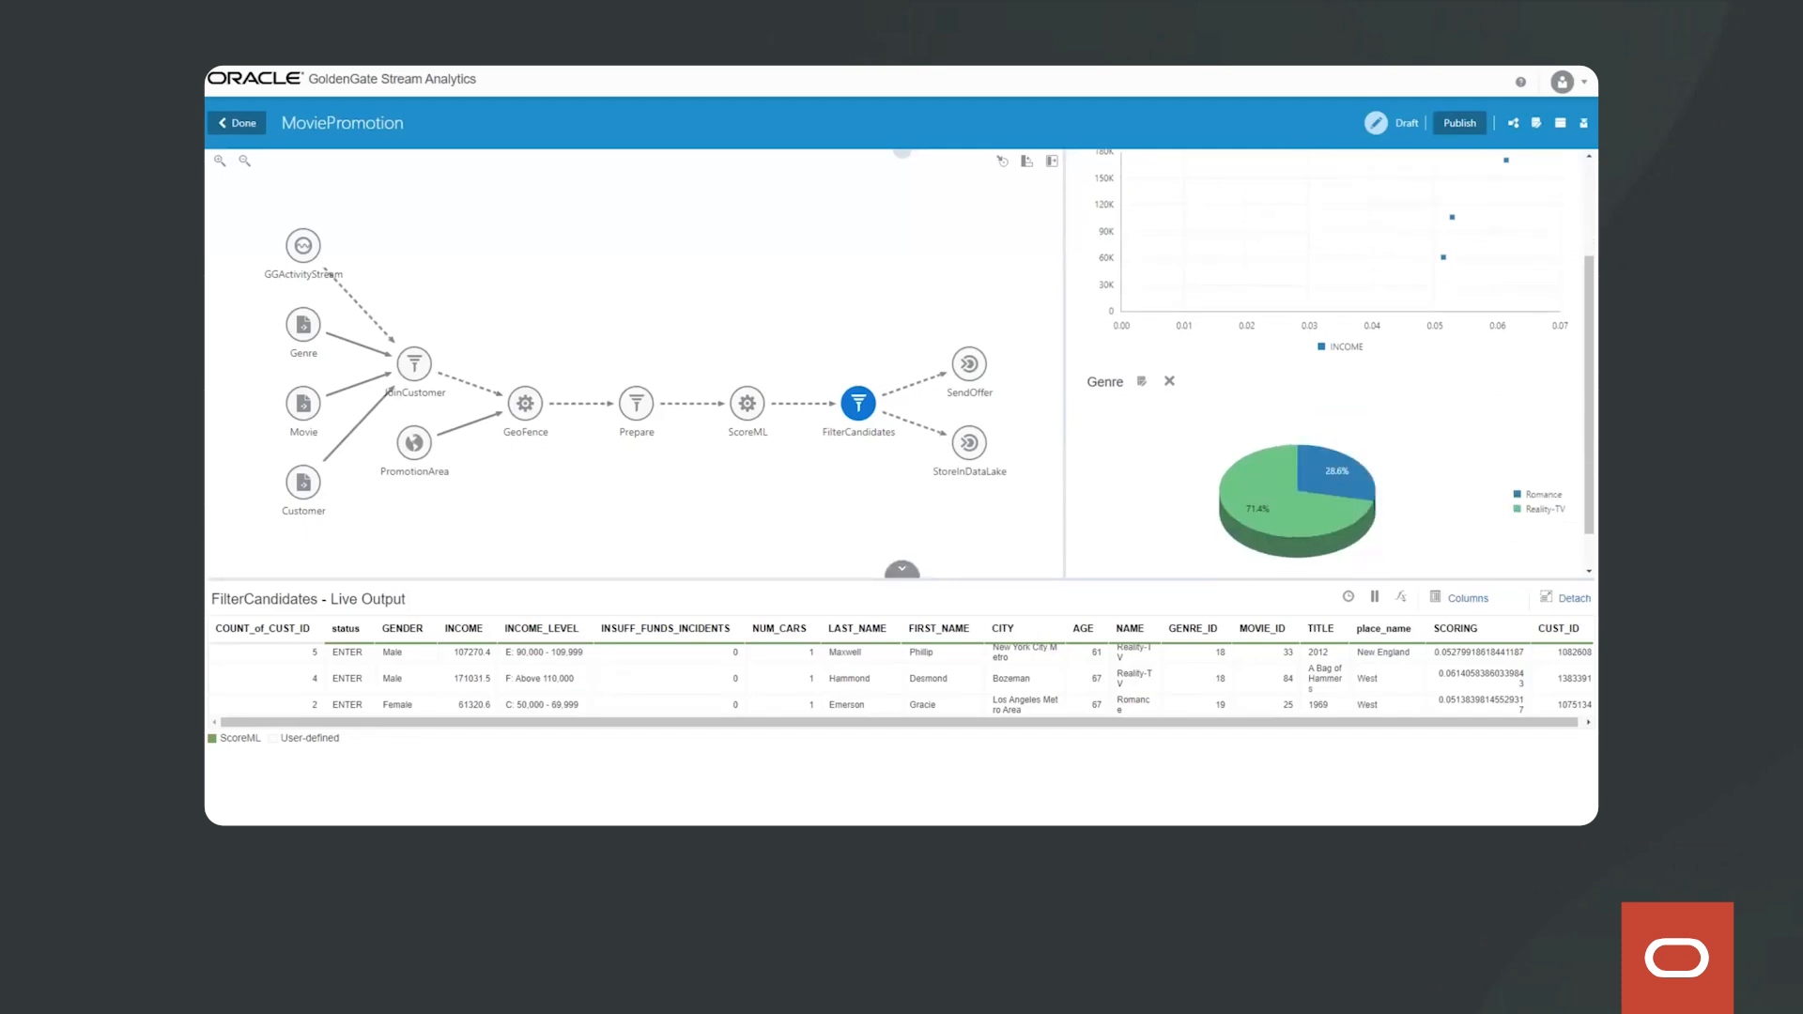
left_click(901, 570)
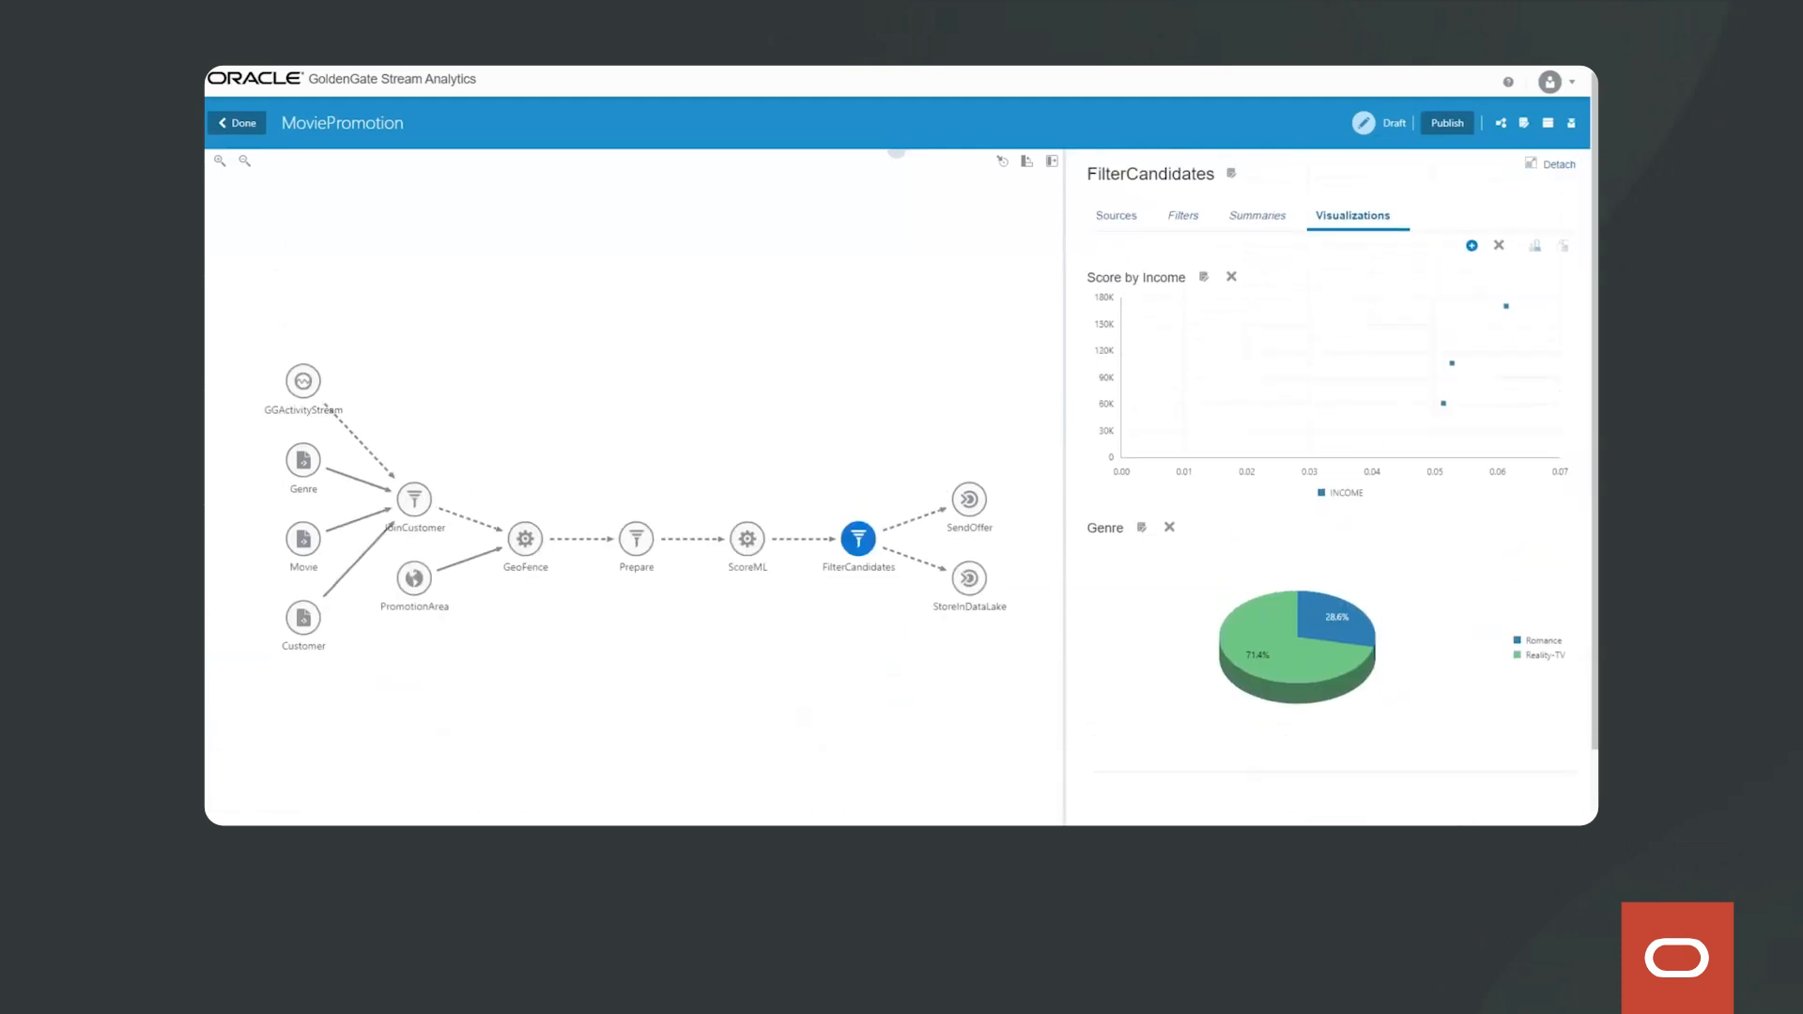